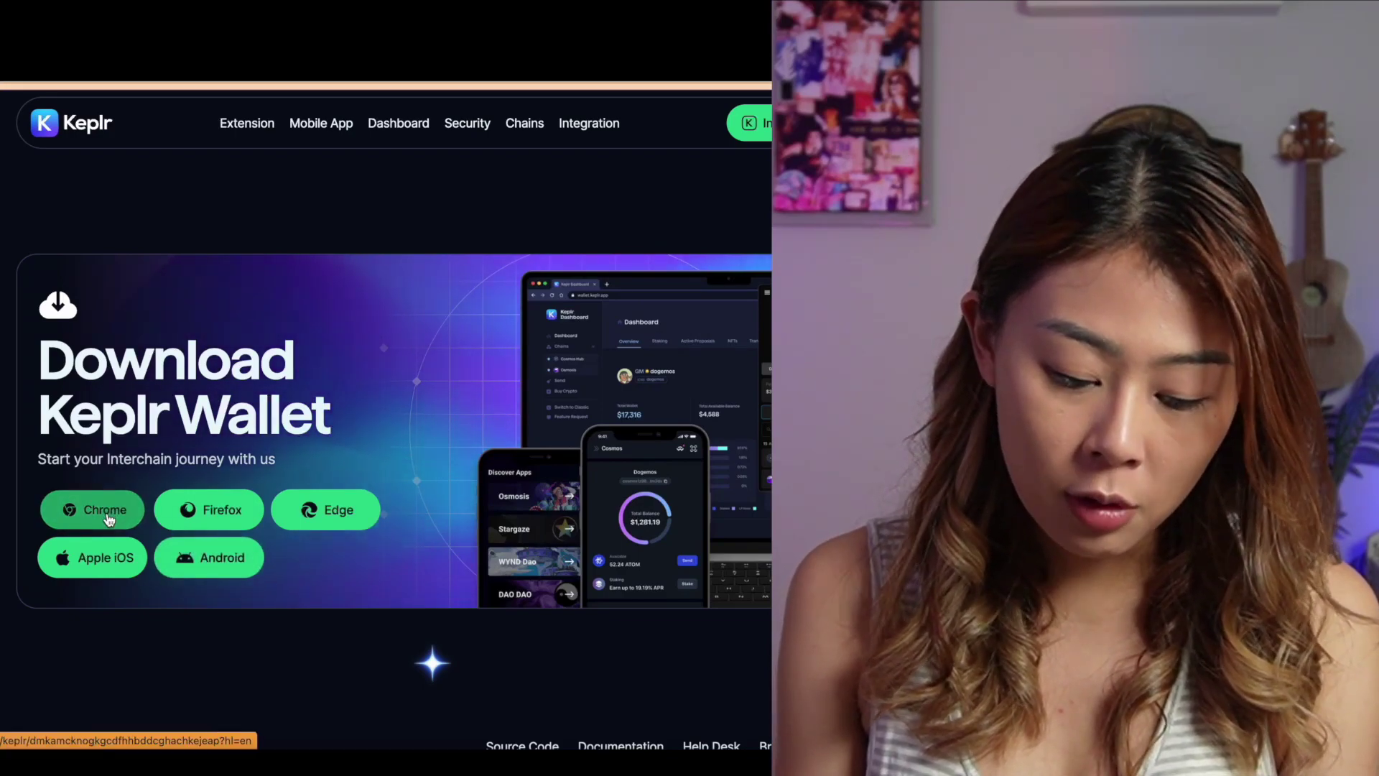
Install the Chrome version of the Keplr extension from the Chrome Web Store
{"action": "left_click", "coordinate": [109, 517]}
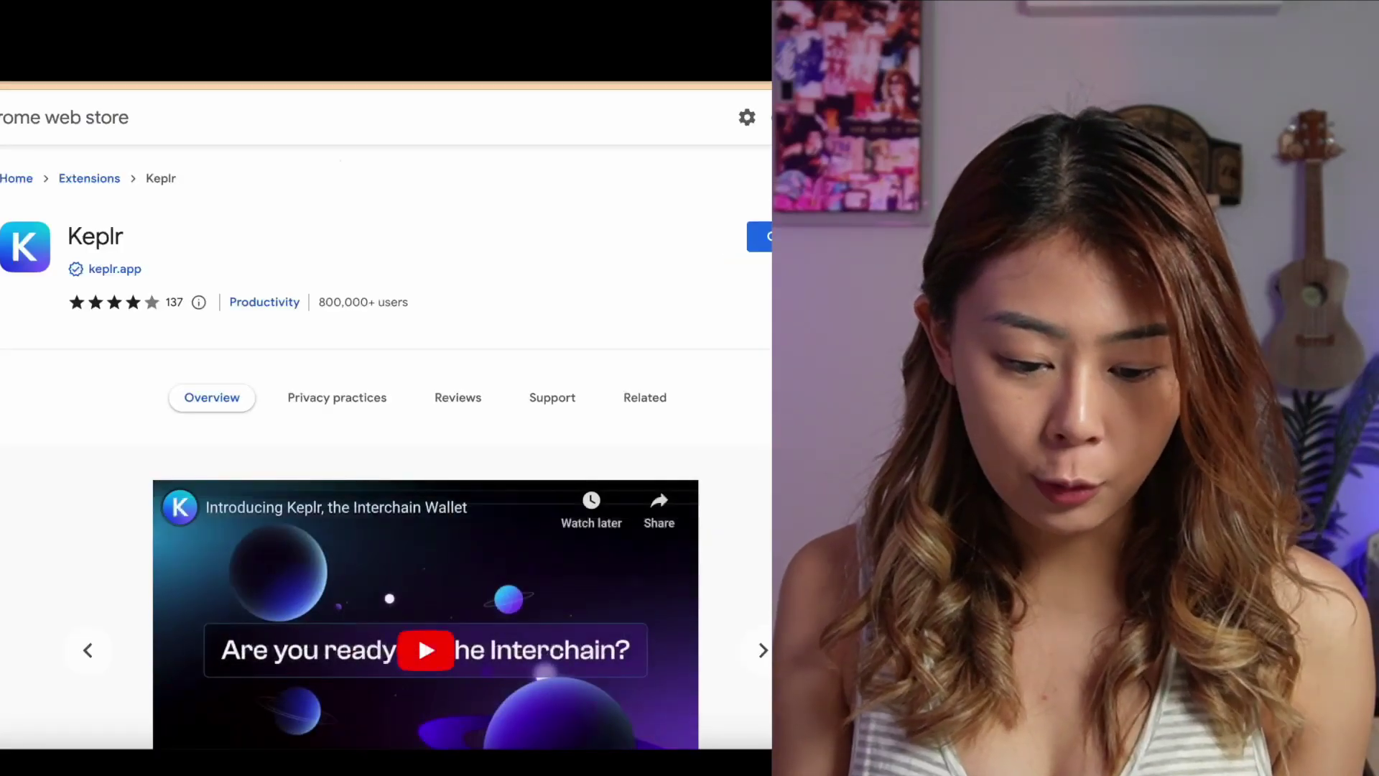
{"action": "left_click", "coordinate": [759, 237]}
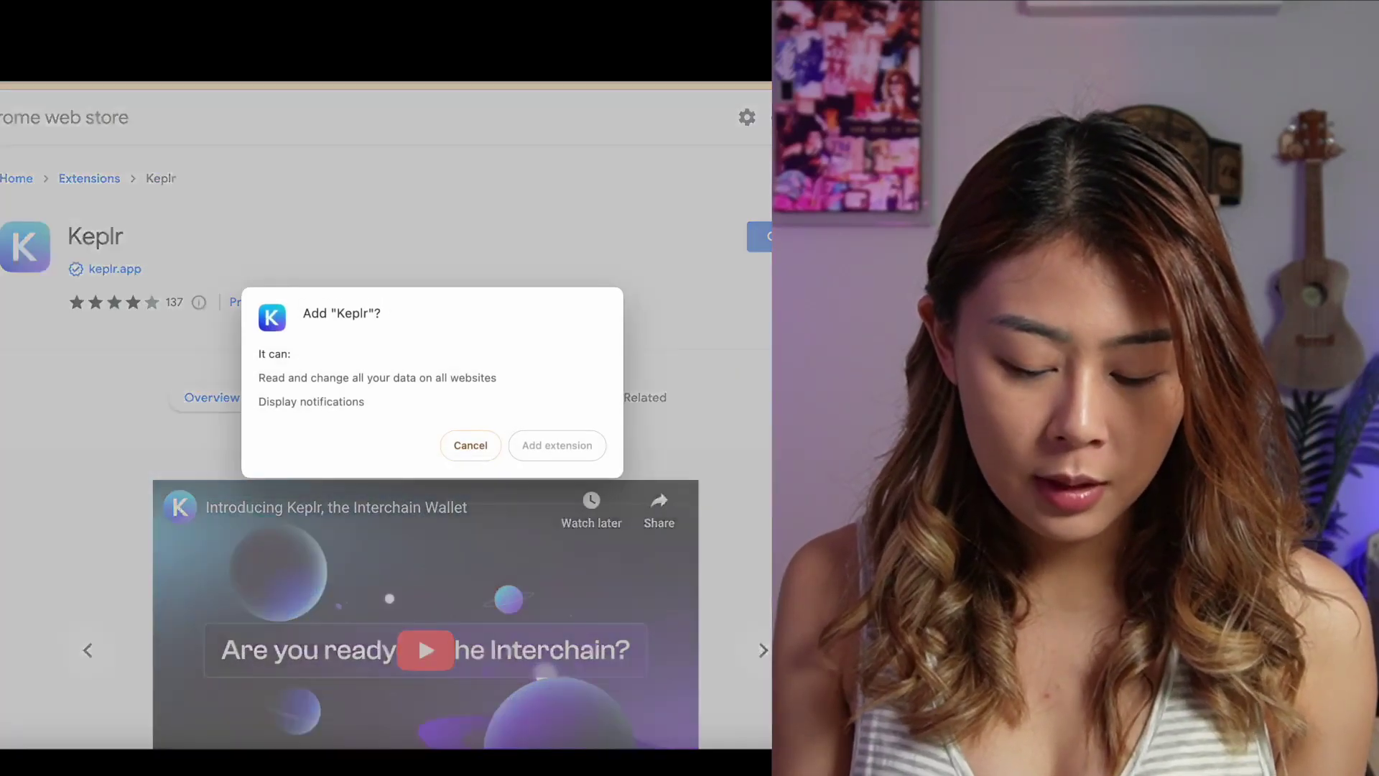
{"action": "left_click", "coordinate": [557, 446]}
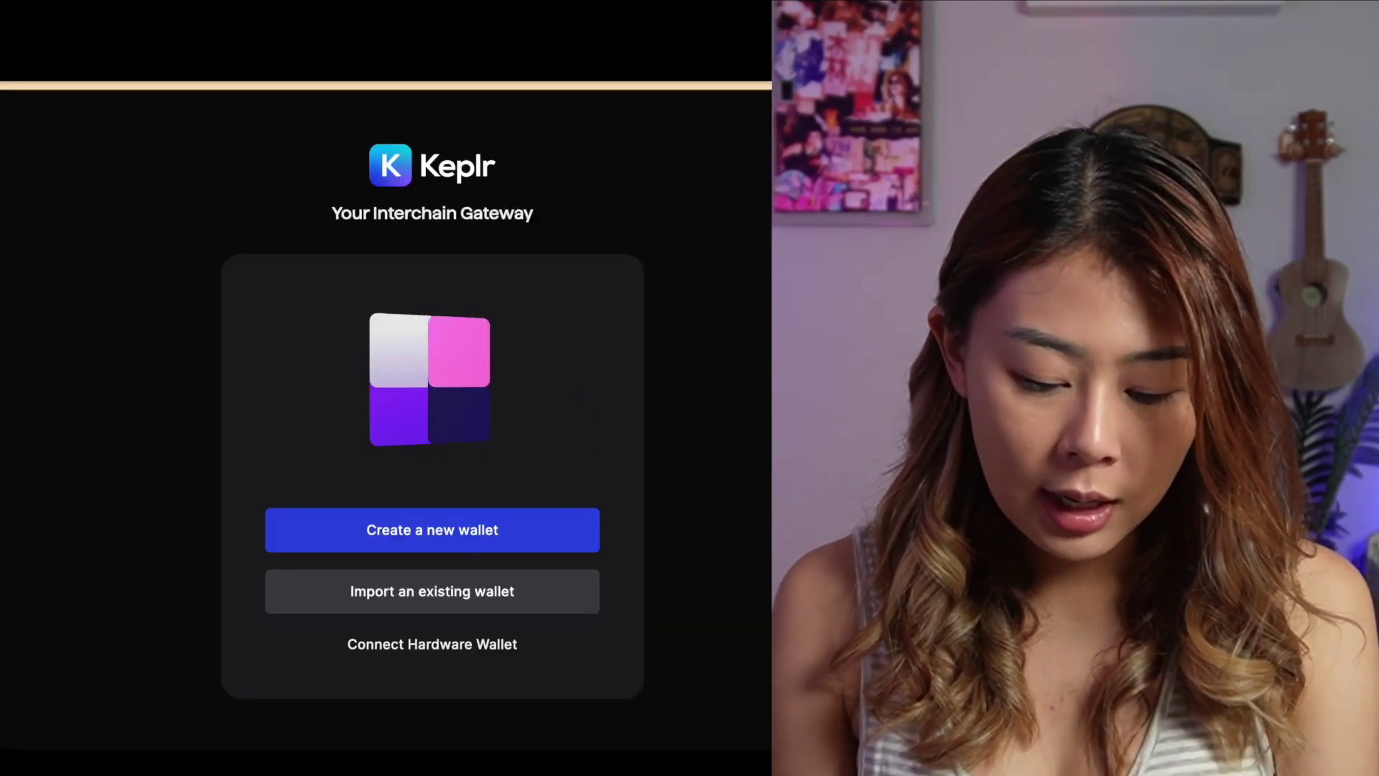
Choose to create a new wallet and reveal a newly generated recovery phrase
{"action": "left_click", "coordinate": [469, 549]}
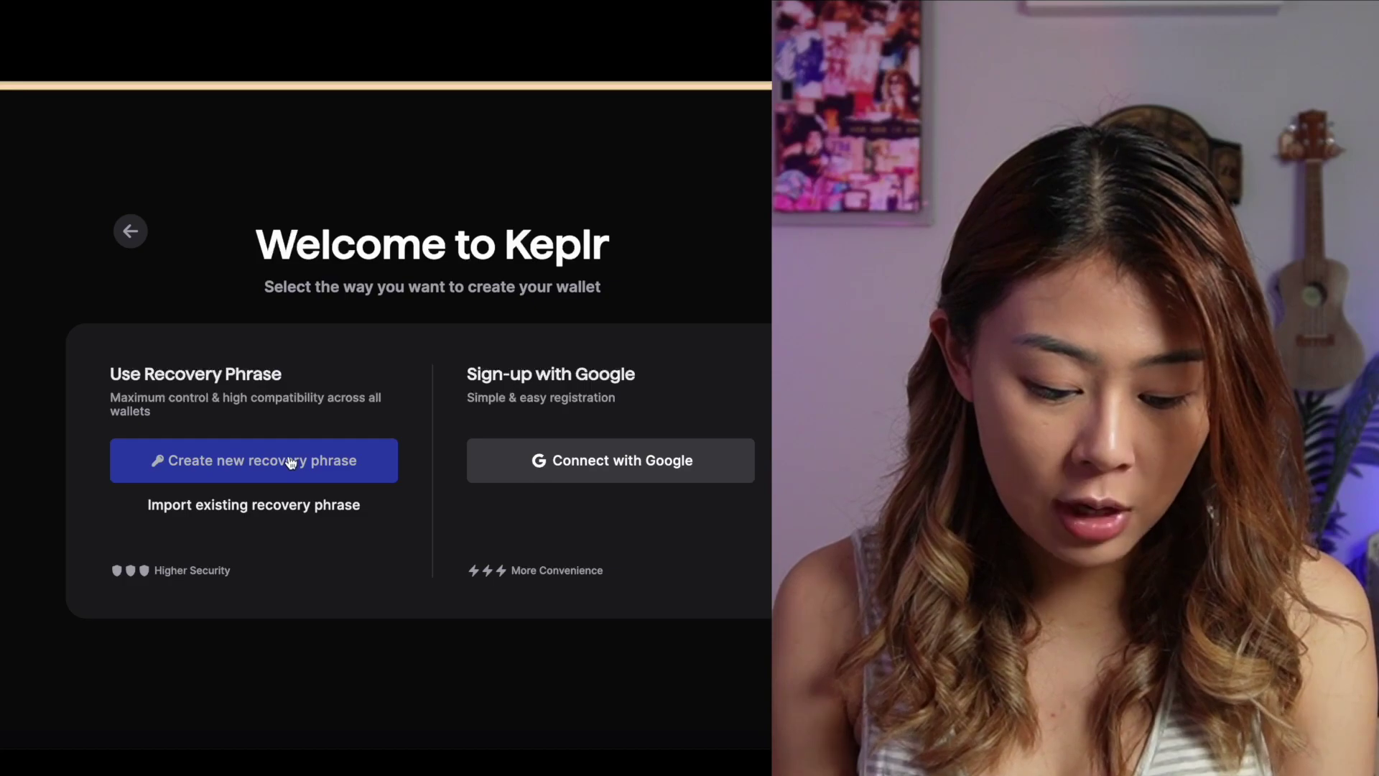
{"action": "left_click", "coordinate": [291, 462]}
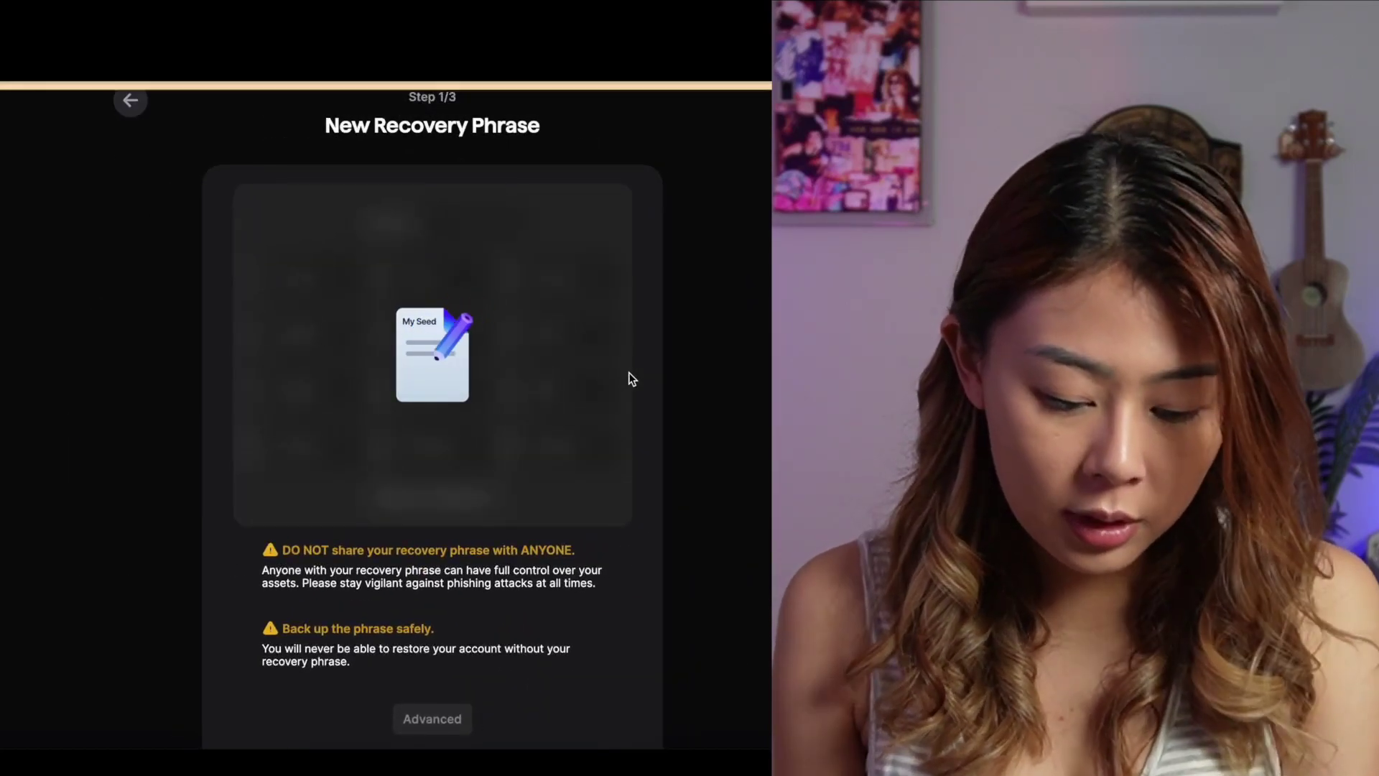
{"action": "scroll", "coordinate": [718, 444], "scroll_direction": "down", "scroll_amount": 3}
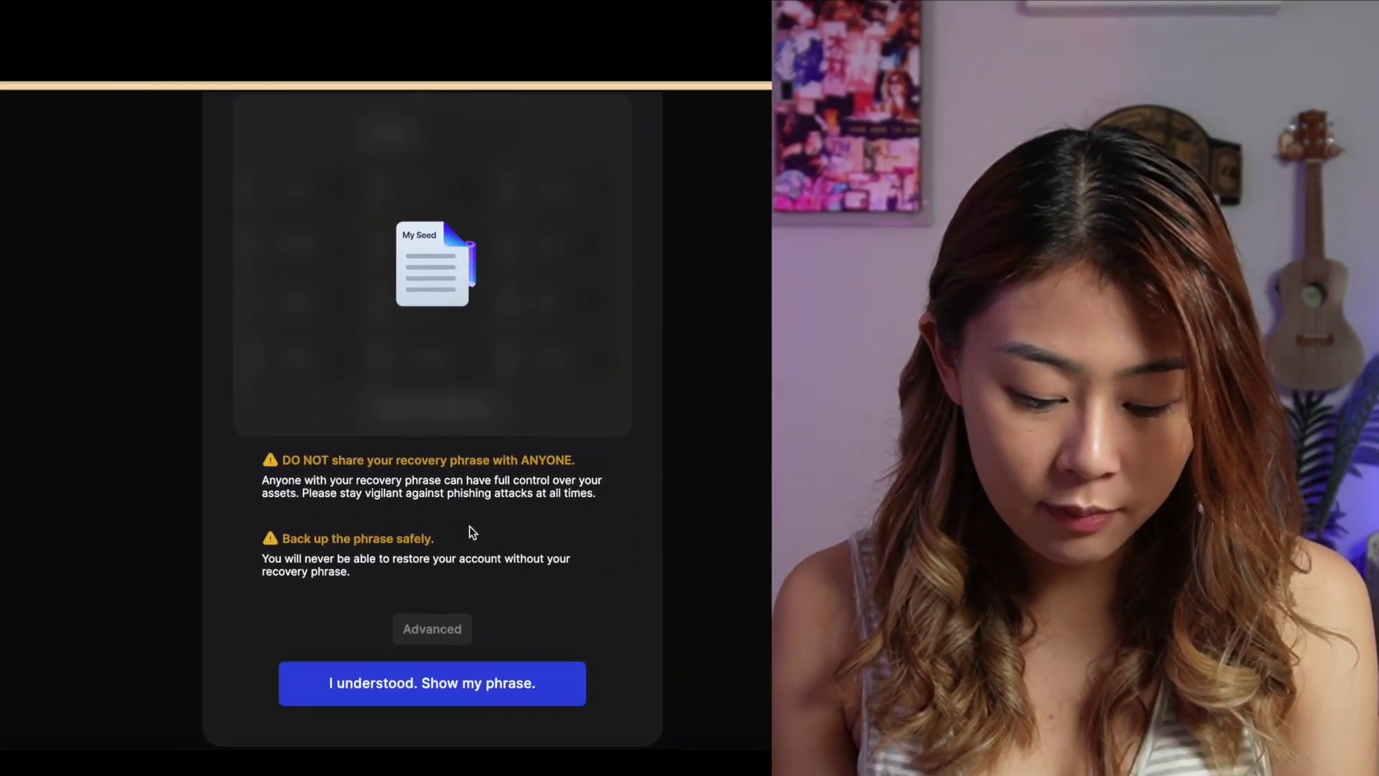
{"action": "scroll", "coordinate": [541, 602], "scroll_direction": "up", "scroll_amount": 3}
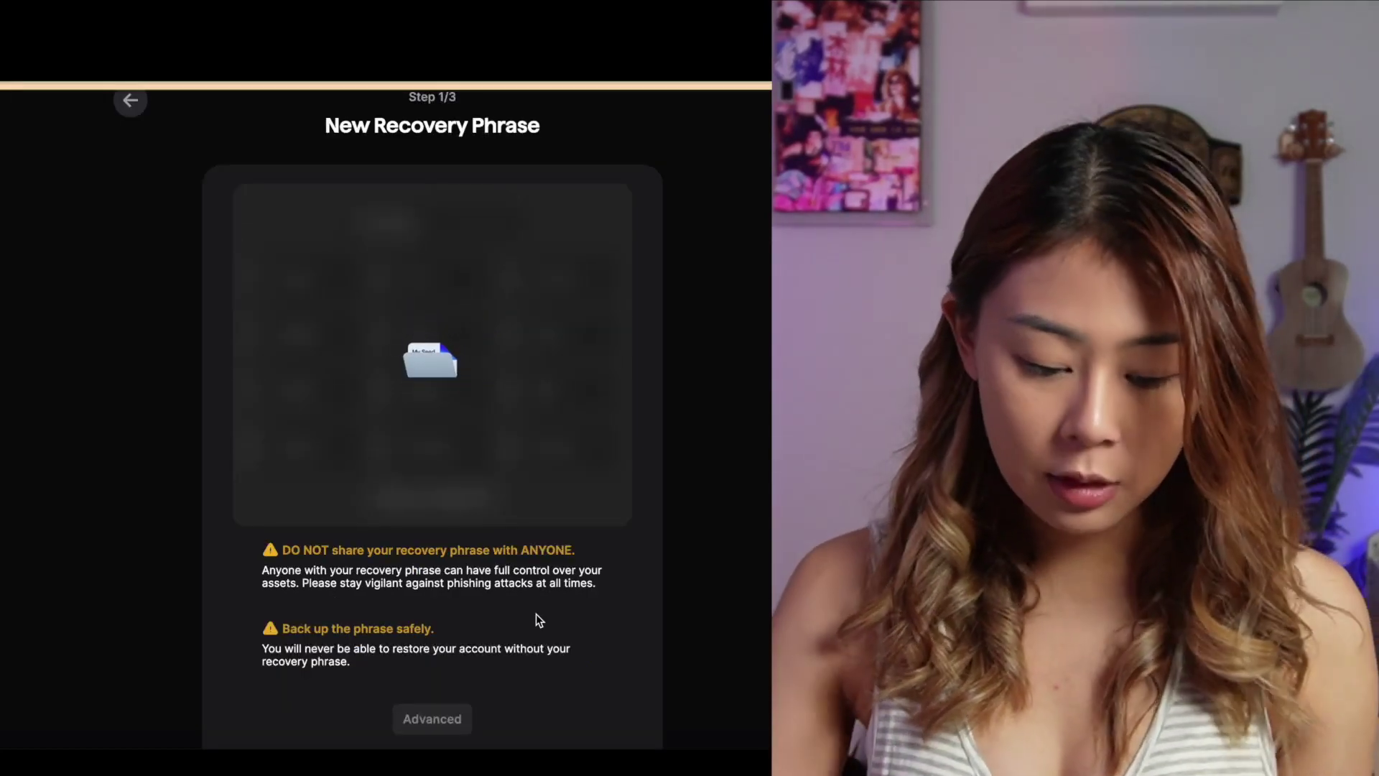
{"action": "scroll", "coordinate": [535, 620], "scroll_direction": "down", "scroll_amount": 2}
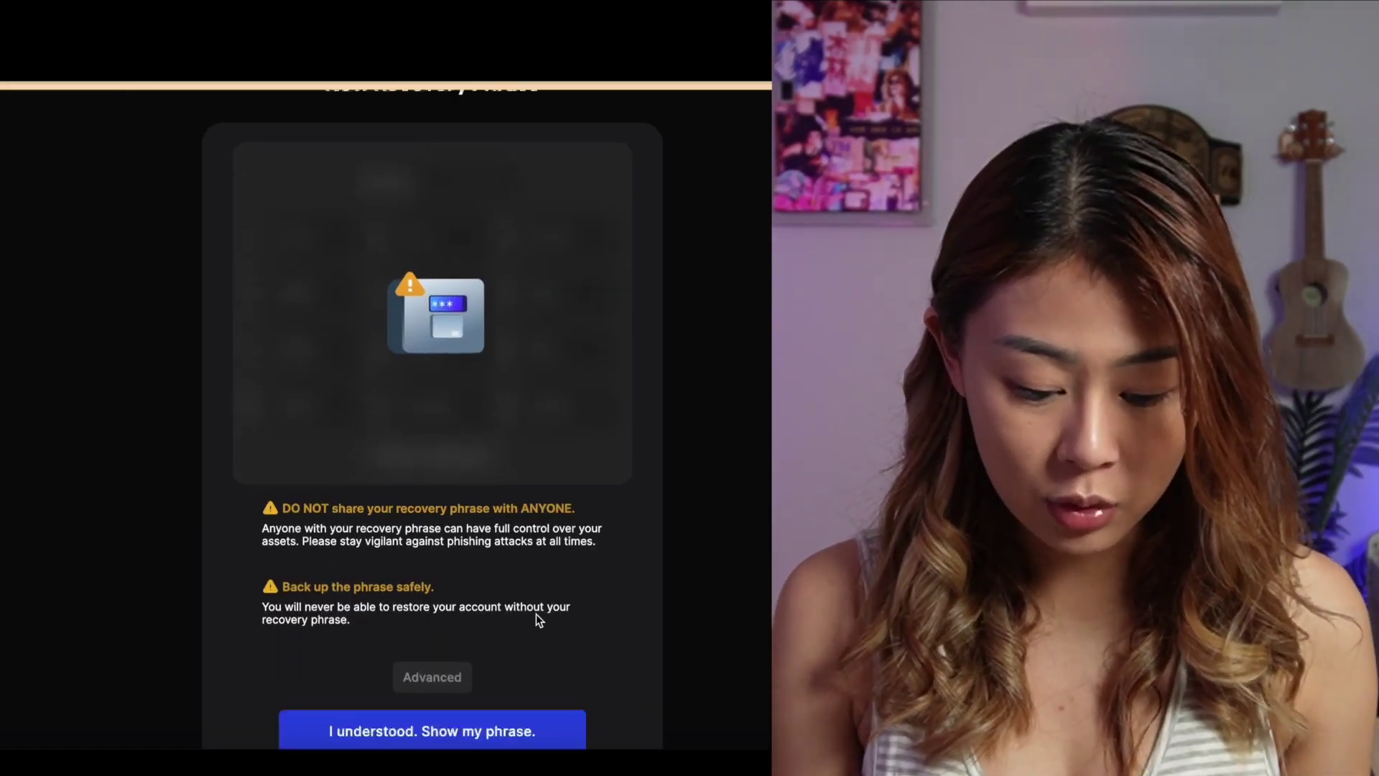
{"action": "left_click", "coordinate": [424, 719]}
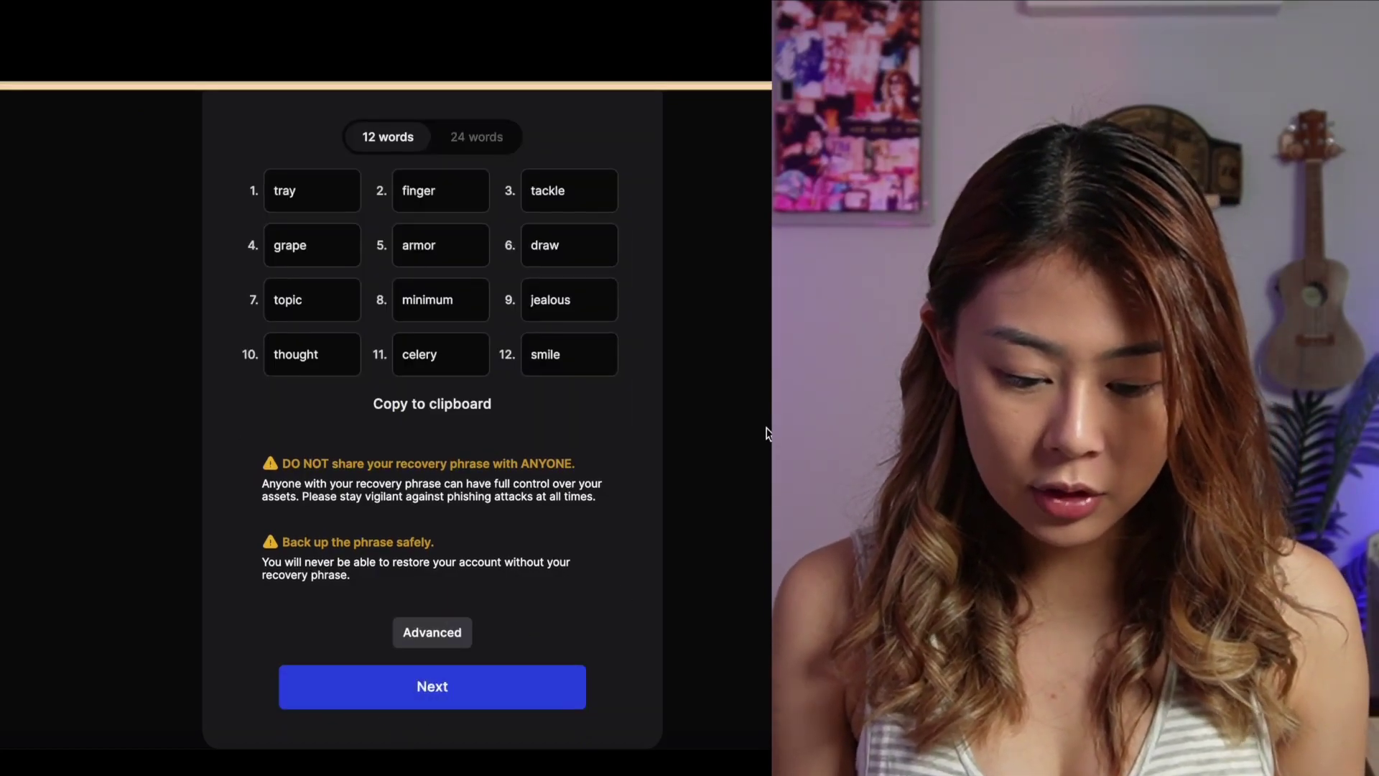
{"action": "scroll", "coordinate": [766, 433], "scroll_direction": "up", "scroll_amount": 3}
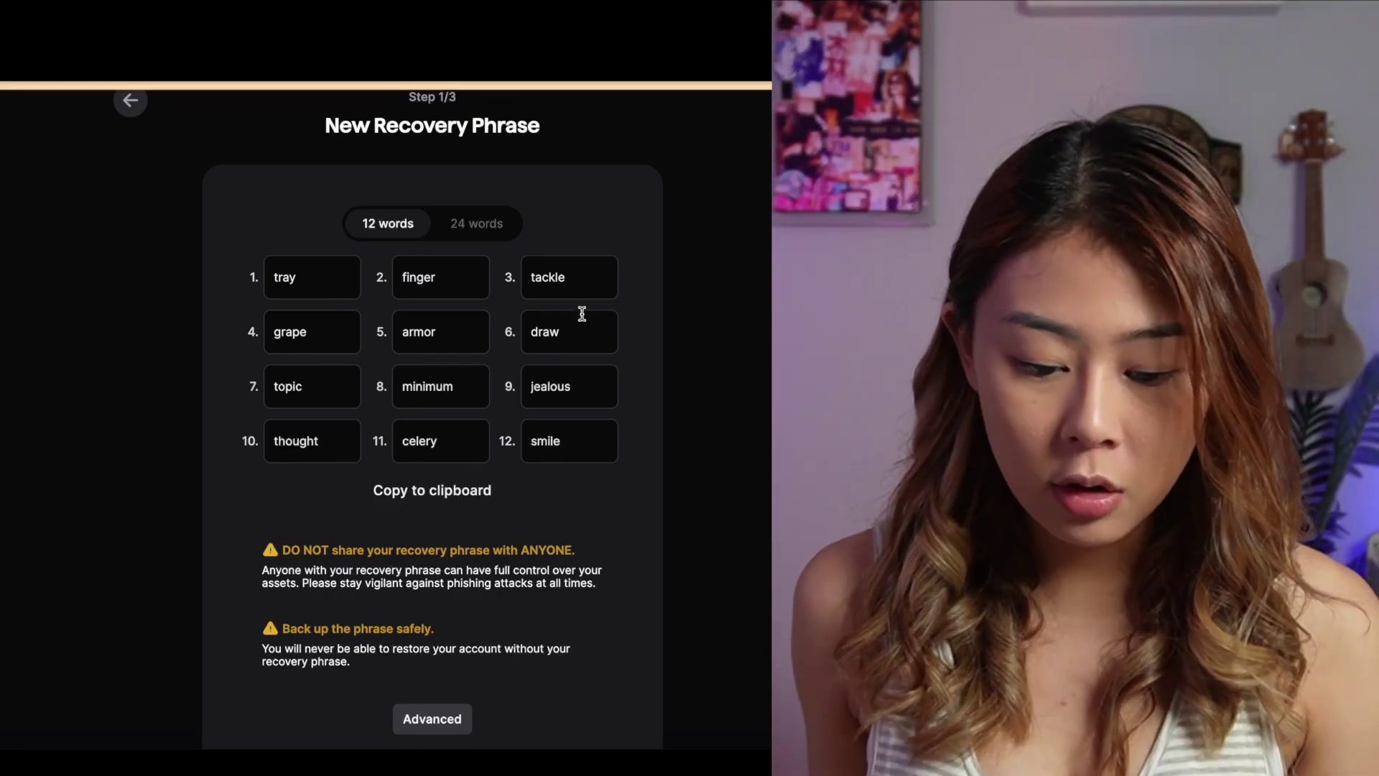
Switch the phrase to 24 words and back to 12, then continue to verification
{"action": "left_click", "coordinate": [483, 226]}
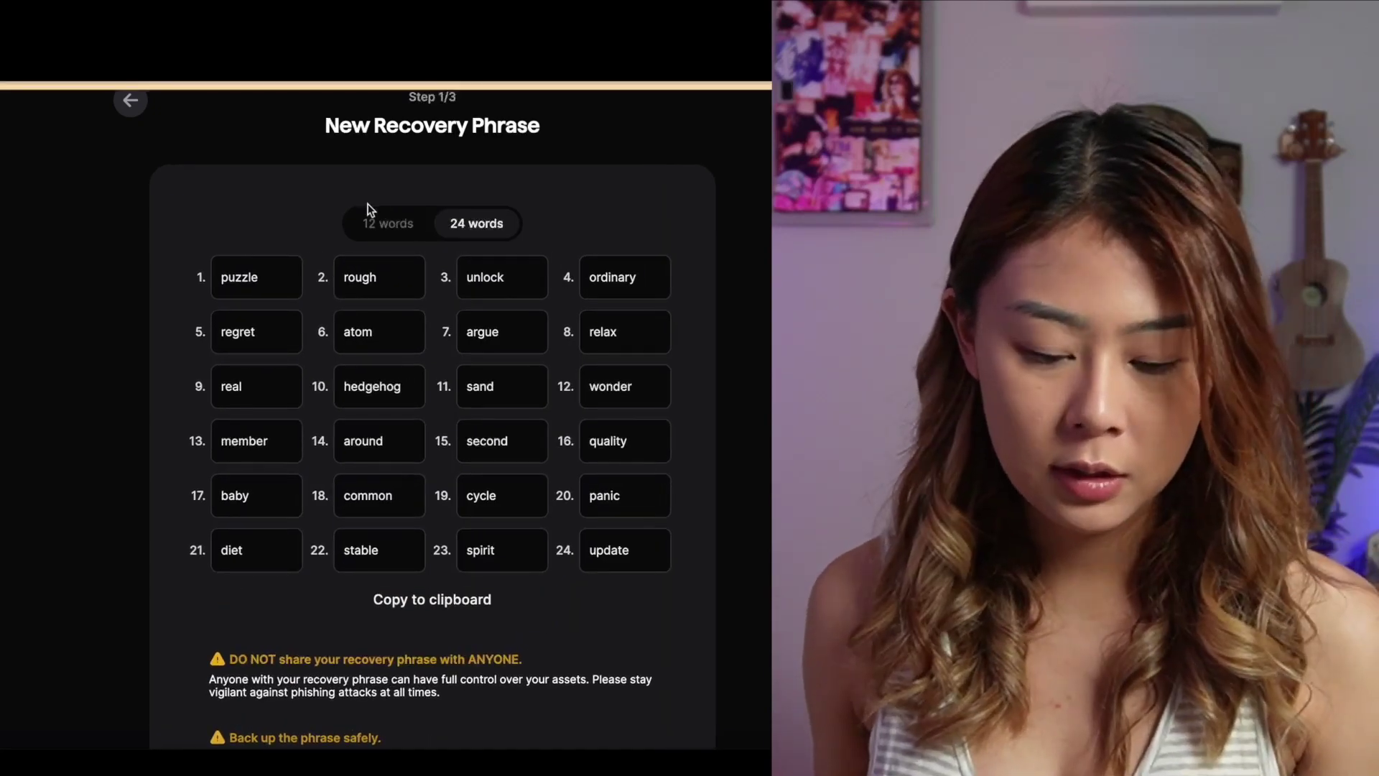
{"action": "left_click", "coordinate": [373, 218]}
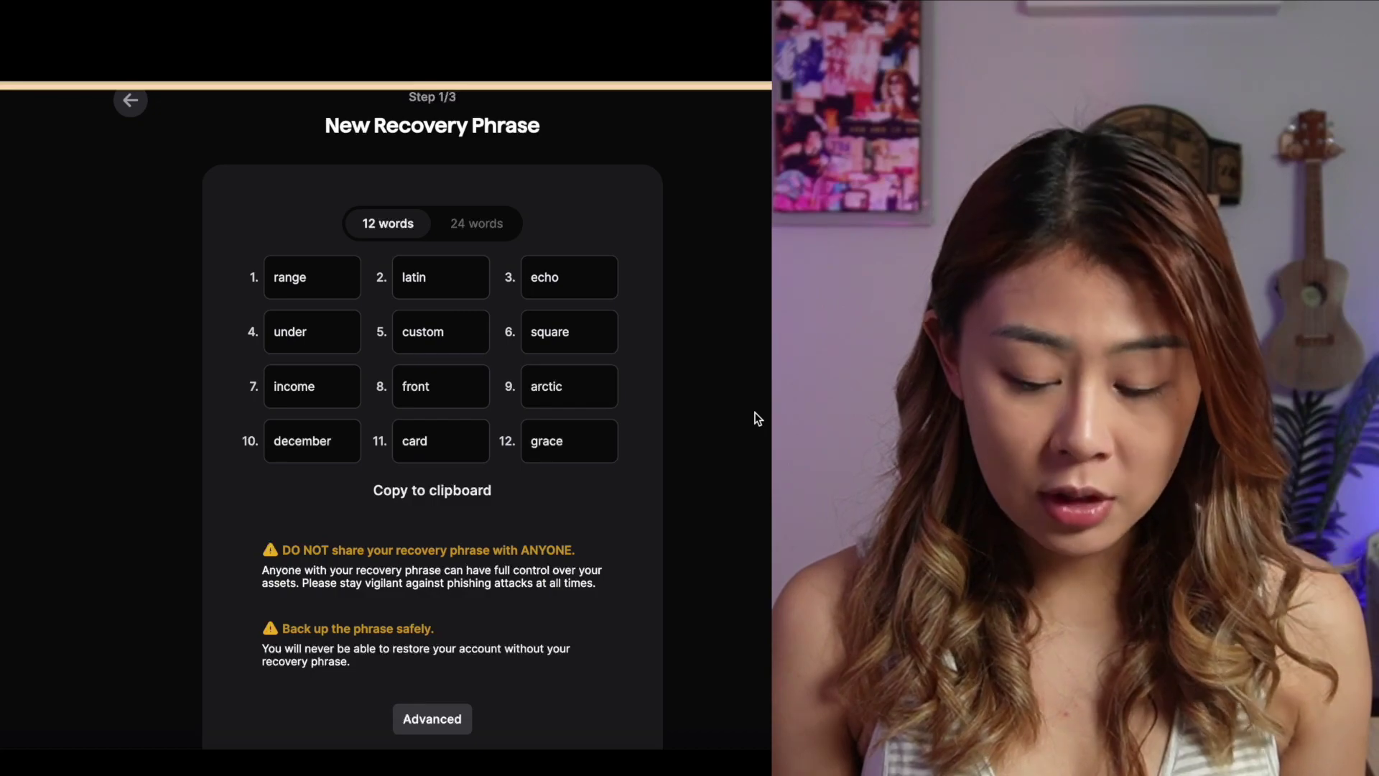
{"action": "scroll", "coordinate": [757, 418], "scroll_direction": "down", "scroll_amount": 2}
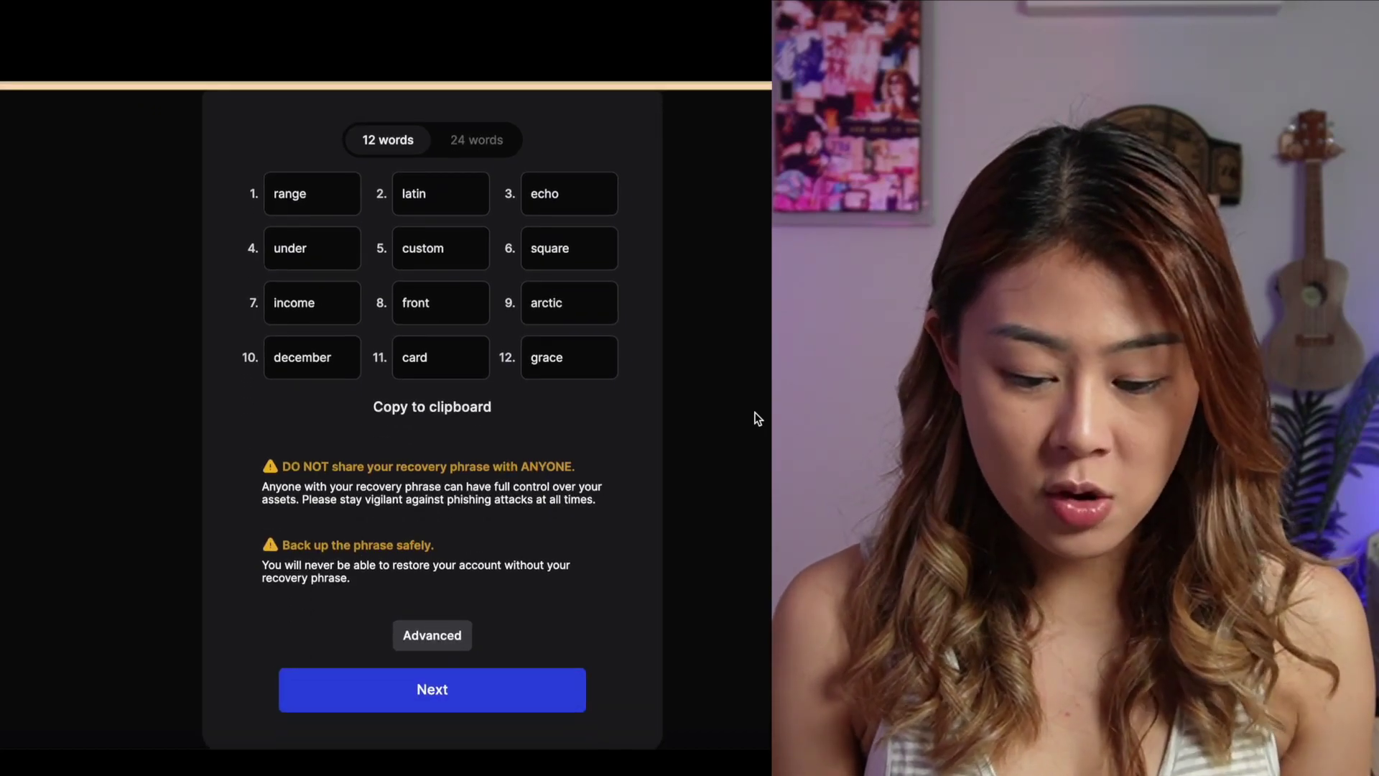
{"action": "scroll", "coordinate": [757, 418], "scroll_direction": "up", "scroll_amount": 2}
{"action": "scroll", "coordinate": [754, 419], "scroll_direction": "down", "scroll_amount": 2}
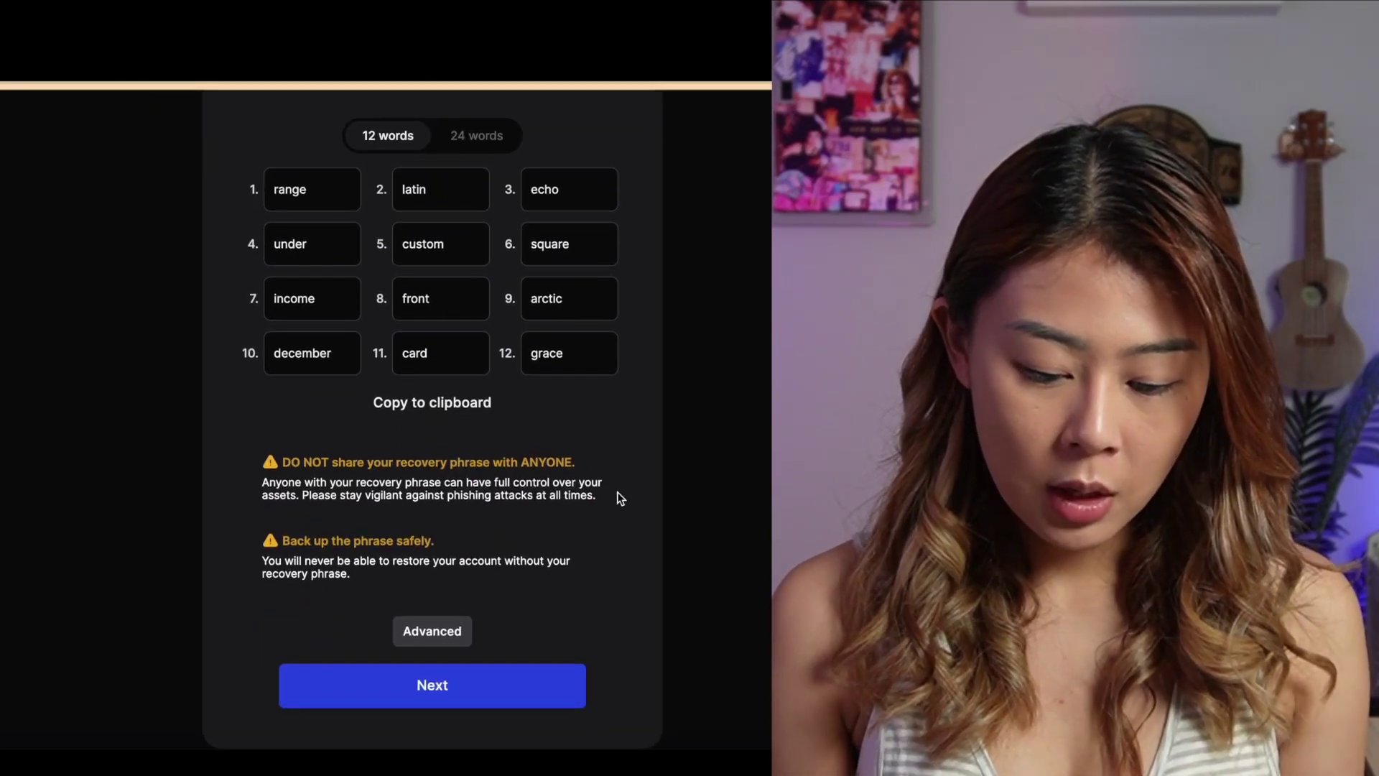
{"action": "left_click", "coordinate": [460, 700]}
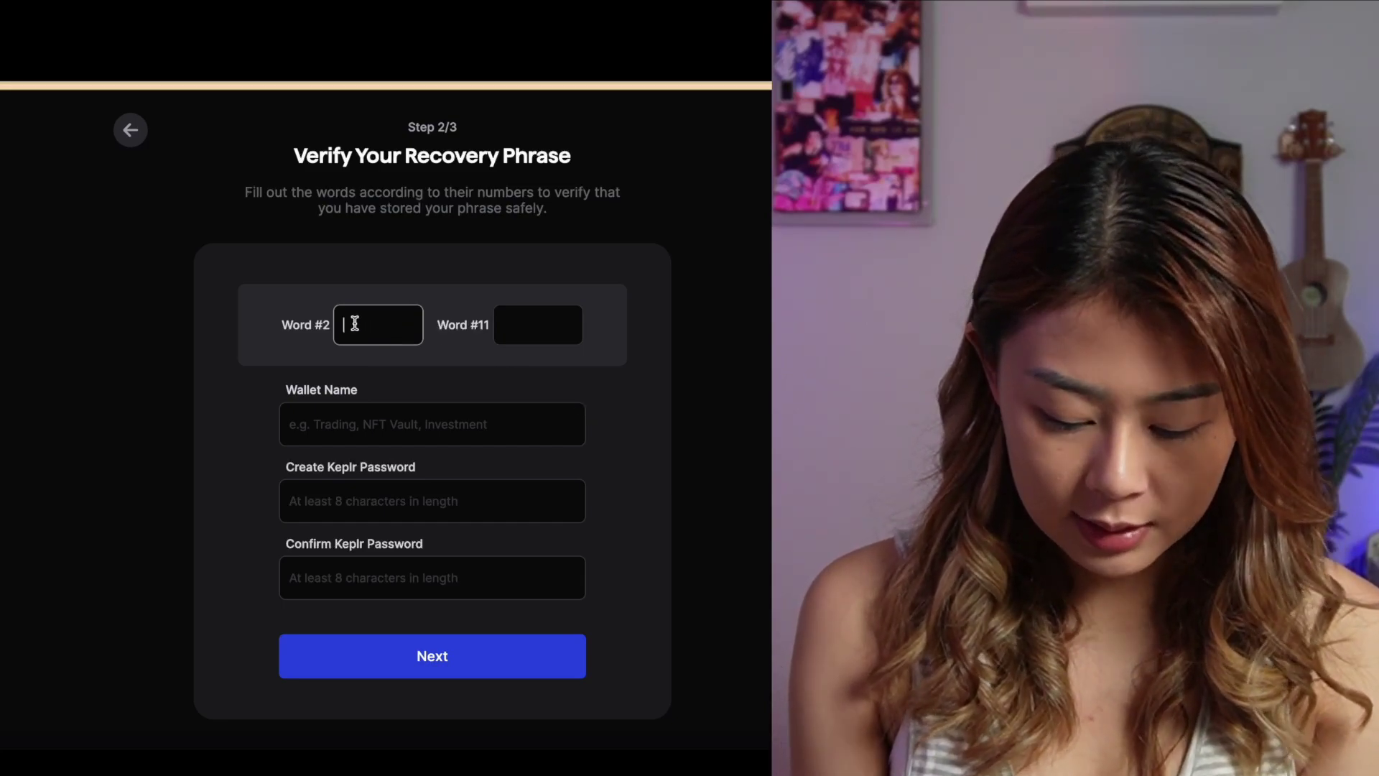
Enter the requested recovery words, name the wallet 'Gem Gem Crypto', set a password, and submit
{"action": "type", "text": "latin"}
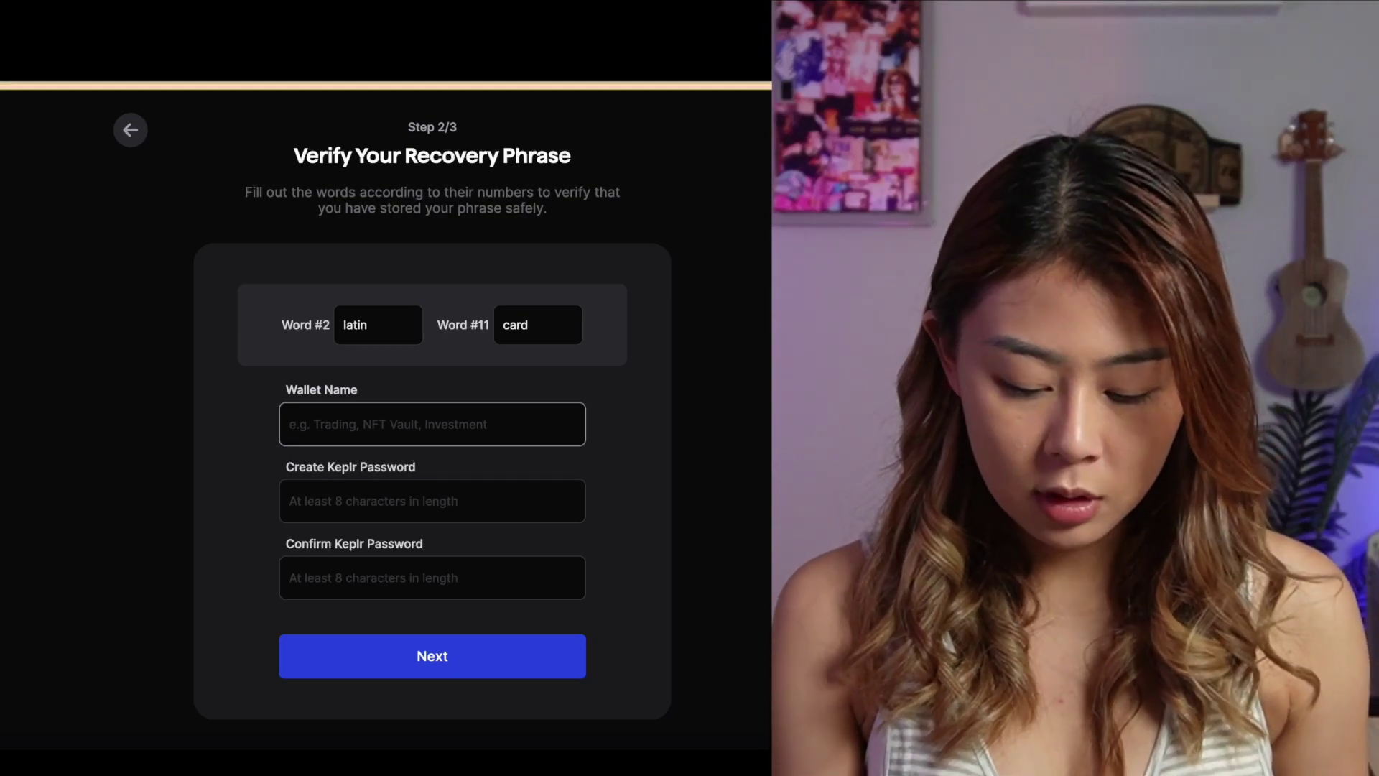
{"action": "type", "text": "G"}
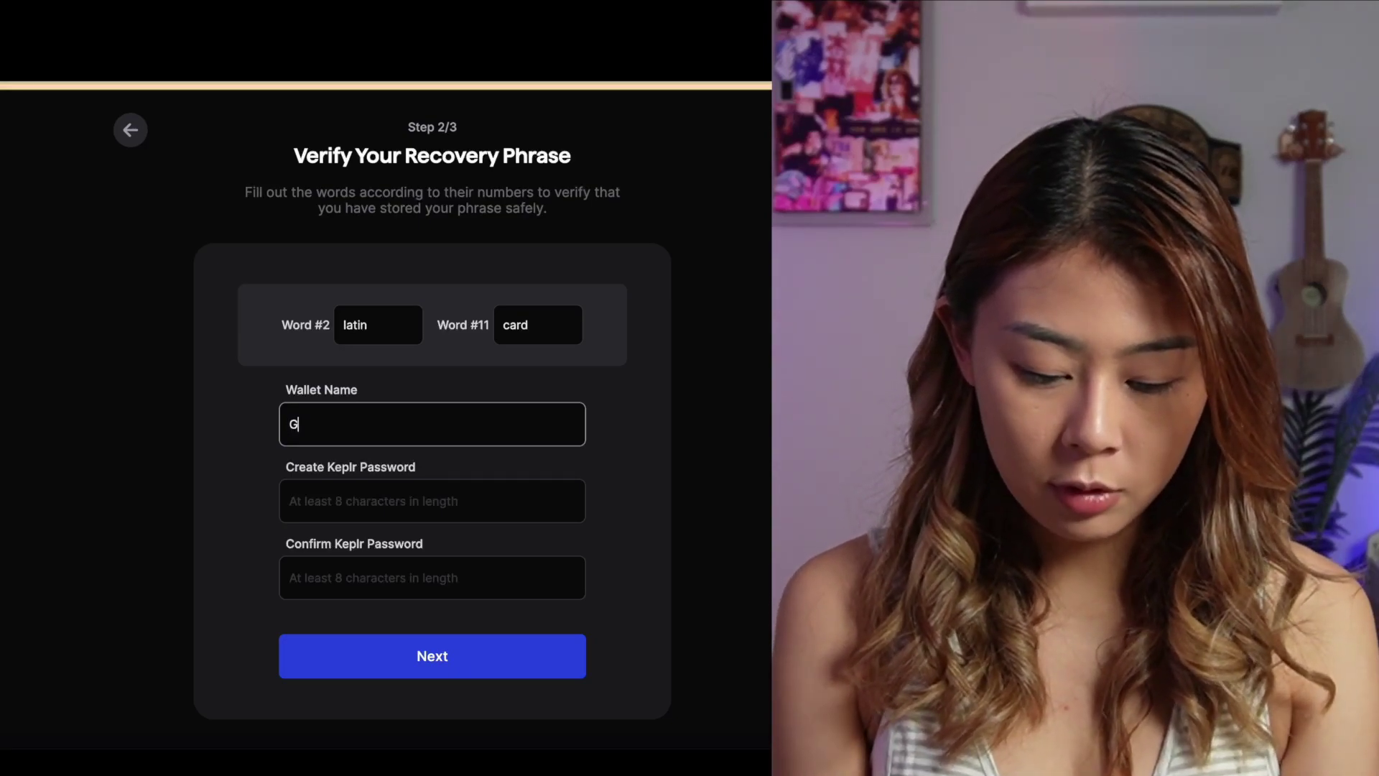
{"action": "type", "text": "em"}
{"action": "type", "text": "Gem Crypto"}
{"action": "key", "text": "Tab"}
{"action": "type", "text": "•••"}
{"action": "type", "text": "••••"}
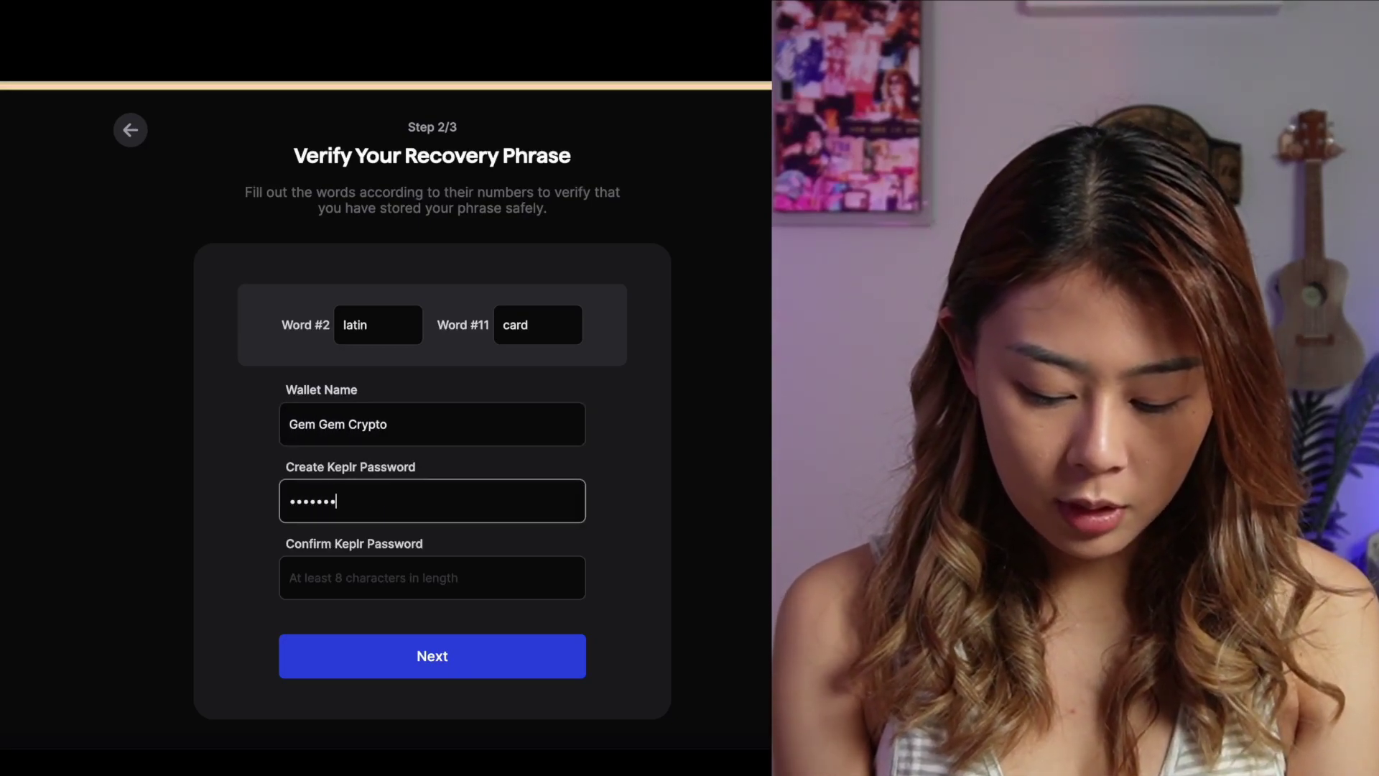
{"action": "type", "text": "•"}
{"action": "key", "text": "Tab"}
{"action": "type", "text": "•"}
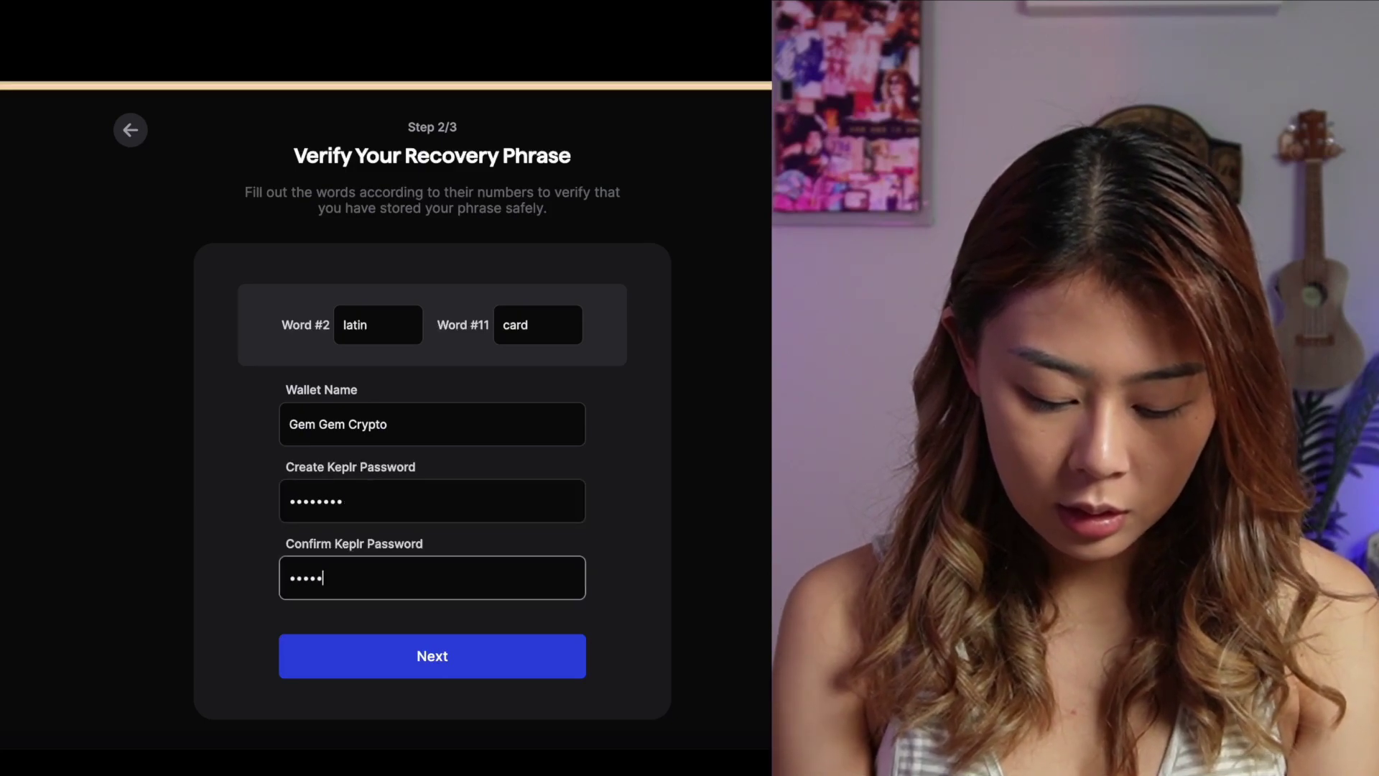
{"action": "left_click", "coordinate": [501, 643]}
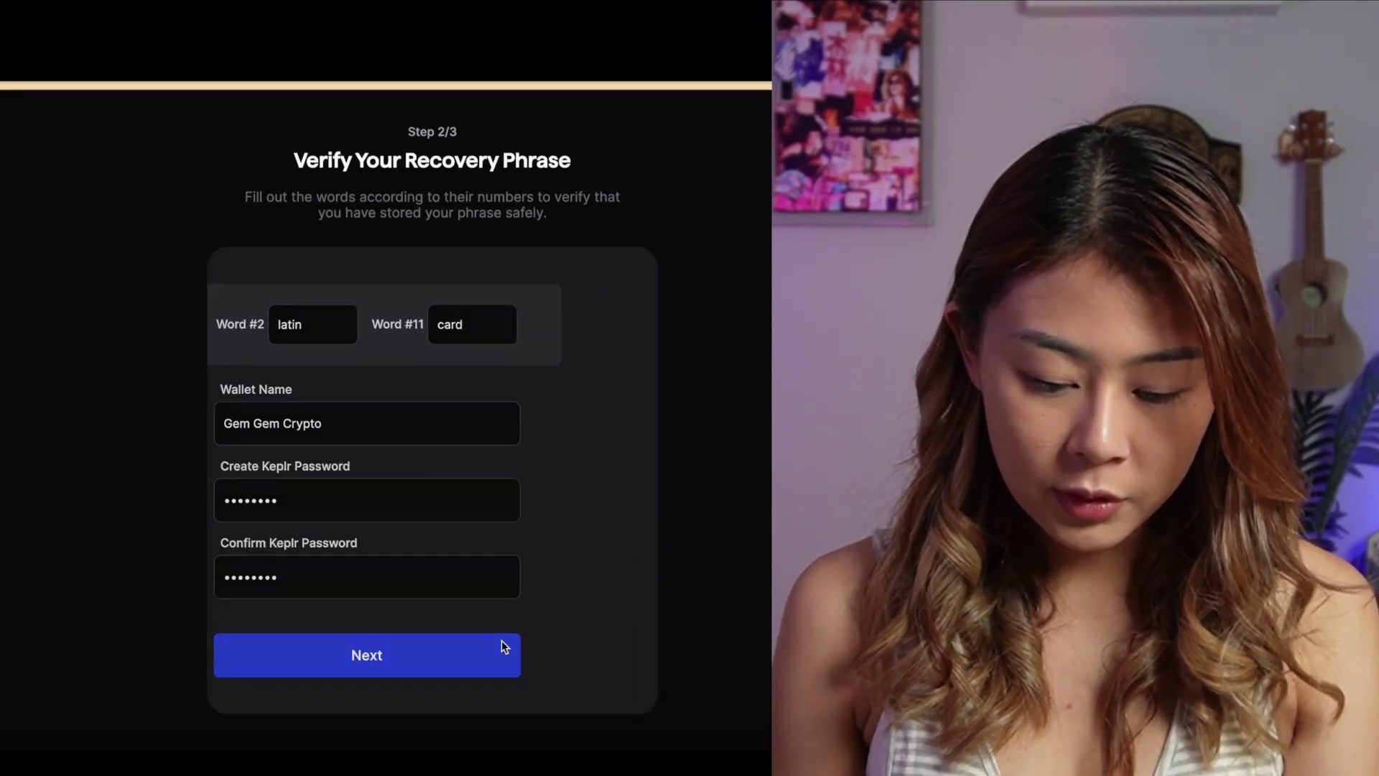
{"action": "scroll", "coordinate": [503, 496], "scroll_direction": "down", "scroll_amount": 9}
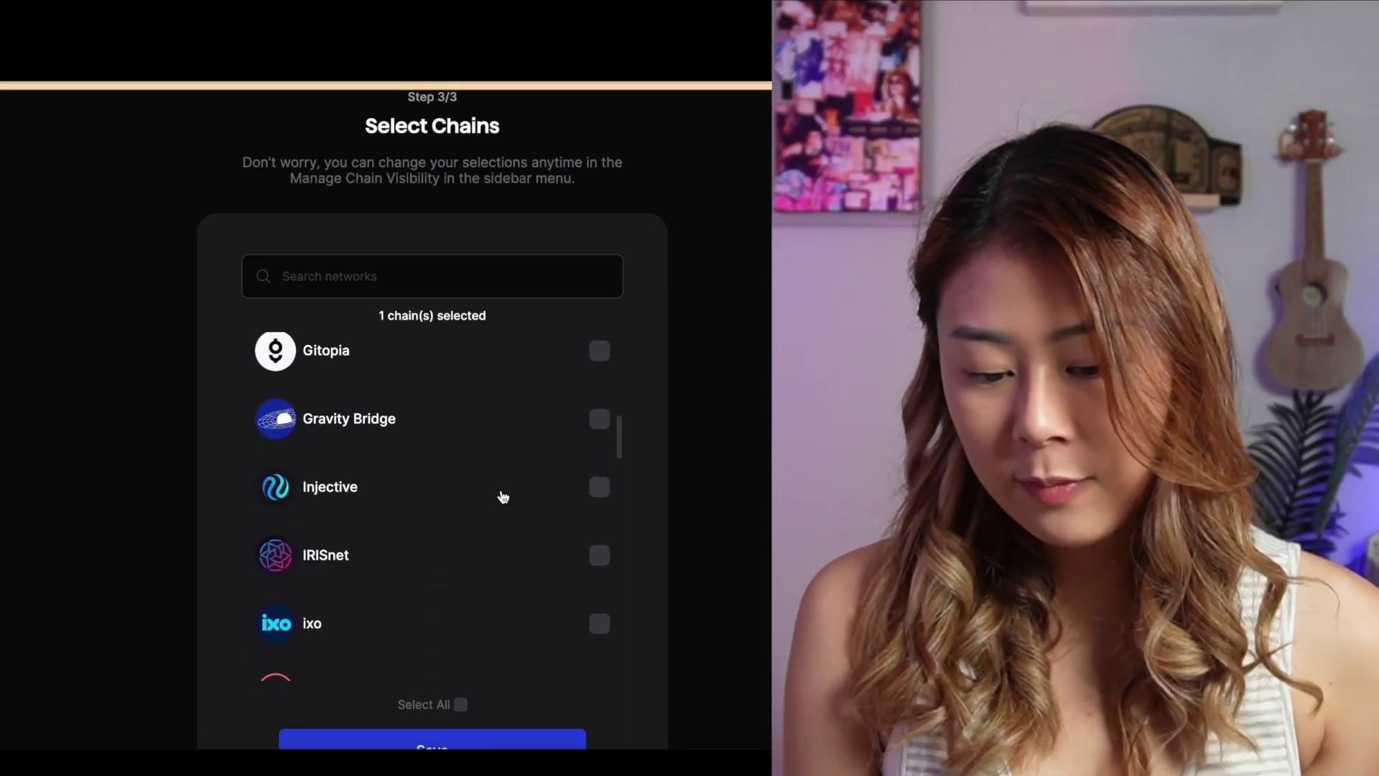
Add Osmosis and Gravity Bridge to Cosmos Hub in the chain list and save
{"action": "scroll", "coordinate": [502, 497], "scroll_direction": "down", "scroll_amount": 6}
{"action": "scroll", "coordinate": [501, 490], "scroll_direction": "down", "scroll_amount": 5}
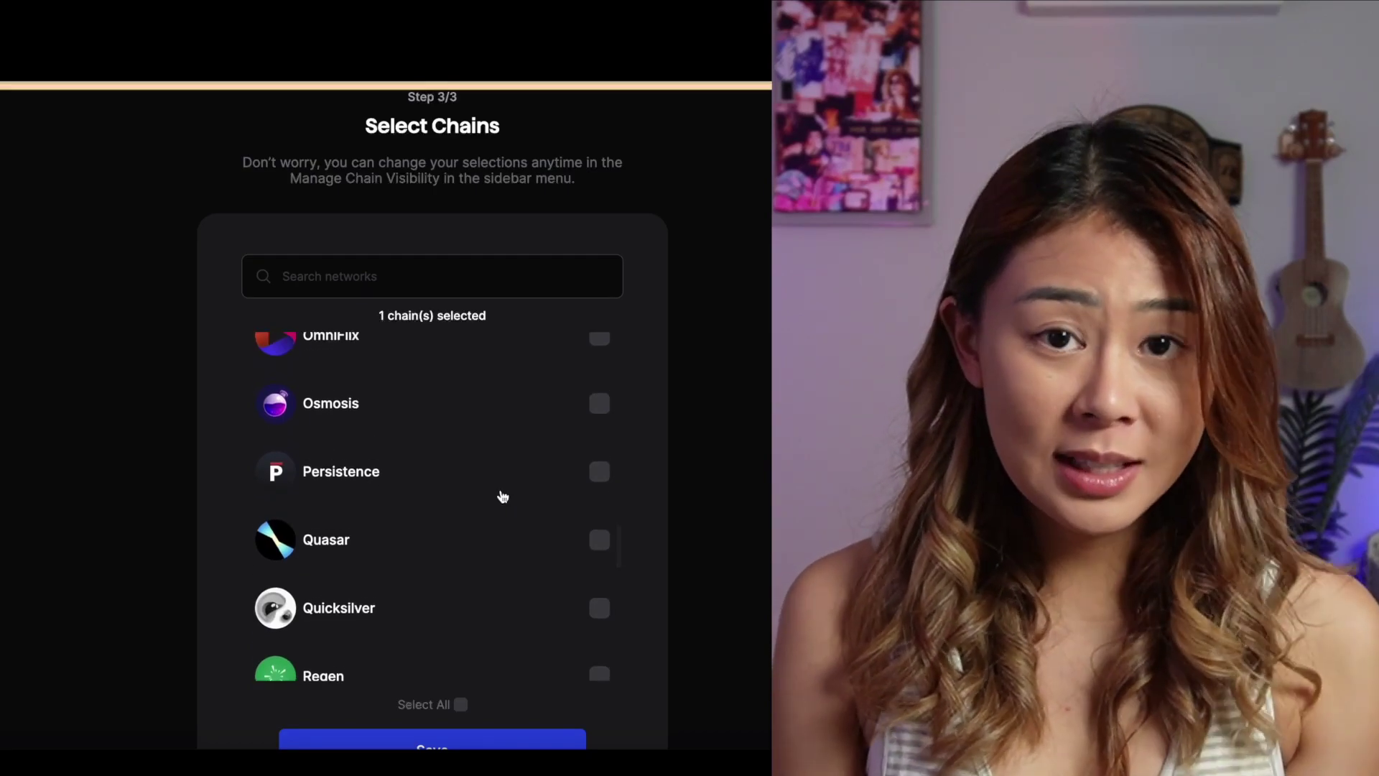
{"action": "left_click", "coordinate": [523, 409]}
{"action": "scroll", "coordinate": [524, 409], "scroll_direction": "up", "scroll_amount": 15}
{"action": "scroll", "coordinate": [524, 409], "scroll_direction": "up", "scroll_amount": 2}
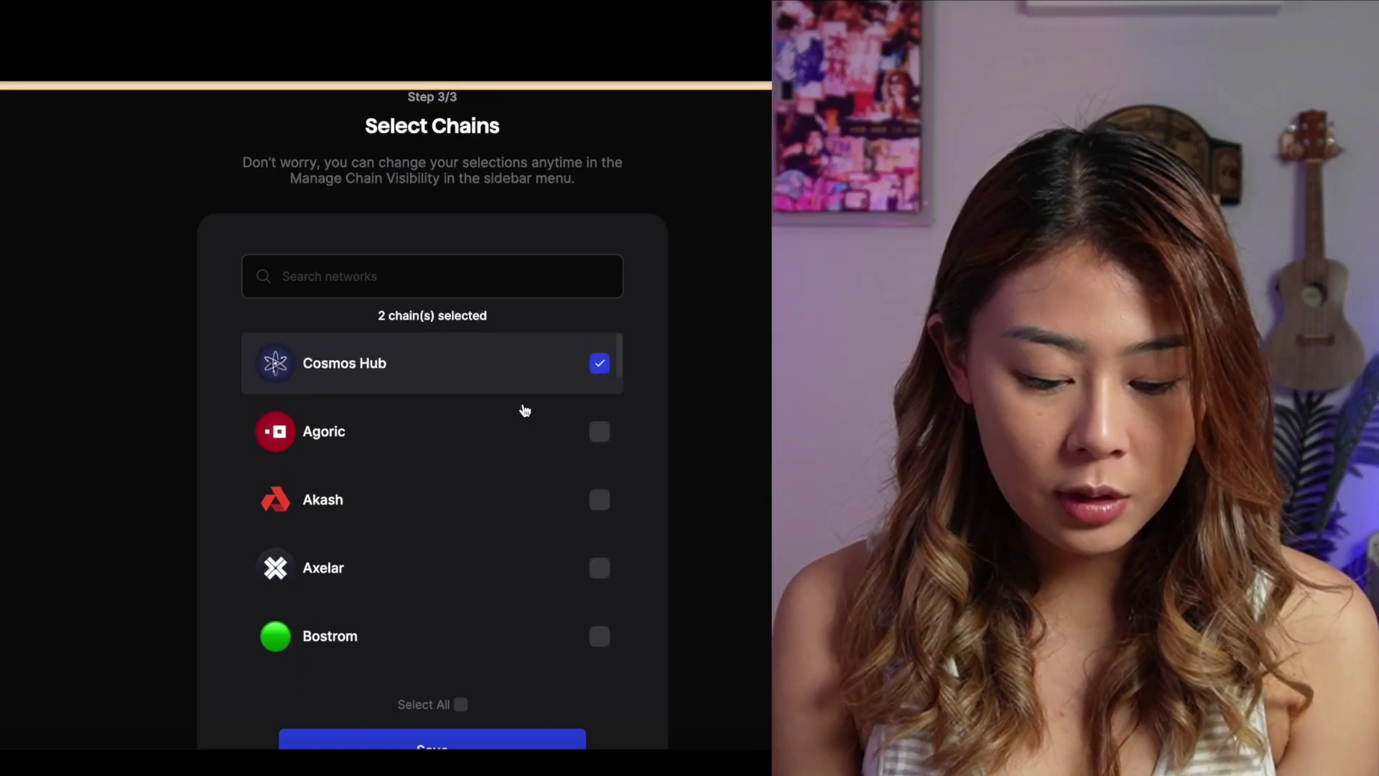
{"action": "scroll", "coordinate": [524, 410], "scroll_direction": "down", "scroll_amount": 8}
{"action": "scroll", "coordinate": [525, 410], "scroll_direction": "down", "scroll_amount": 2}
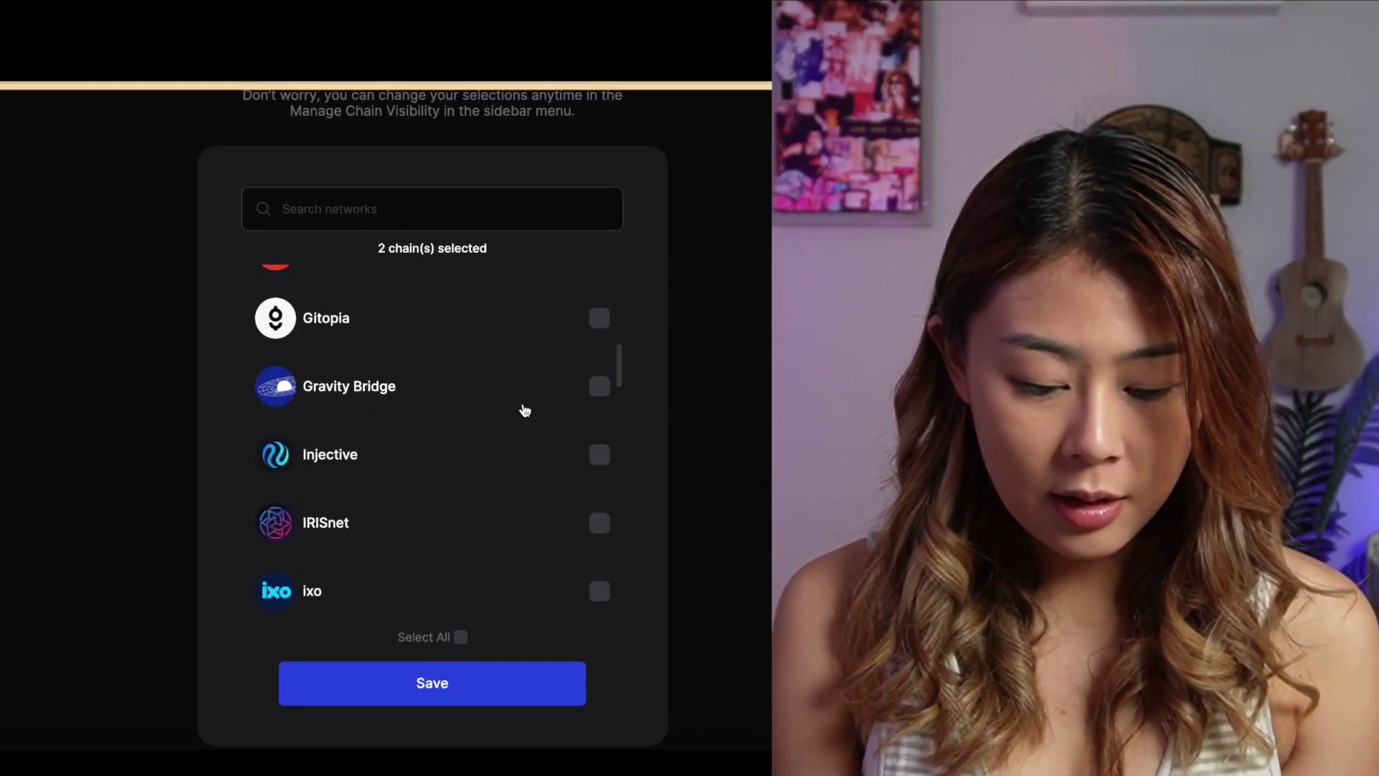
{"action": "left_click", "coordinate": [451, 387]}
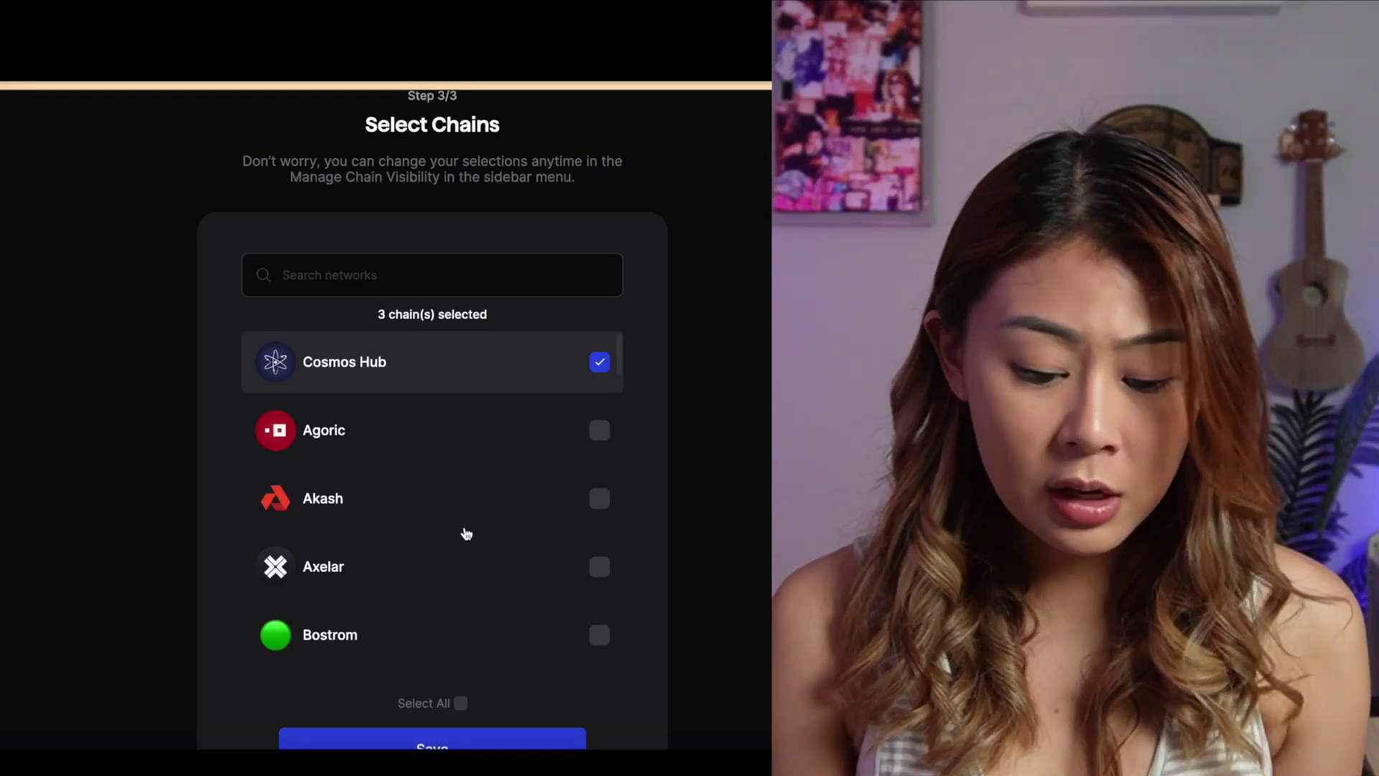
{"action": "scroll", "coordinate": [579, 612], "scroll_direction": "down", "scroll_amount": 3}
{"action": "scroll", "coordinate": [726, 693], "scroll_direction": "down", "scroll_amount": 1}
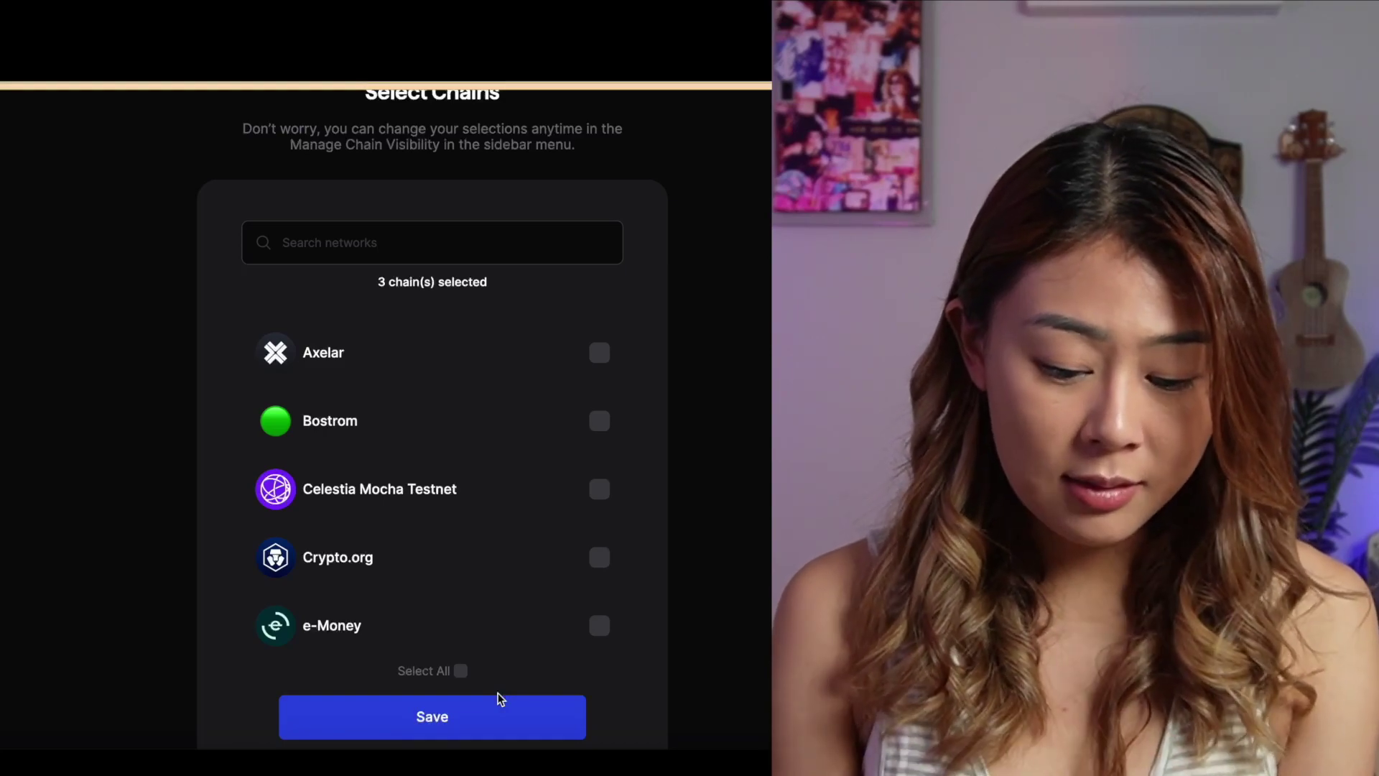
{"action": "left_click", "coordinate": [480, 731]}
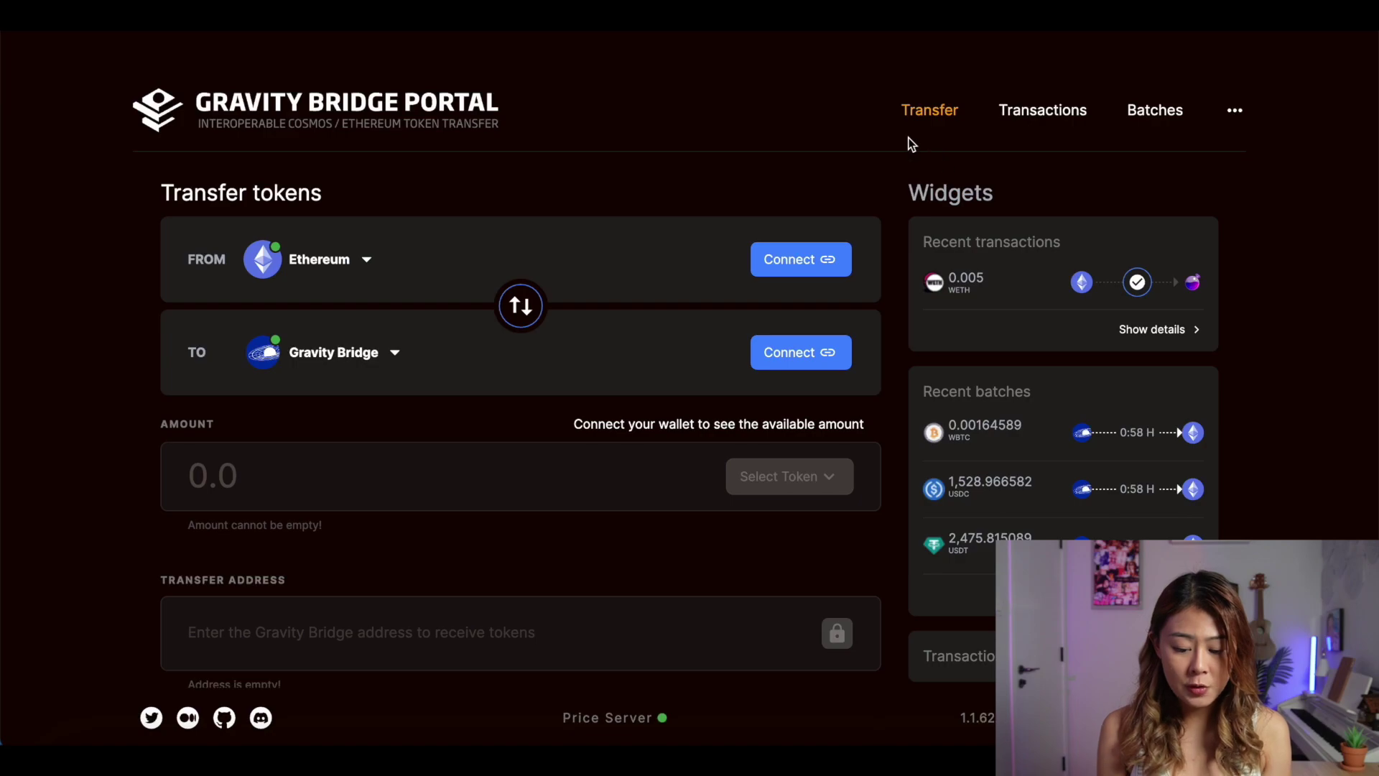
Connect the Ethereum source wallet and Keplr as the Gravity Bridge receiver, then list tokens
{"action": "left_click", "coordinate": [777, 257]}
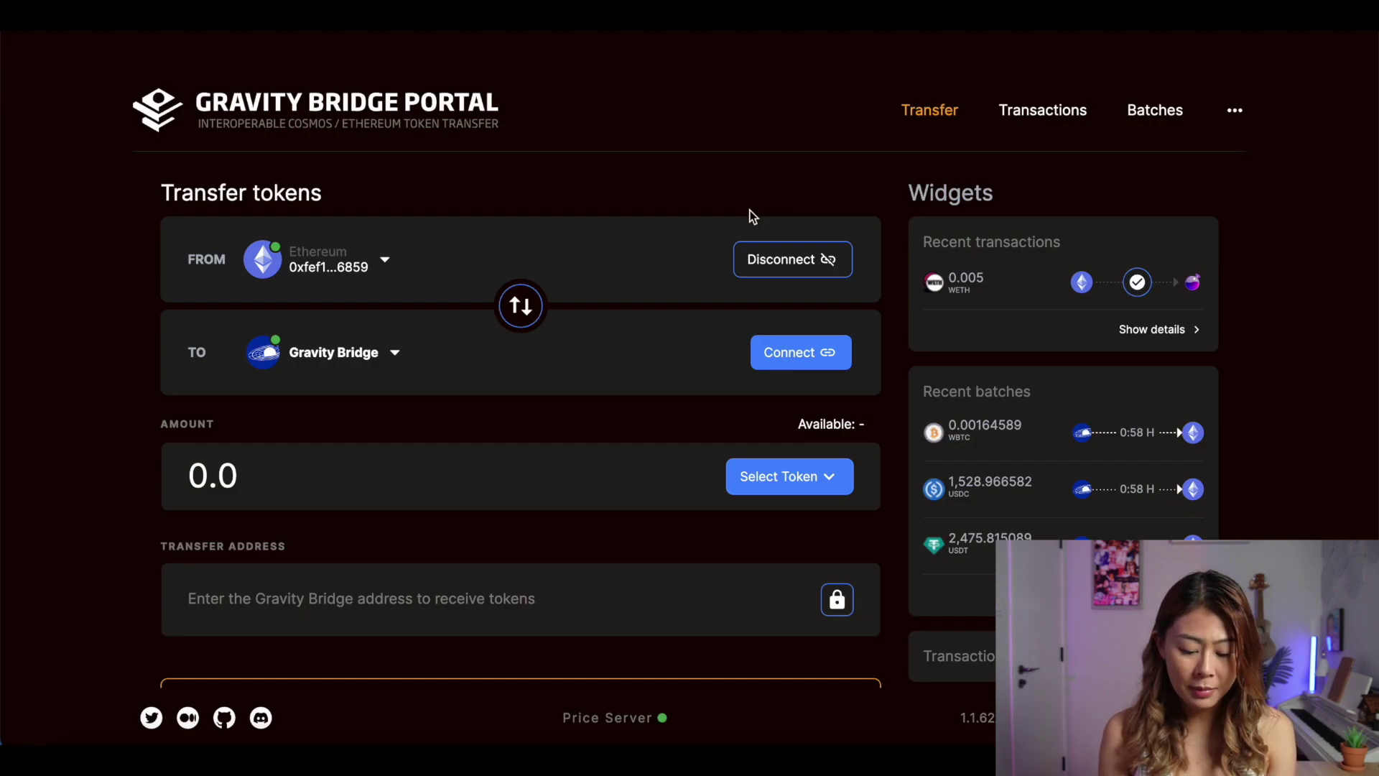
{"action": "left_click", "coordinate": [789, 364]}
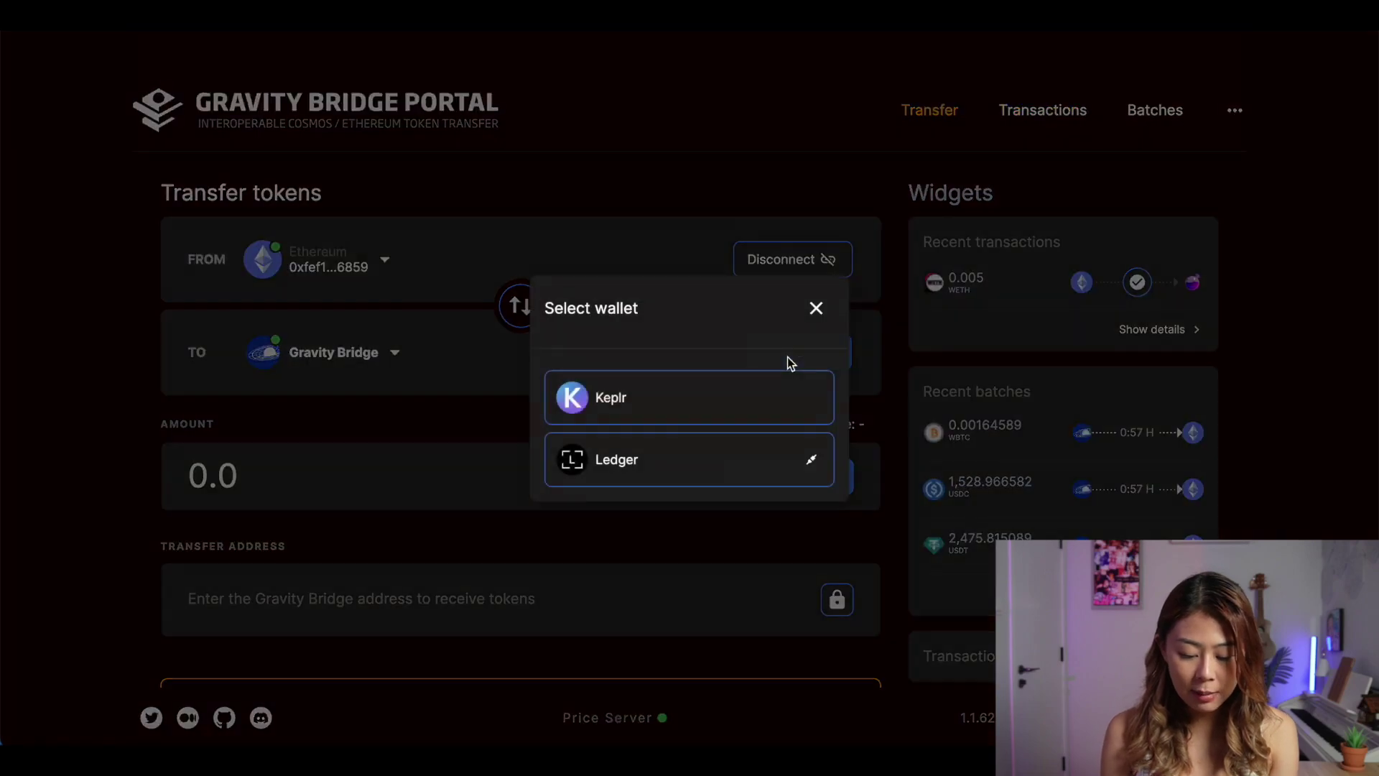
{"action": "left_click", "coordinate": [711, 411]}
{"action": "left_click", "coordinate": [763, 471]}
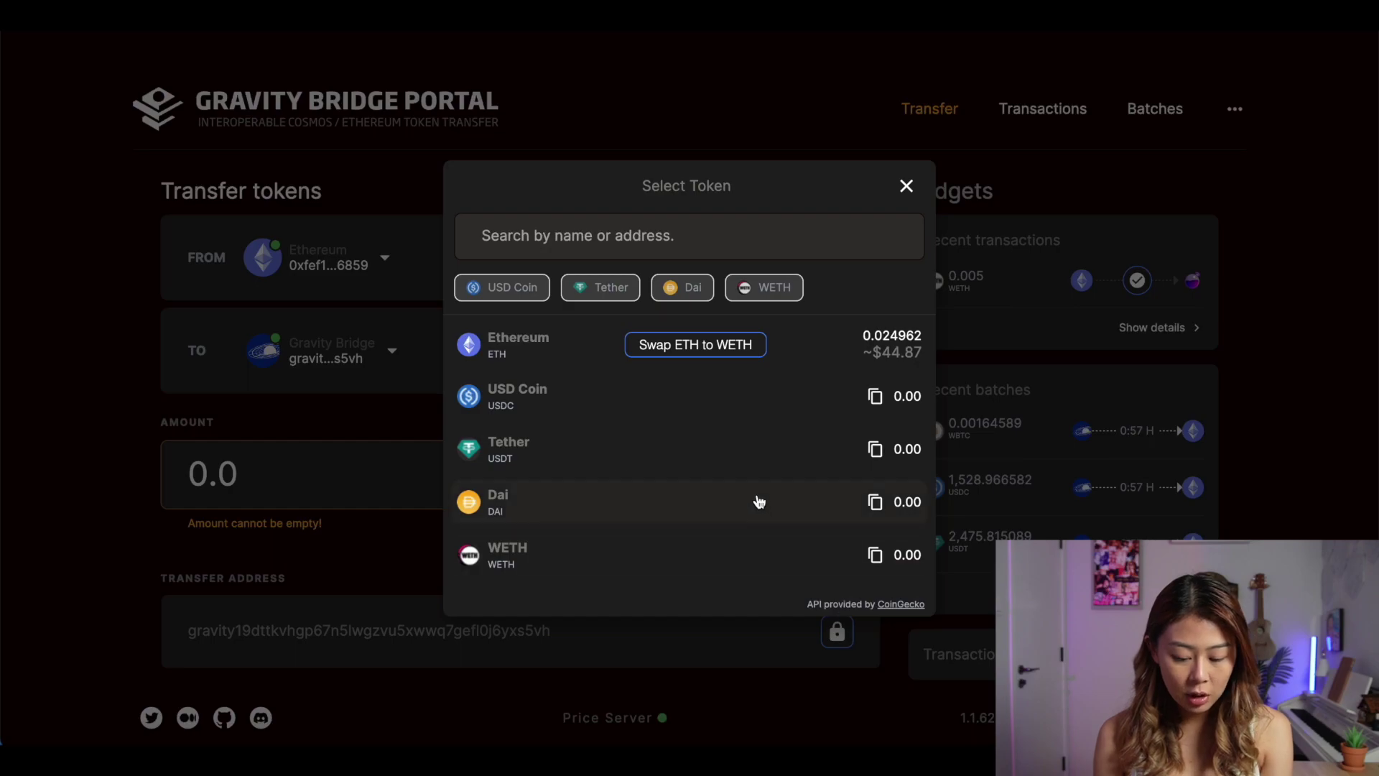
Wrap 0.01 ETH into WETH, confirming the transaction in MetaMask
{"action": "left_click", "coordinate": [722, 350]}
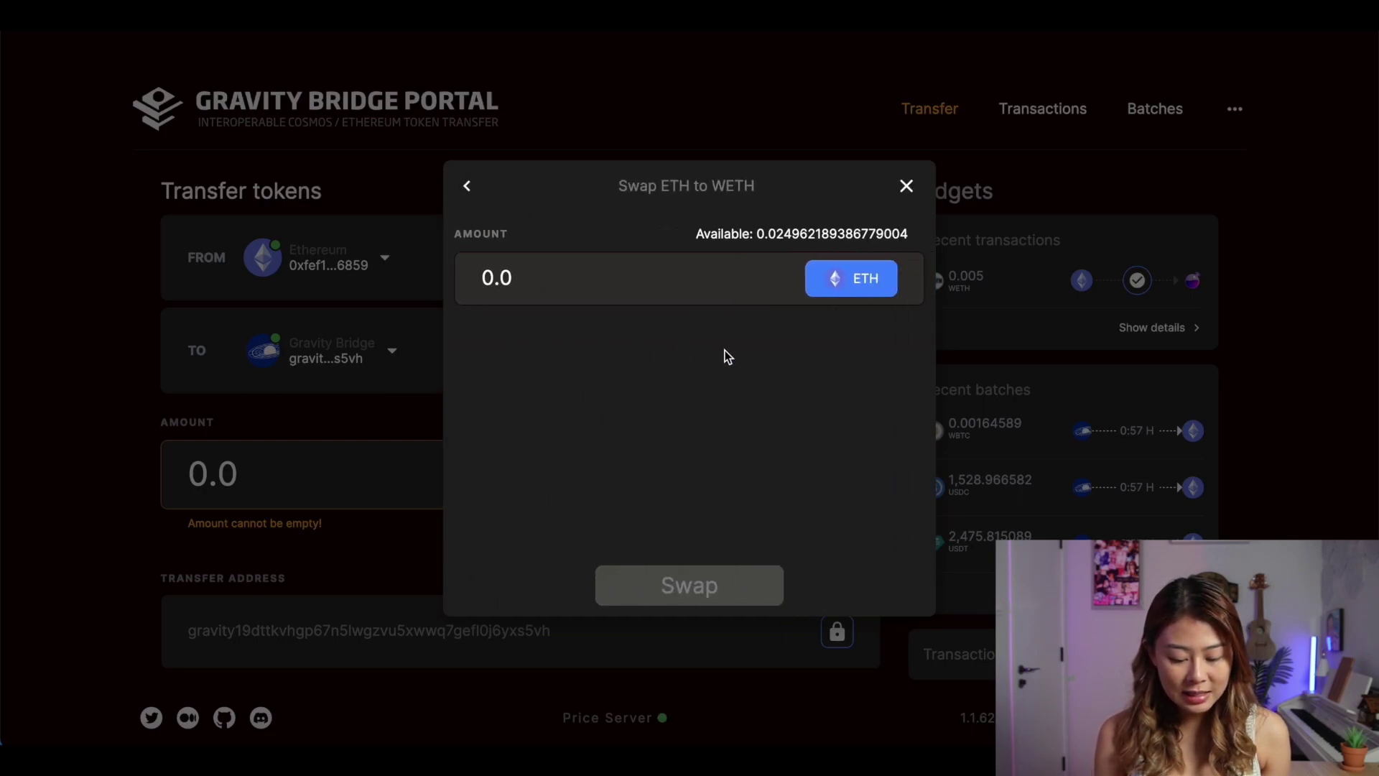
{"action": "left_click", "coordinate": [703, 277]}
{"action": "type", "text": "0.0"}
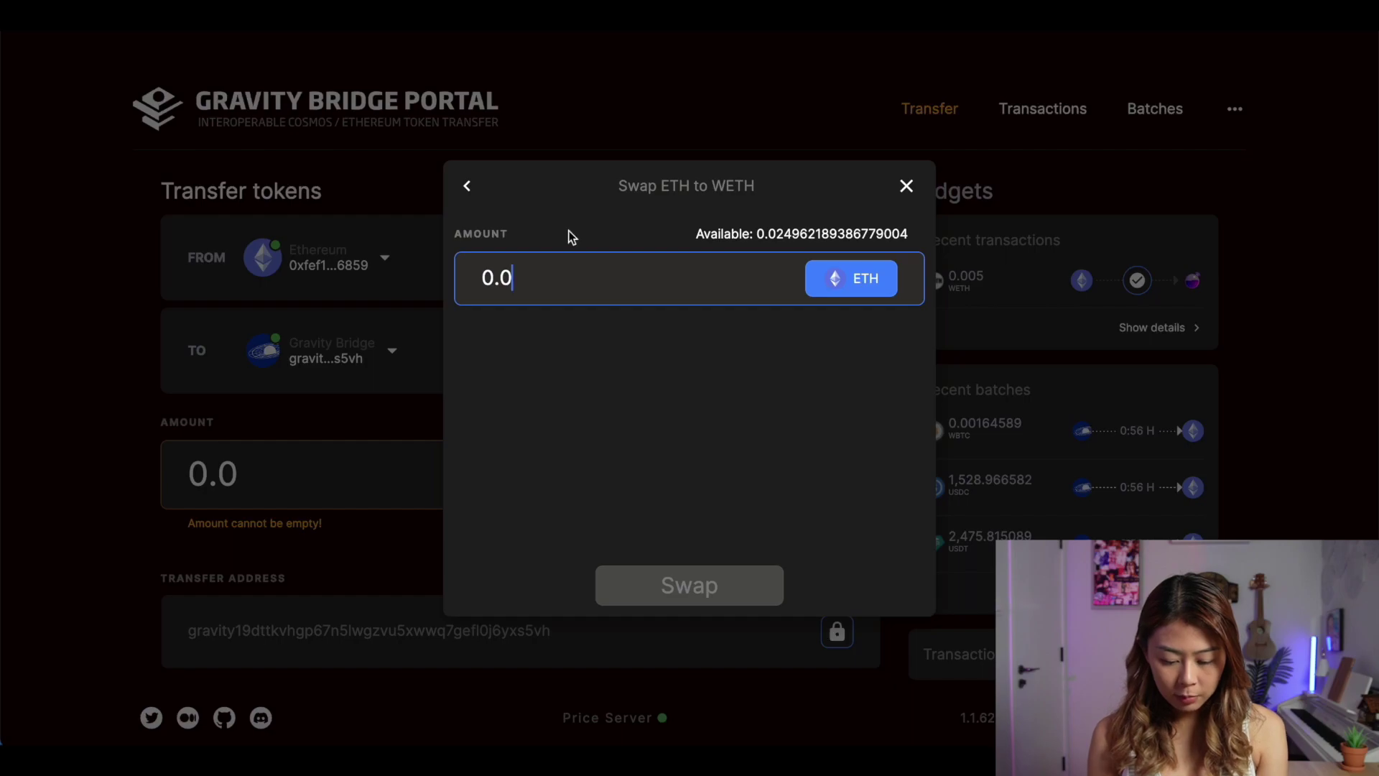
{"action": "type", "text": "1"}
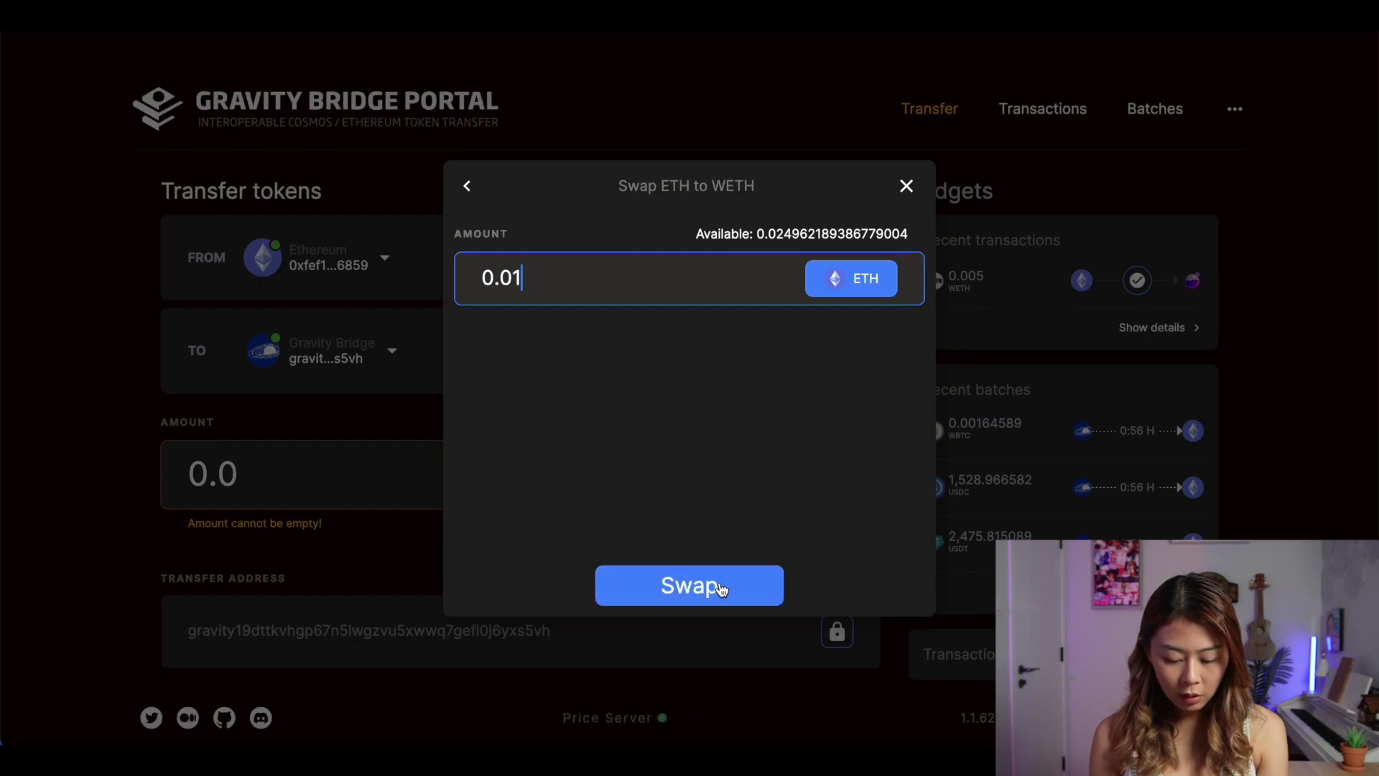
{"action": "left_click", "coordinate": [719, 589]}
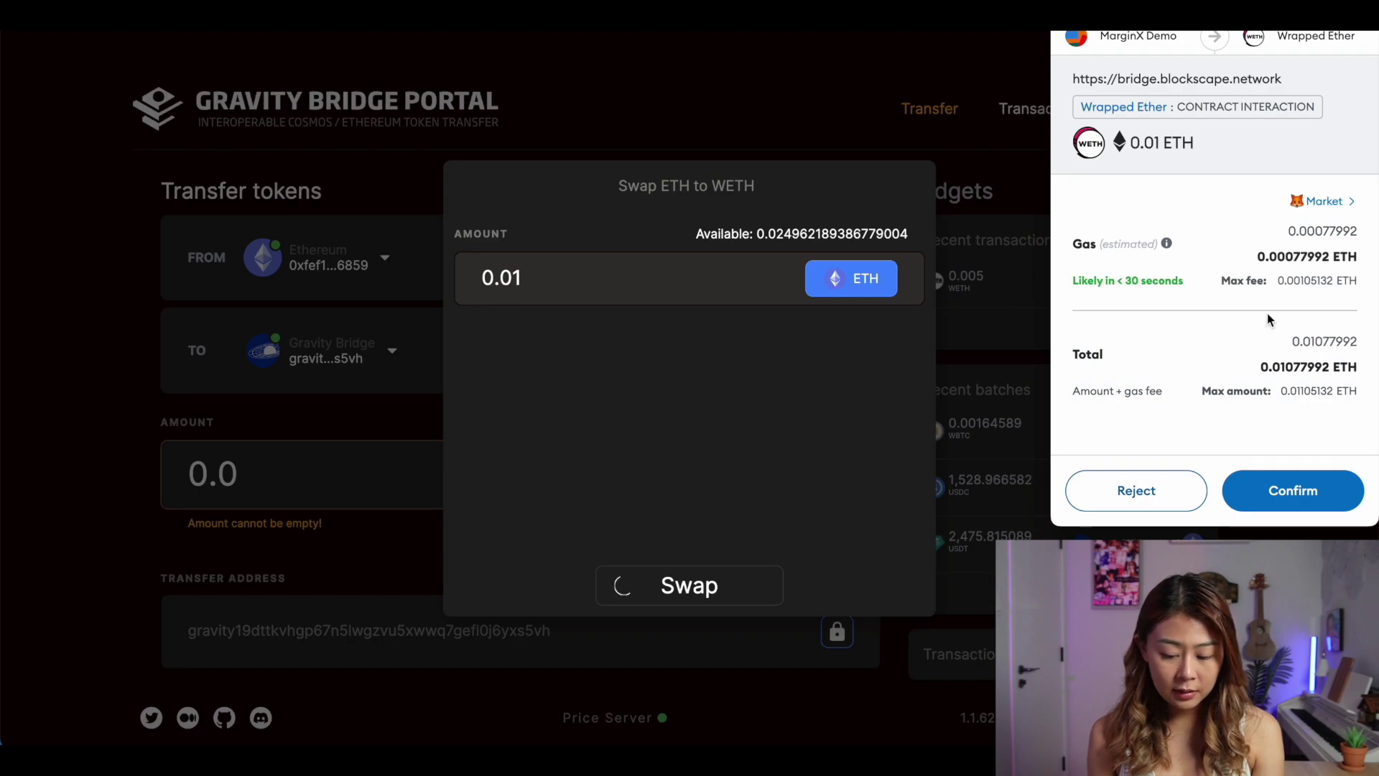
{"action": "left_click", "coordinate": [1300, 496]}
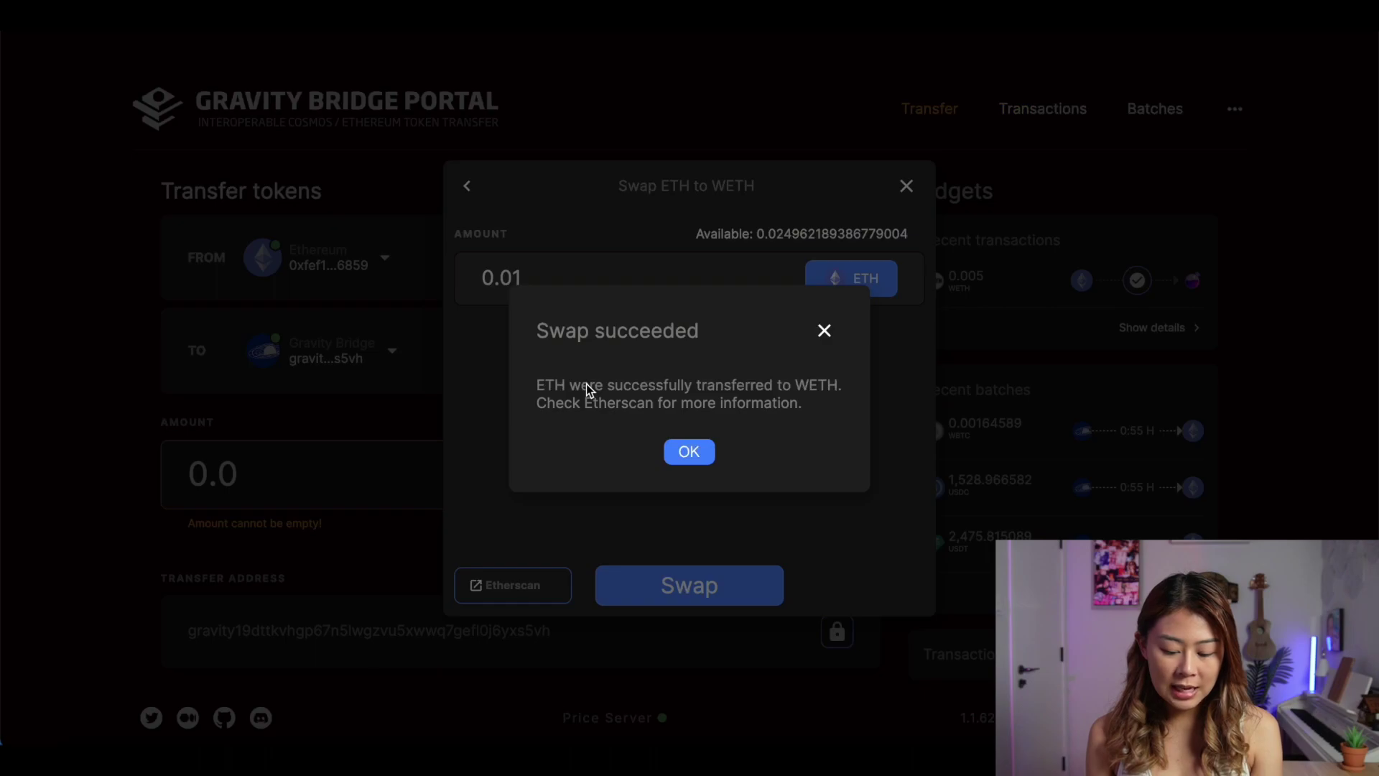
{"action": "left_click", "coordinate": [696, 461]}
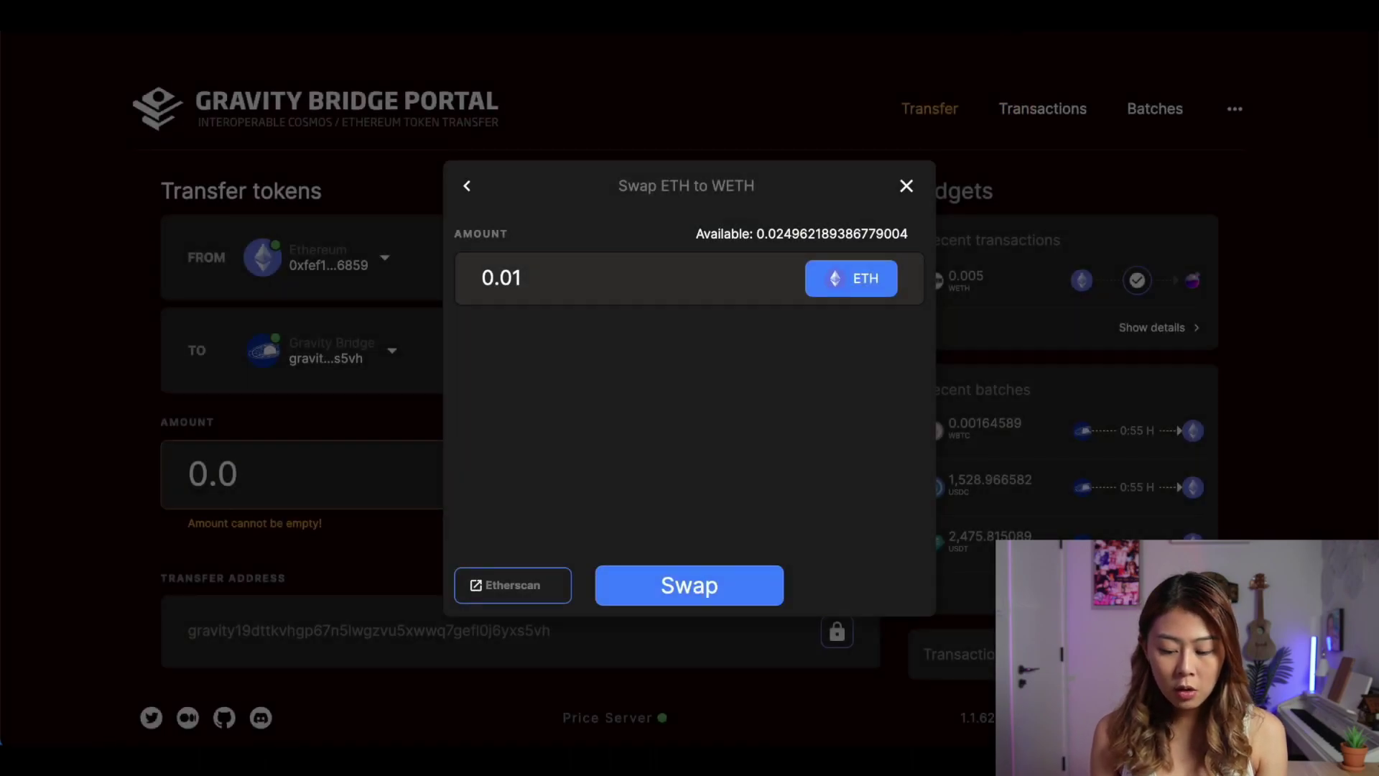
Check MetaMask's token balances show 0.01 WETH and 0.0142 ETH, then close the wallet
{"action": "key", "text": "alt+shift+m"}
{"action": "left_click", "coordinate": [747, 299]}
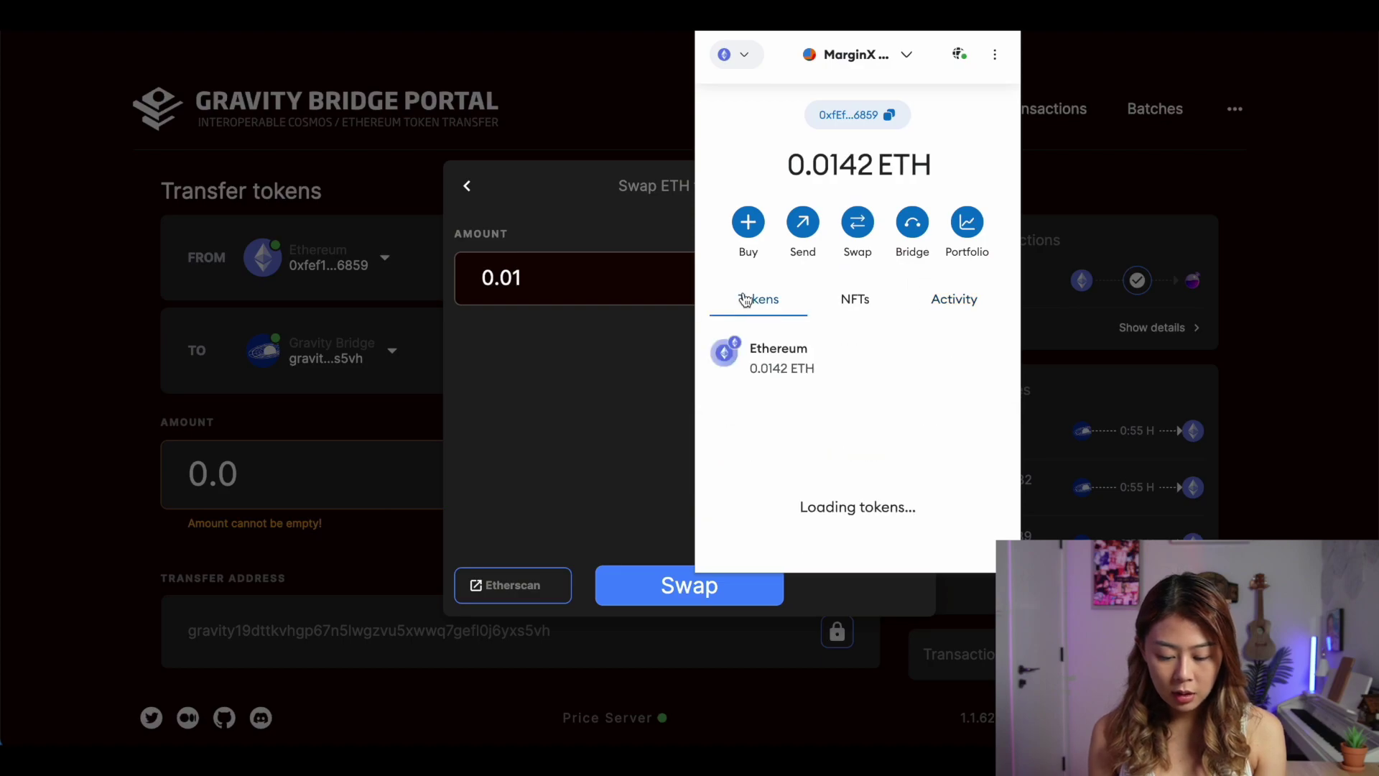
{"action": "scroll", "coordinate": [877, 436], "scroll_direction": "down", "scroll_amount": 2}
{"action": "scroll", "coordinate": [877, 436], "scroll_direction": "down", "scroll_amount": 1}
{"action": "scroll", "coordinate": [877, 436], "scroll_direction": "up", "scroll_amount": 1}
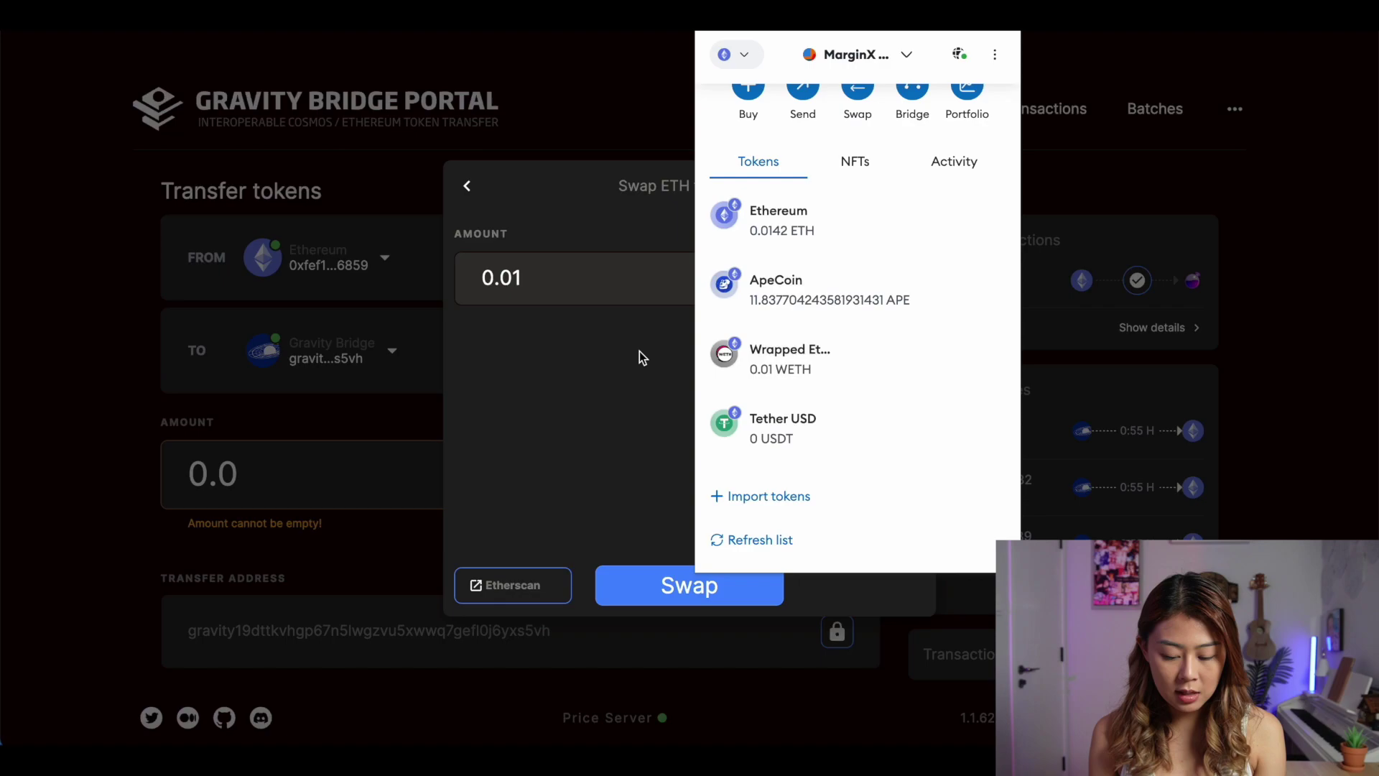
{"action": "left_click", "coordinate": [546, 392]}
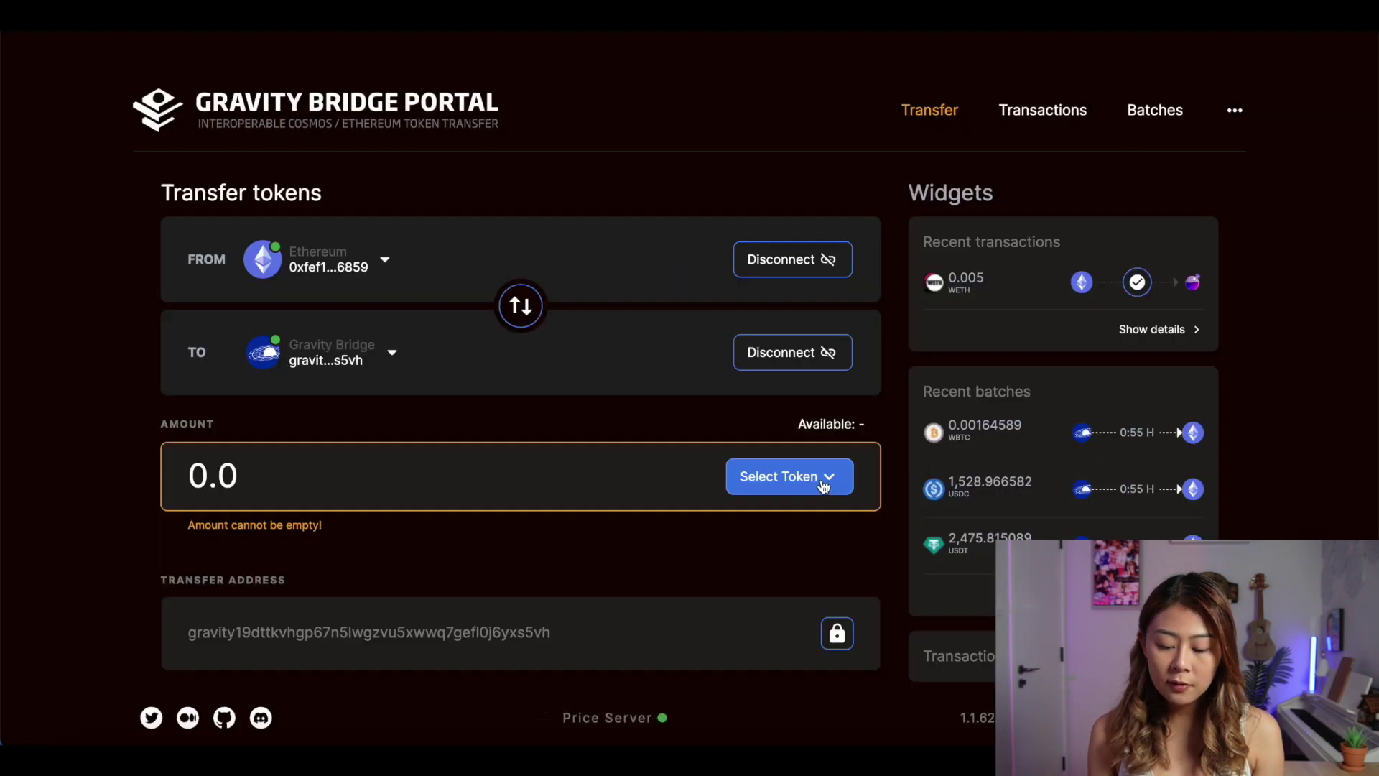
Set the transfer token to WETH with an amount of 0.01
{"action": "left_click", "coordinate": [816, 486]}
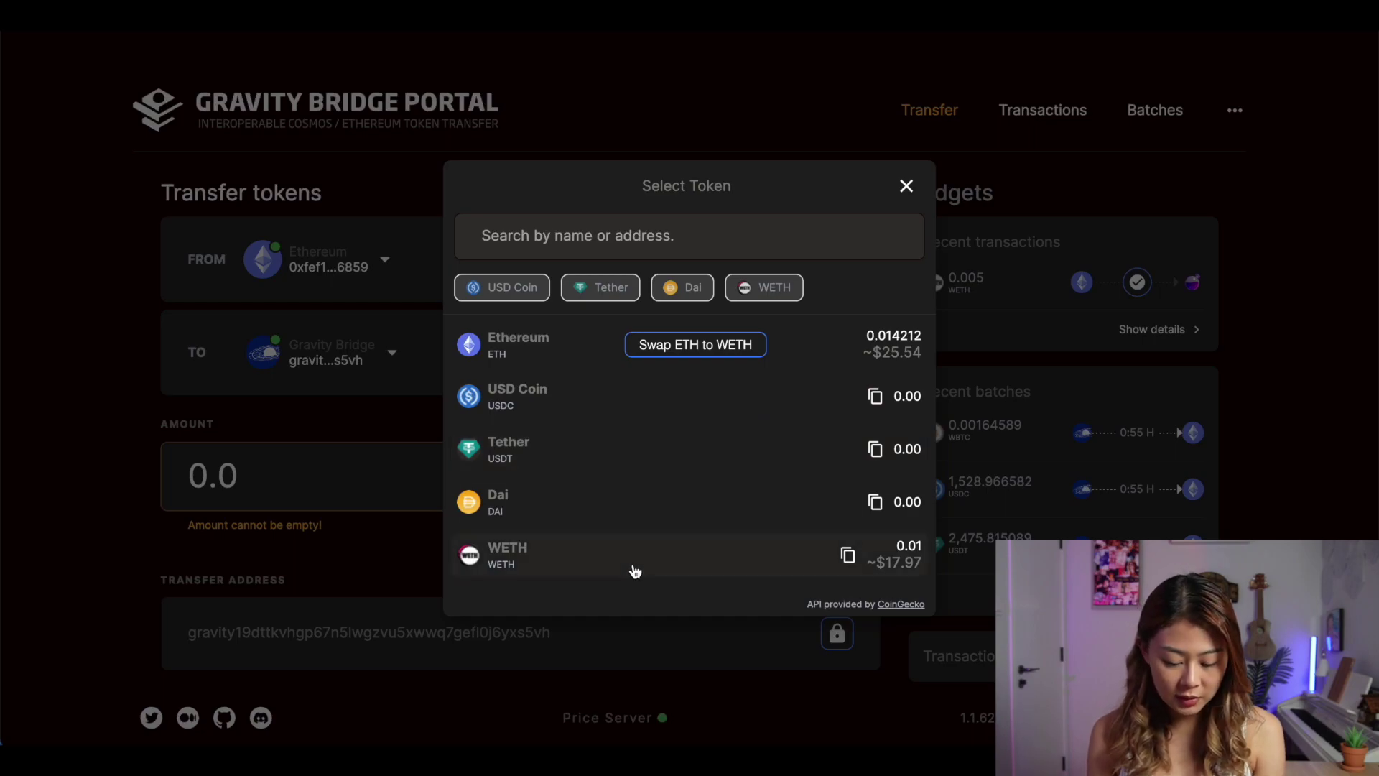
{"action": "left_click", "coordinate": [633, 571]}
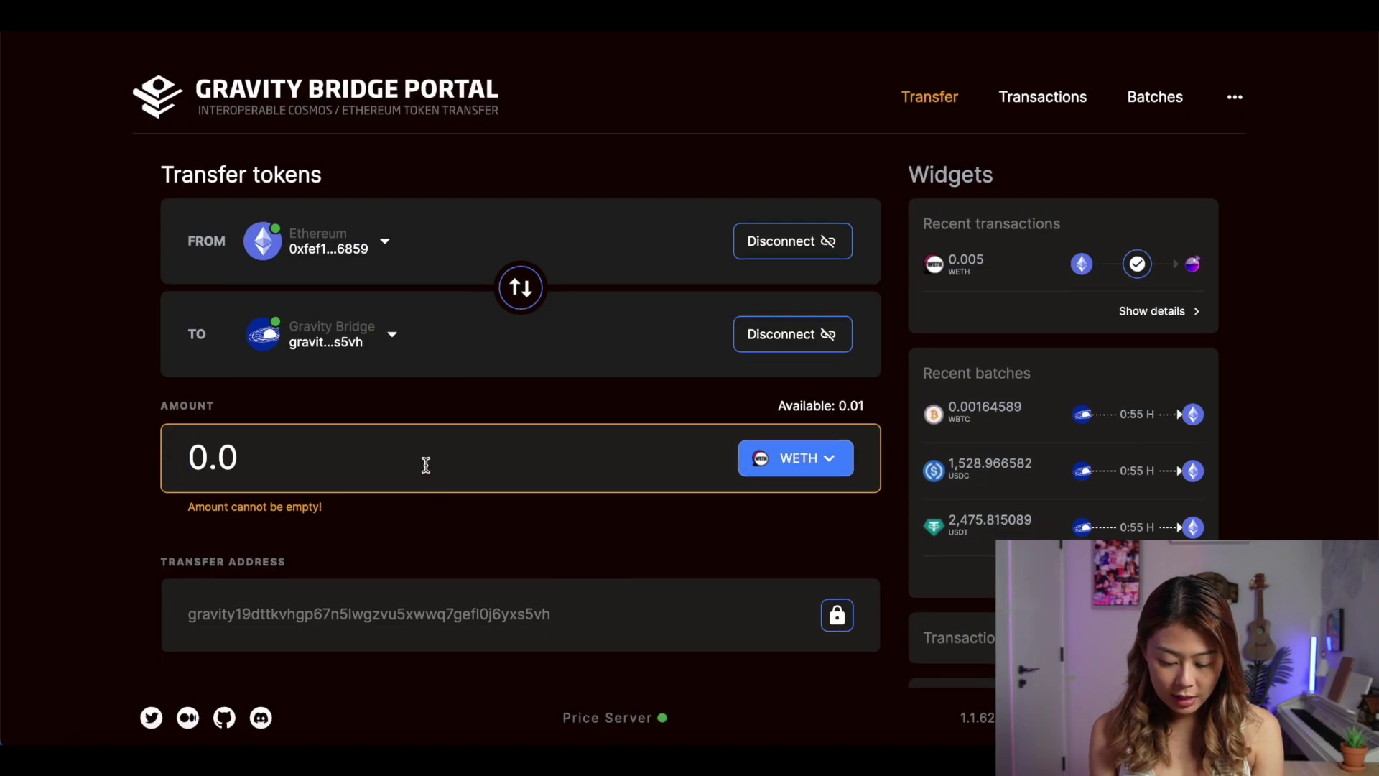
{"action": "left_click", "coordinate": [426, 465]}
{"action": "type", "text": "0.01"}
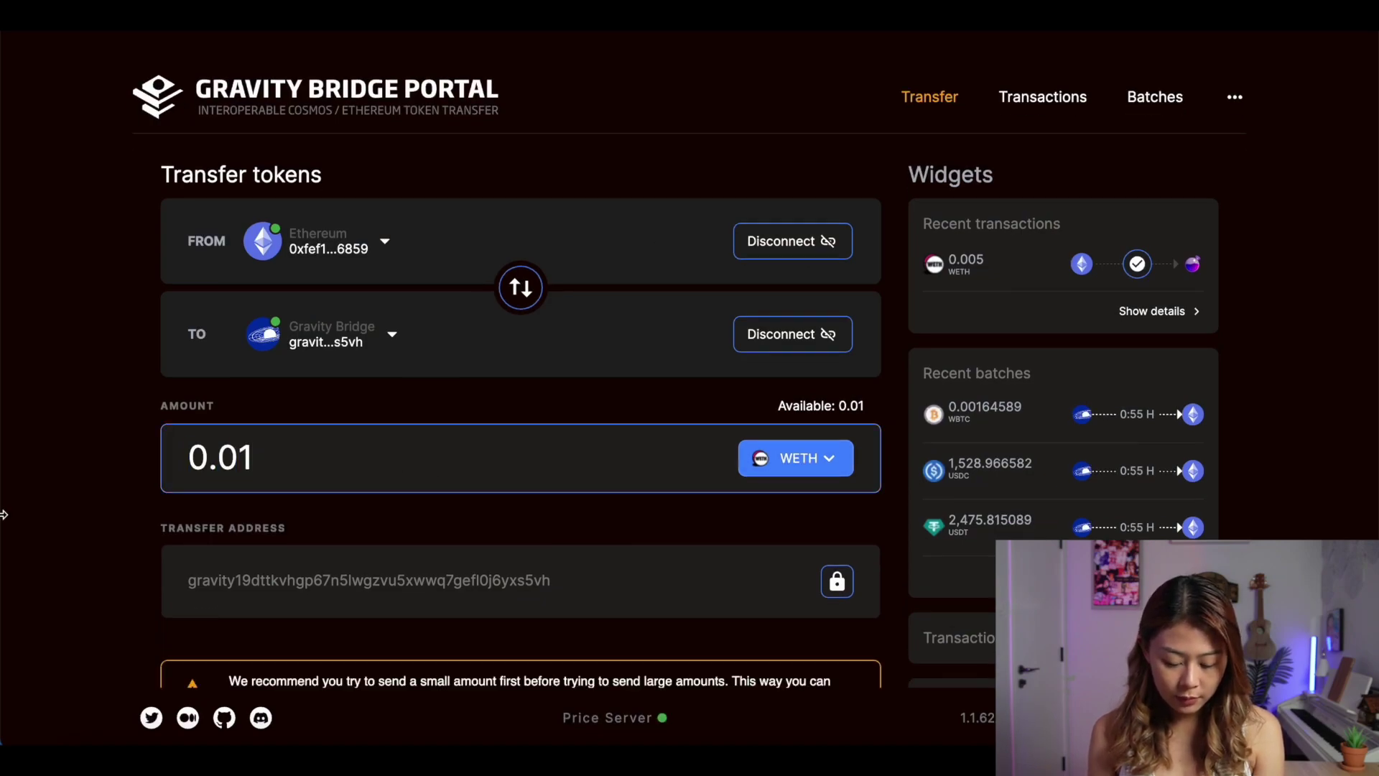
{"action": "left_click", "coordinate": [3, 514]}
{"action": "scroll", "coordinate": [146, 563], "scroll_direction": "down", "scroll_amount": 3}
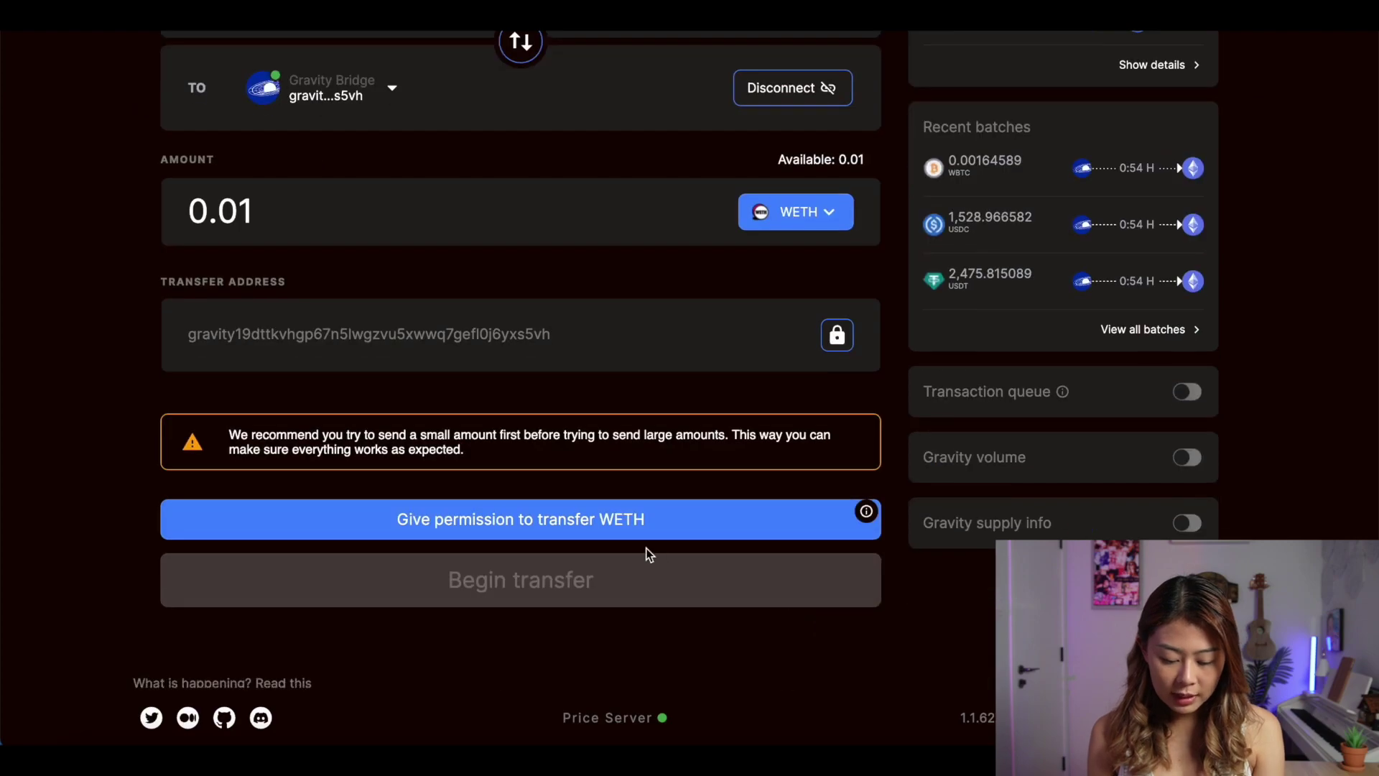
Grant WETH transfer permission by approving a 0.01 WETH spending cap in MetaMask
{"action": "left_click", "coordinate": [554, 524]}
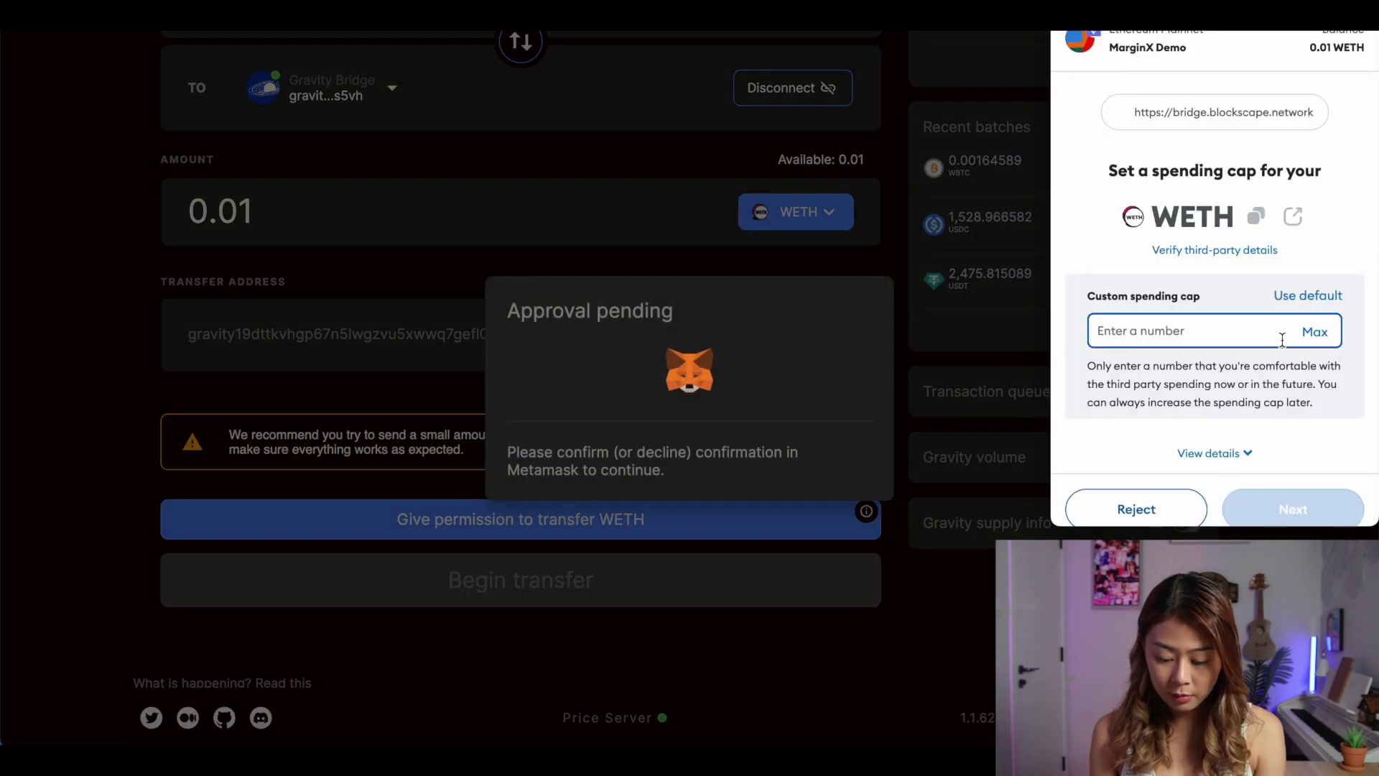
{"action": "left_click", "coordinate": [1316, 343]}
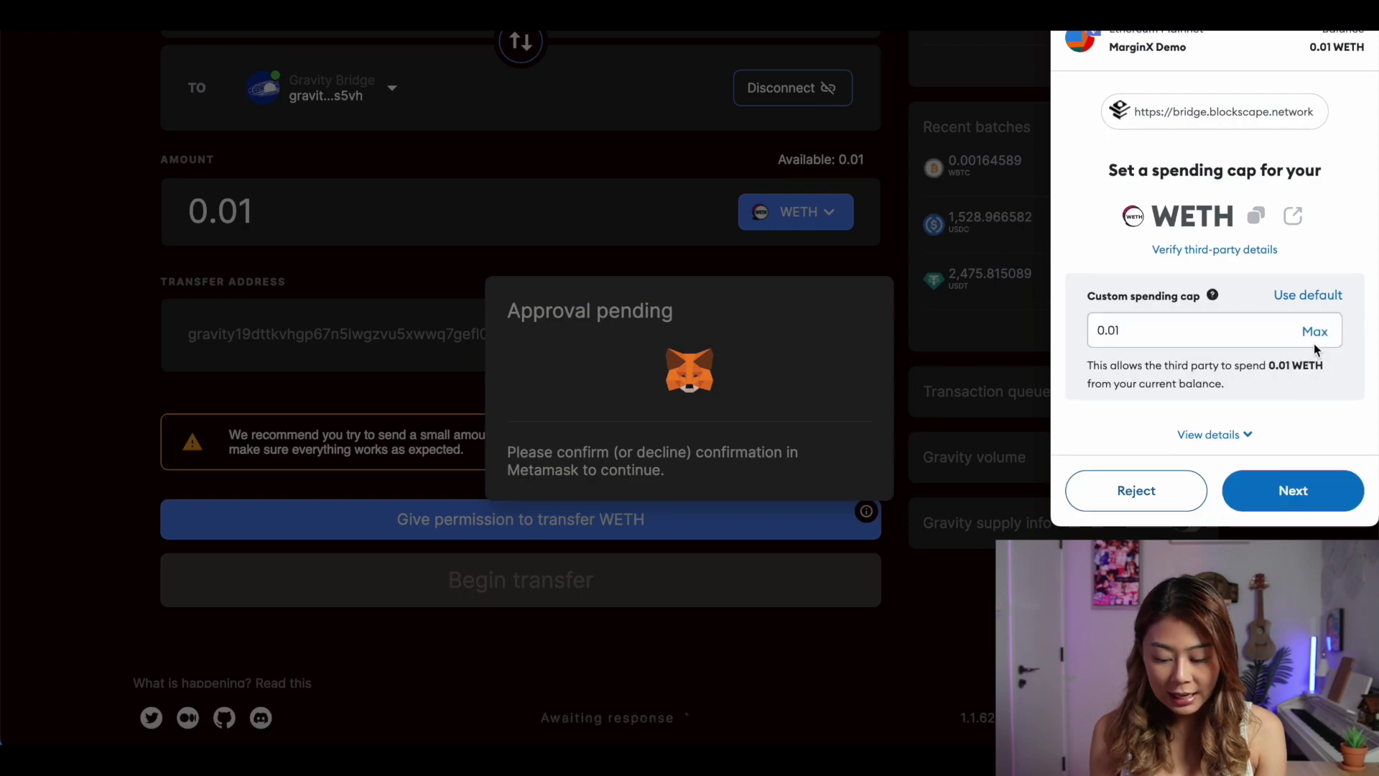
{"action": "left_click", "coordinate": [1281, 490]}
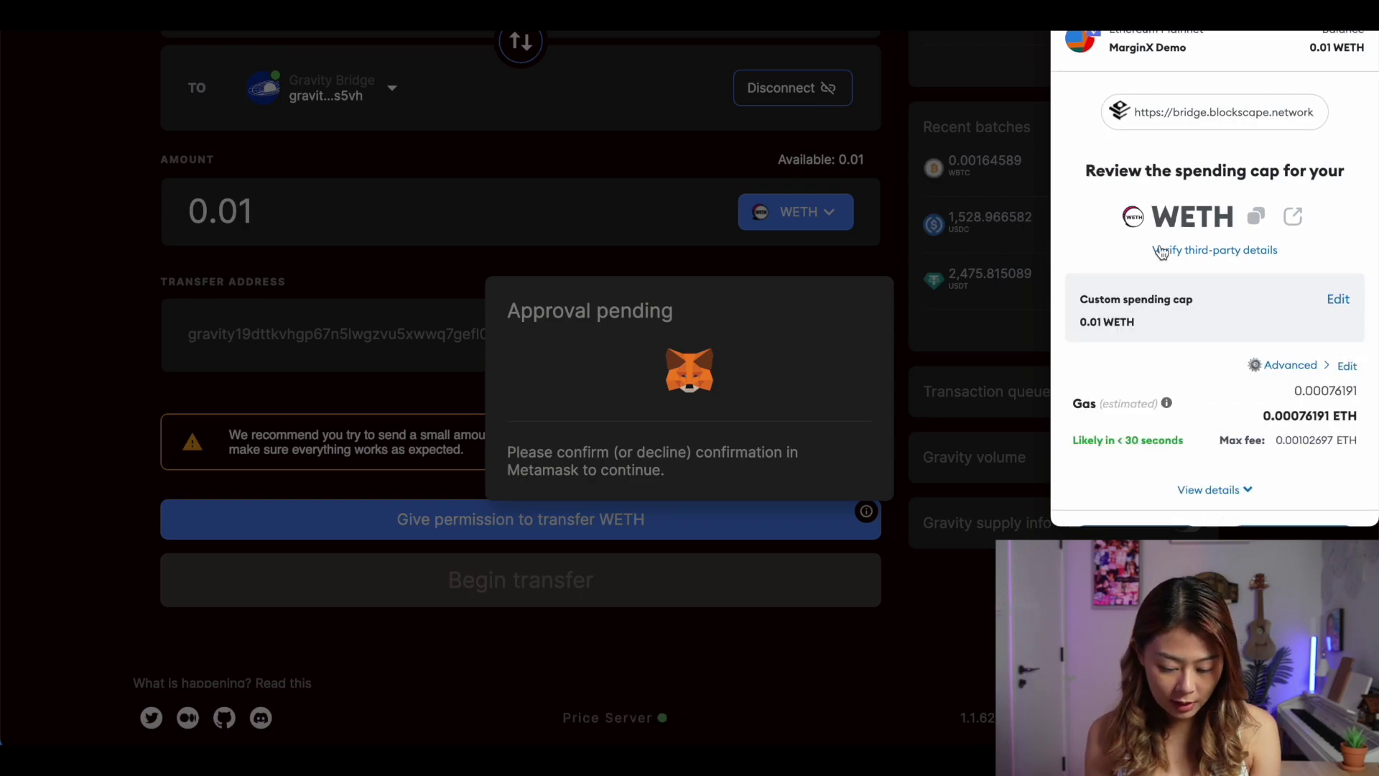
{"action": "scroll", "coordinate": [1220, 359], "scroll_direction": "down", "scroll_amount": 1}
{"action": "left_click", "coordinate": [1301, 501]}
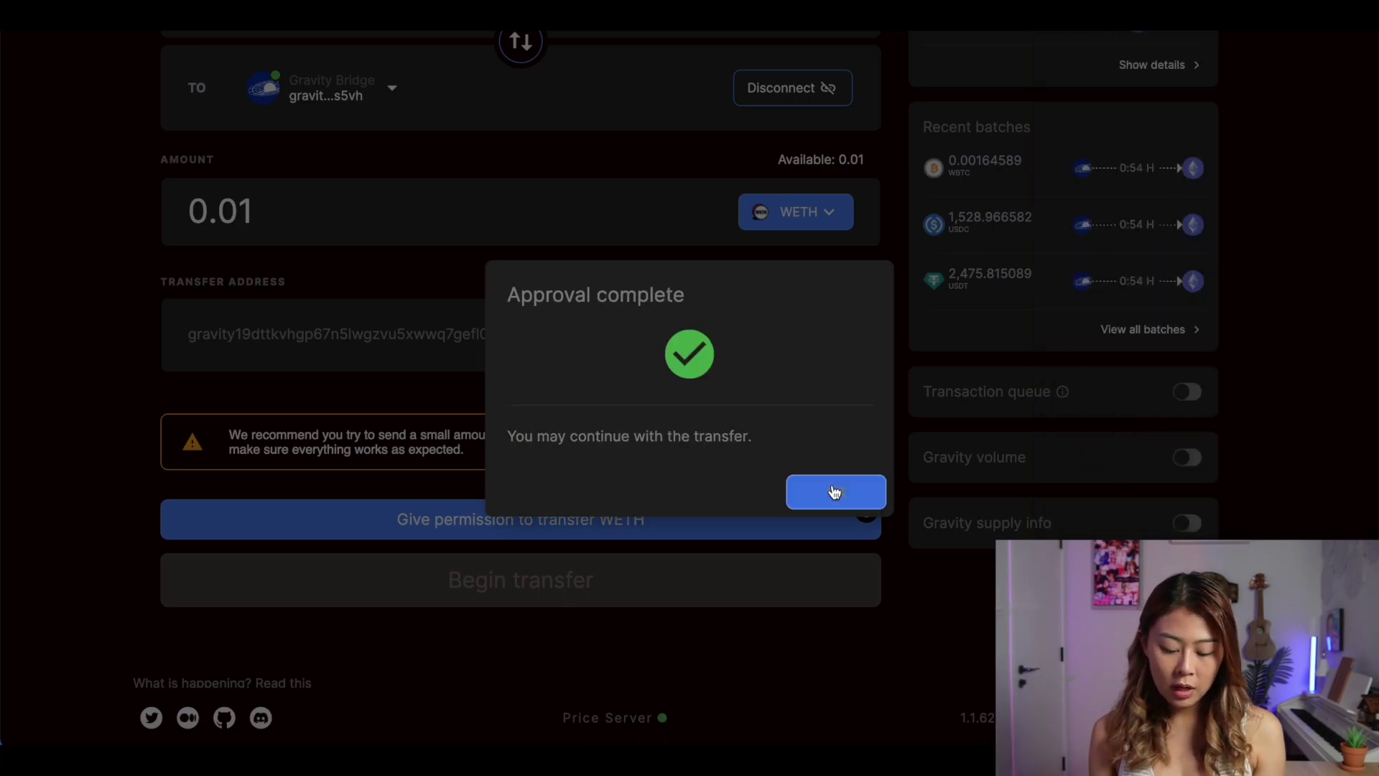
{"action": "left_click", "coordinate": [834, 492]}
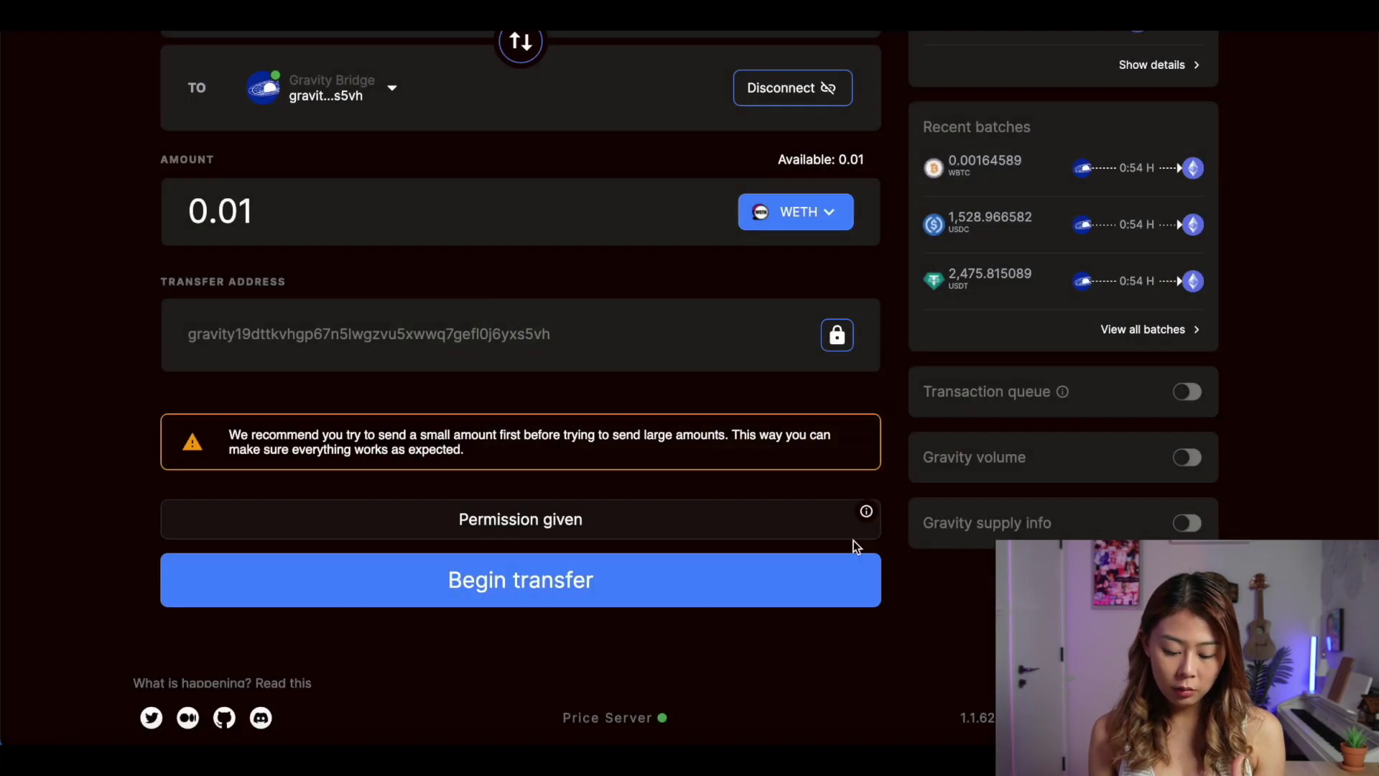
Begin and approve the 0.01 WETH transfer, then check it in the transaction history
{"action": "left_click", "coordinate": [666, 579]}
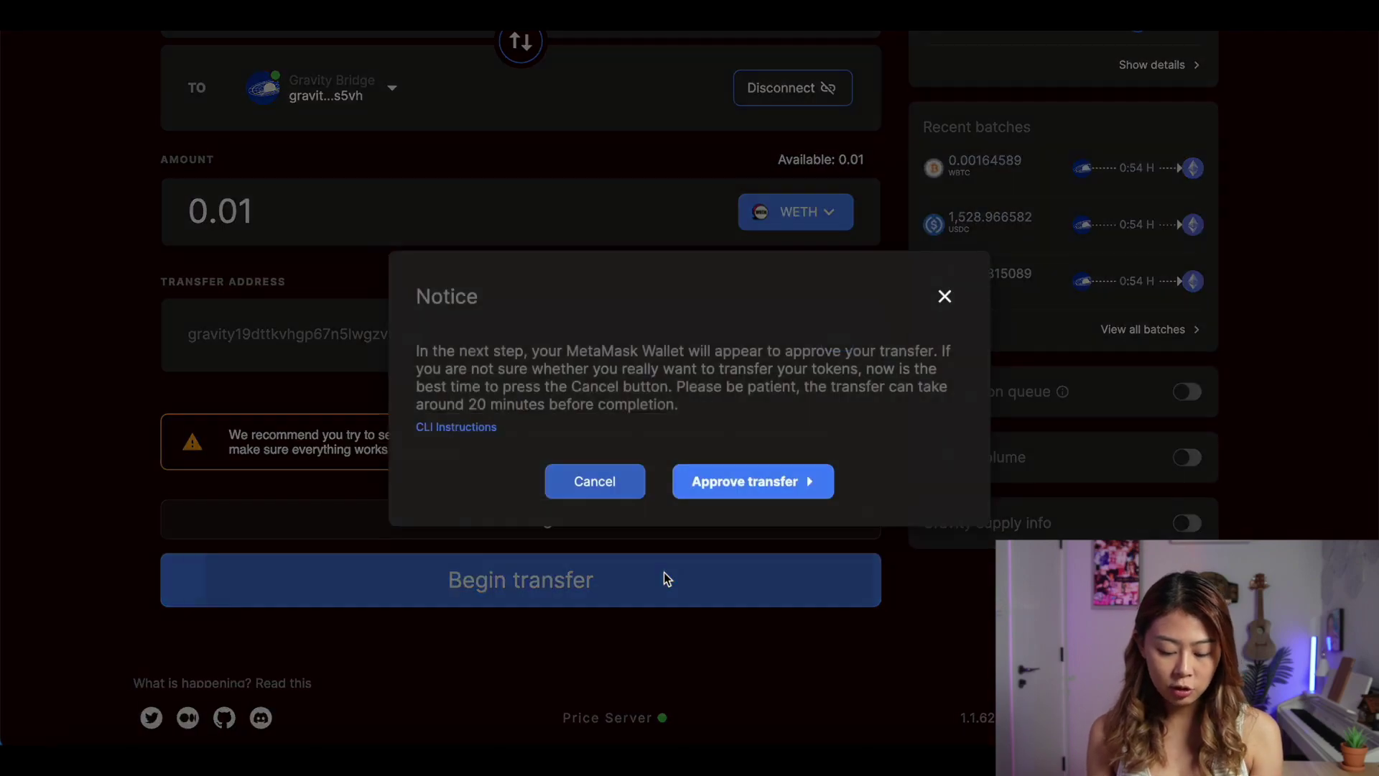
{"action": "left_click", "coordinate": [727, 485]}
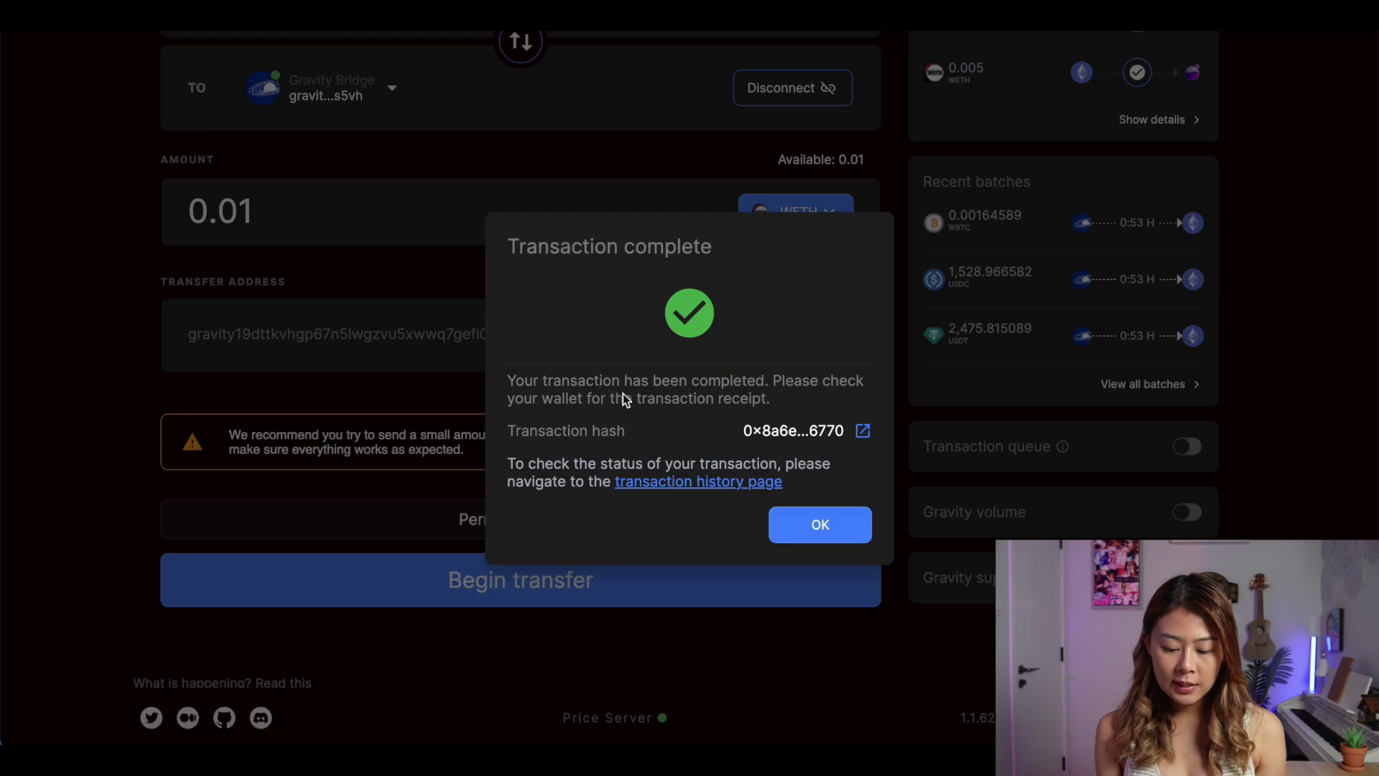
{"action": "left_click", "coordinate": [816, 524]}
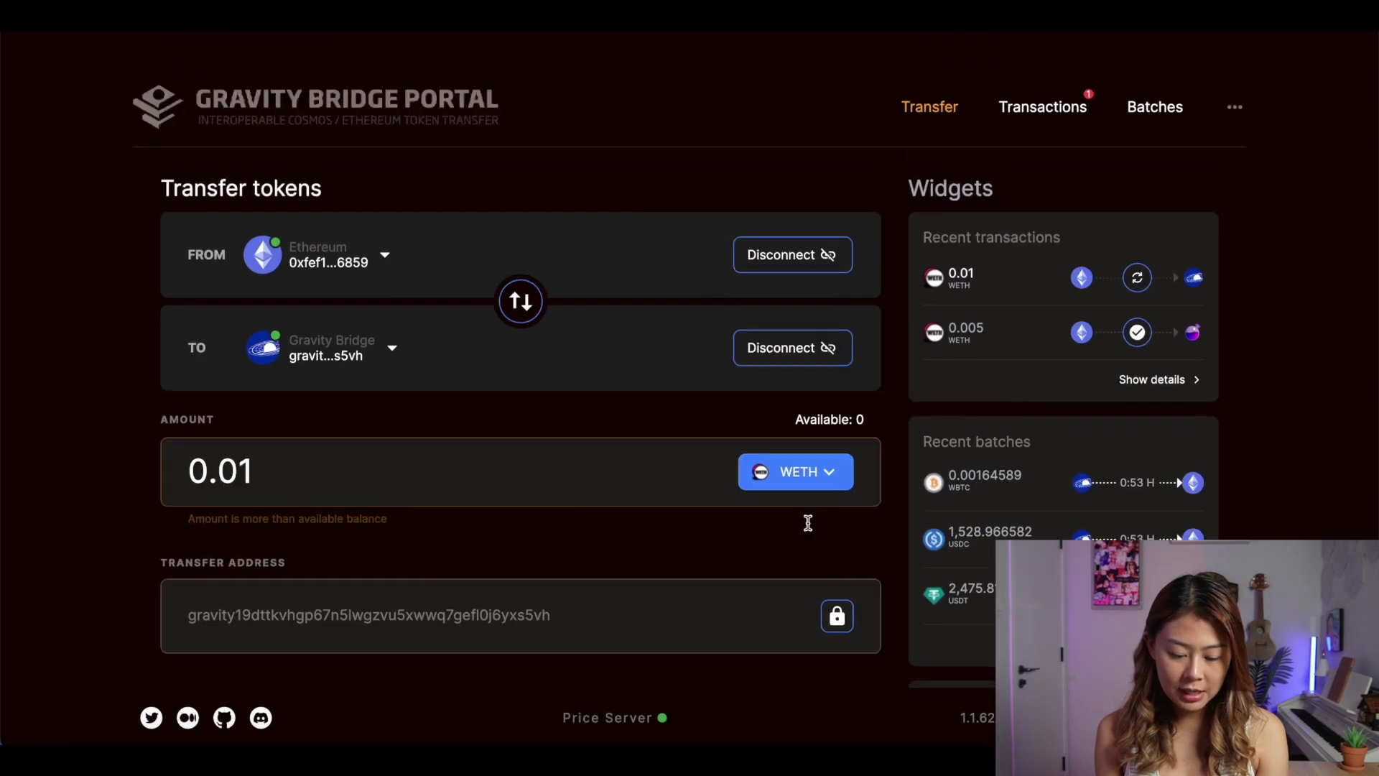
{"action": "left_click", "coordinate": [1046, 108]}
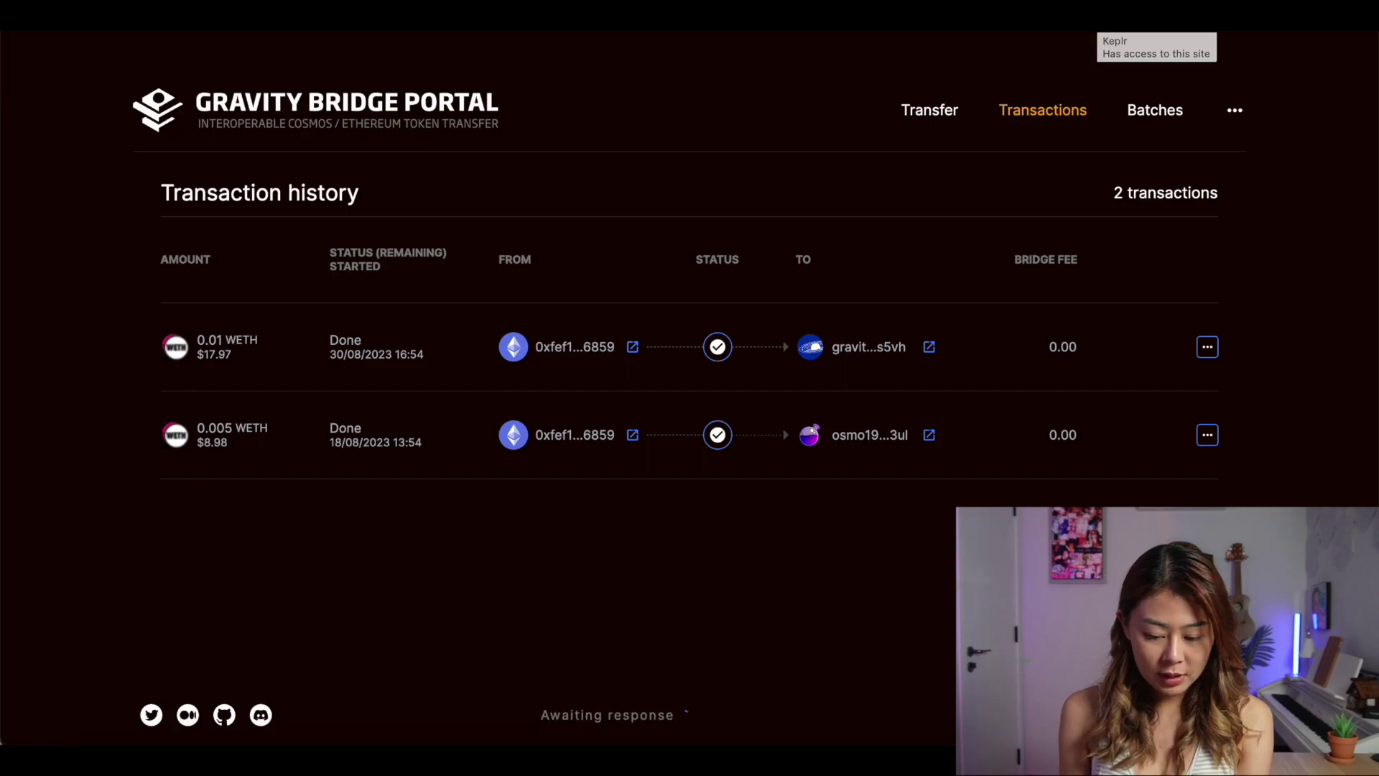
Check in Keplr that 0.010000 WETH has arrived on Gravity Bridge
{"action": "left_click", "coordinate": [1102, 21]}
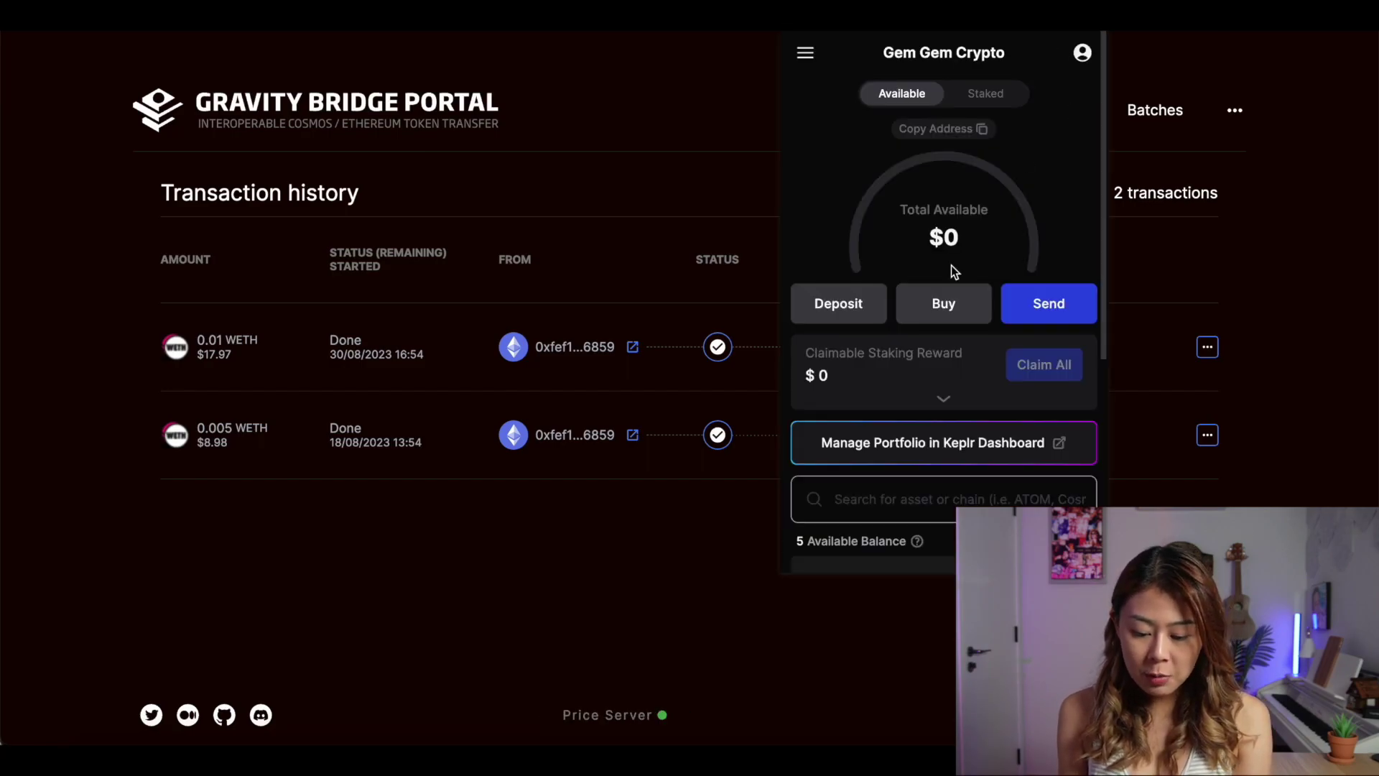
{"action": "scroll", "coordinate": [951, 265], "scroll_direction": "down", "scroll_amount": 3}
{"action": "scroll", "coordinate": [954, 272], "scroll_direction": "down", "scroll_amount": 1}
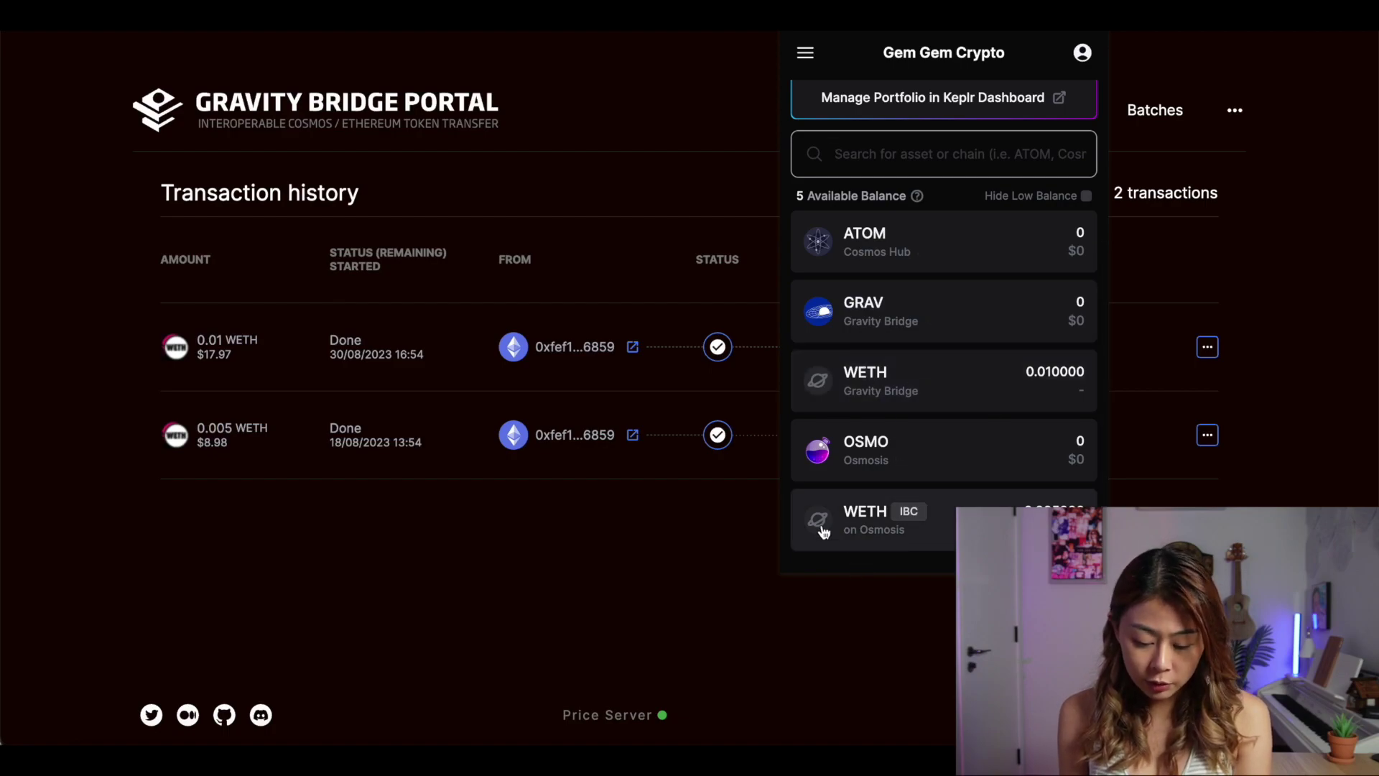
{"action": "scroll", "coordinate": [916, 519], "scroll_direction": "up", "scroll_amount": 1}
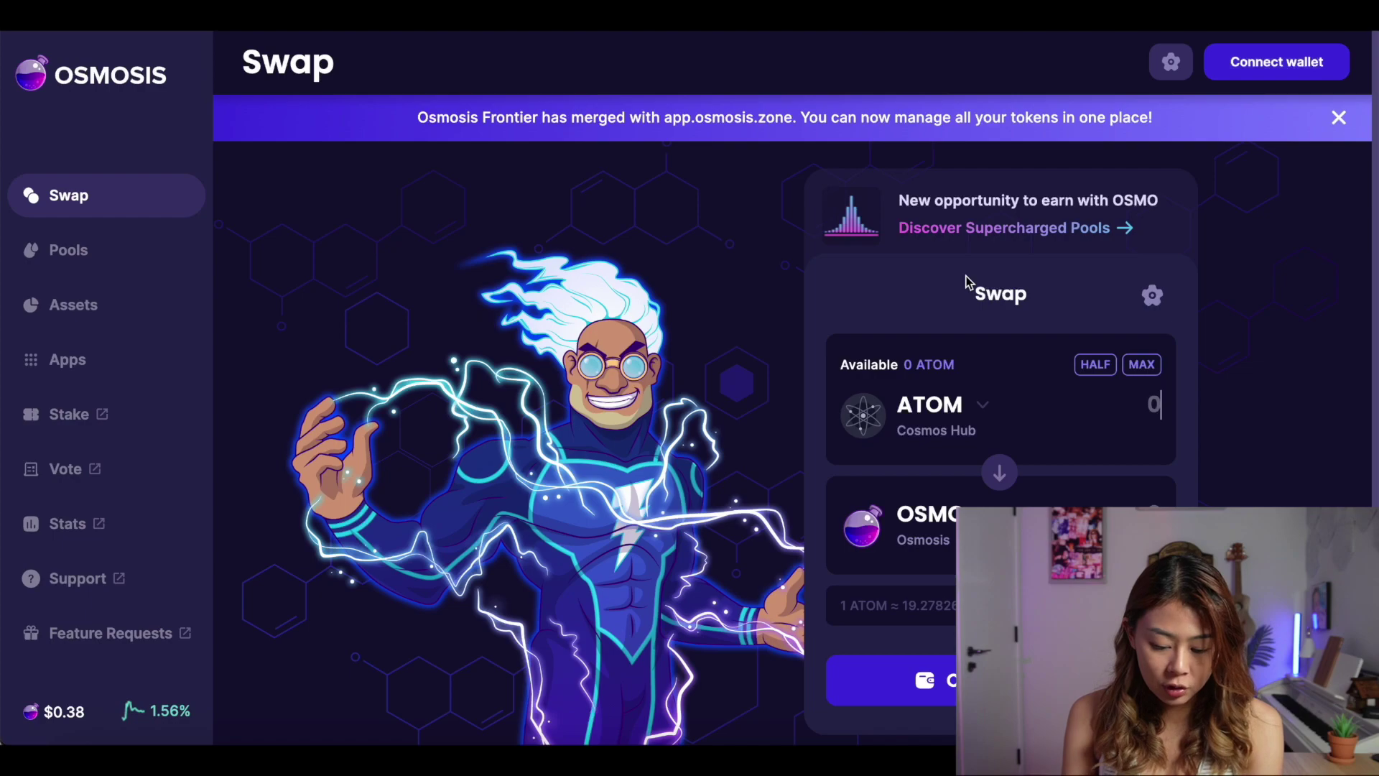
Connect Keplr to Osmosis, verify 2.496 ATOM and 0.01 WETH balances, and start sending the WETH
{"action": "left_click", "coordinate": [1272, 59]}
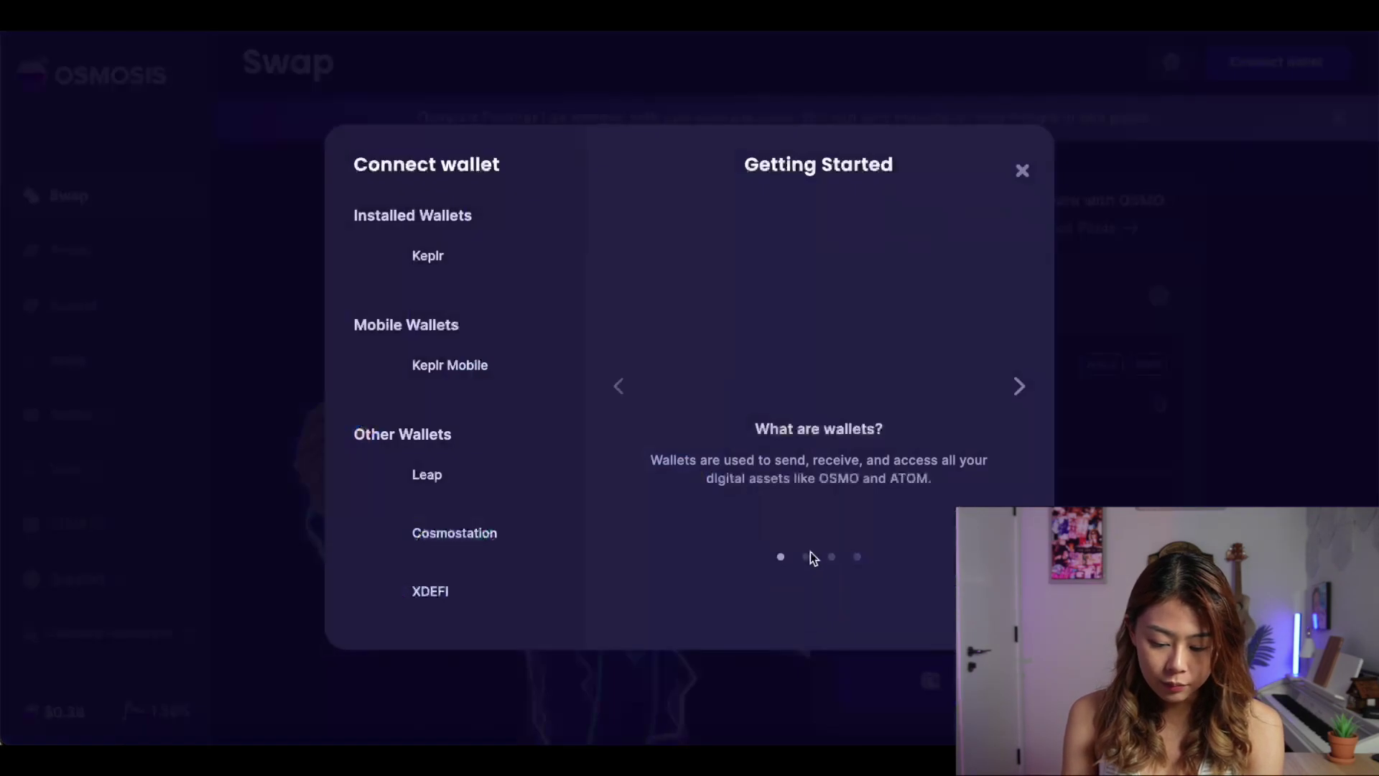
{"action": "left_click", "coordinate": [467, 255]}
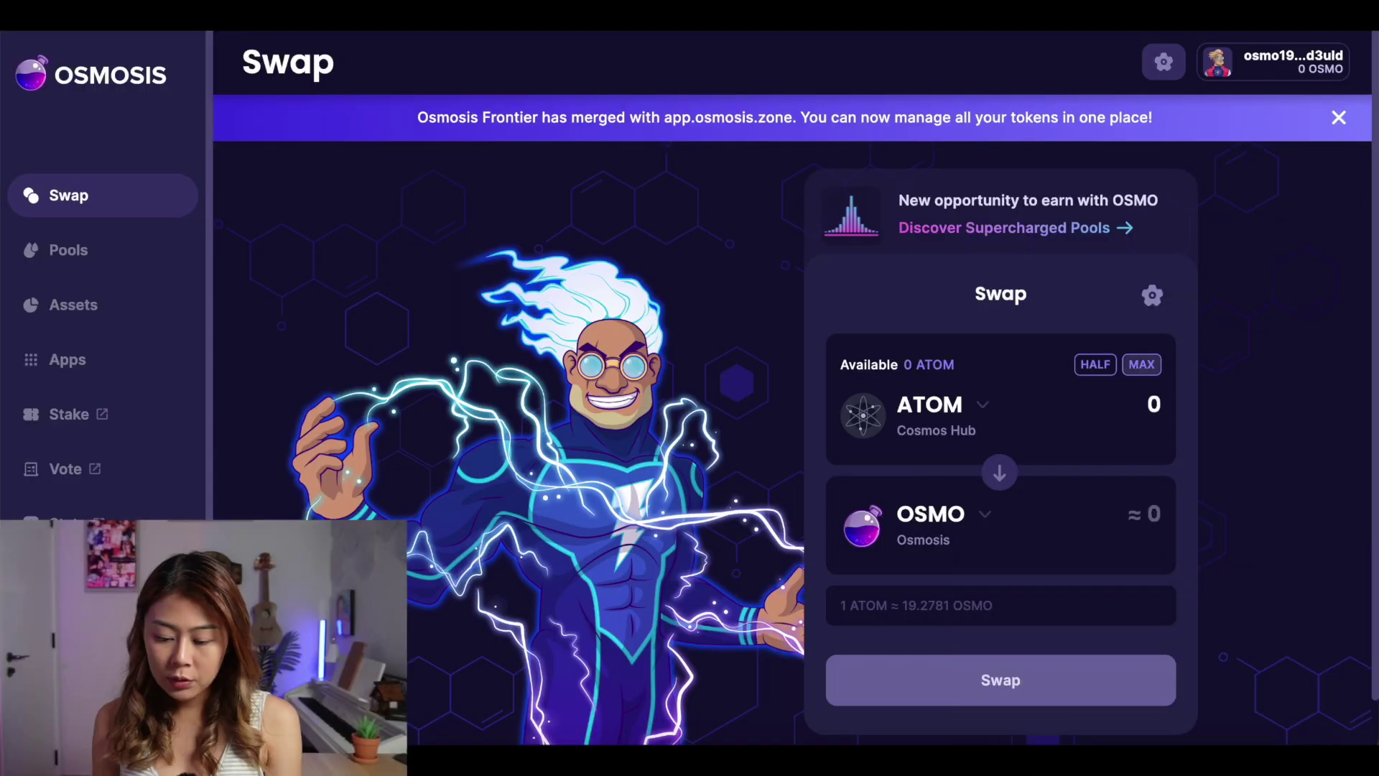
{"action": "left_click", "coordinate": [1102, 30]}
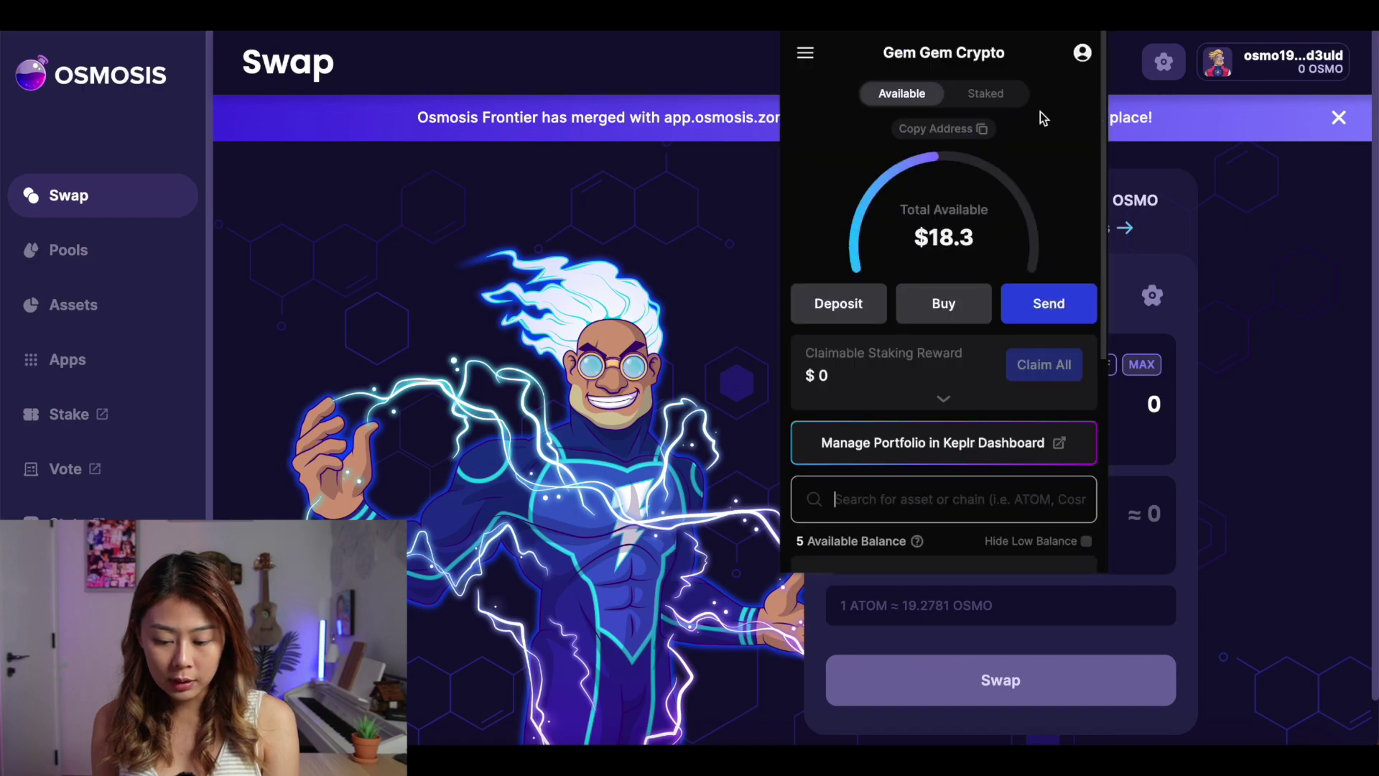
{"action": "scroll", "coordinate": [948, 317], "scroll_direction": "down", "scroll_amount": 5}
{"action": "scroll", "coordinate": [949, 317], "scroll_direction": "up", "scroll_amount": 1}
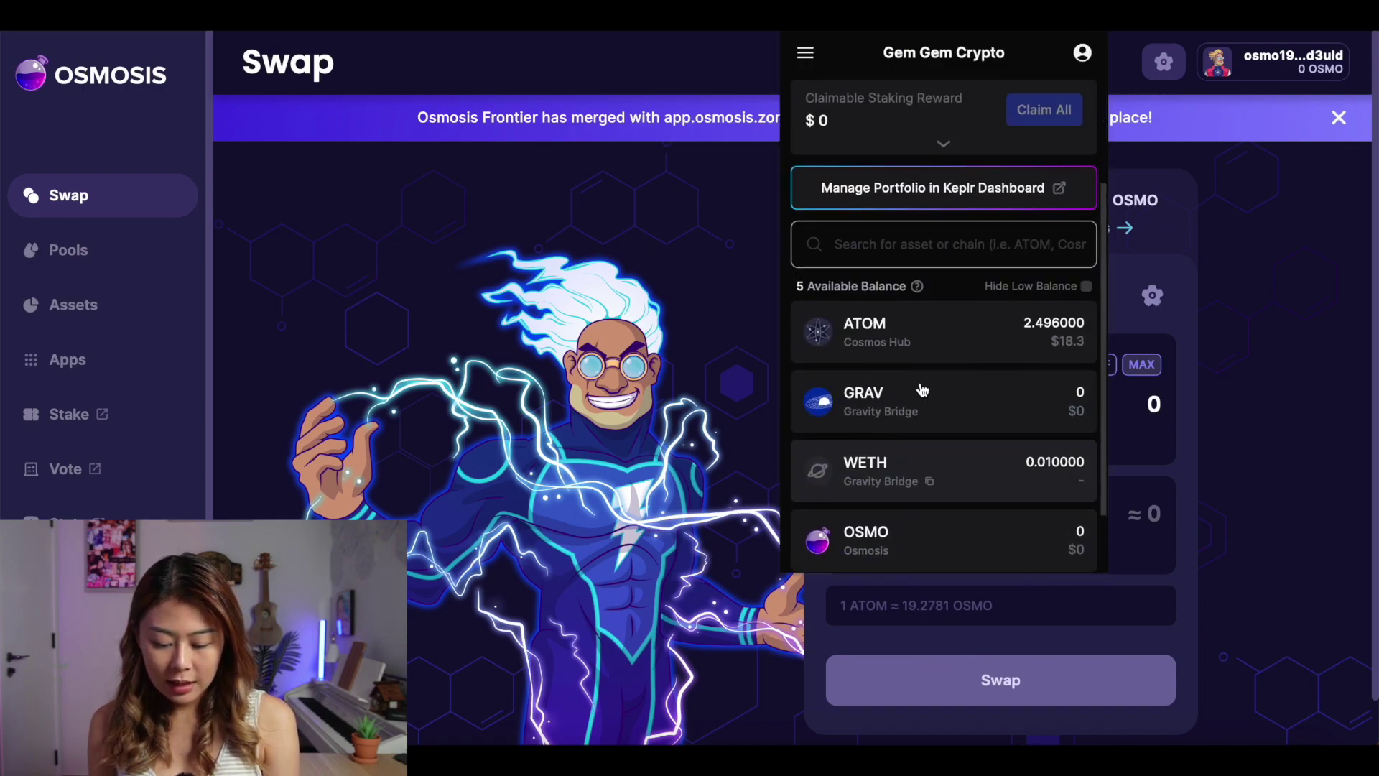
{"action": "scroll", "coordinate": [926, 388], "scroll_direction": "down", "scroll_amount": 1}
{"action": "scroll", "coordinate": [984, 435], "scroll_direction": "up", "scroll_amount": 1}
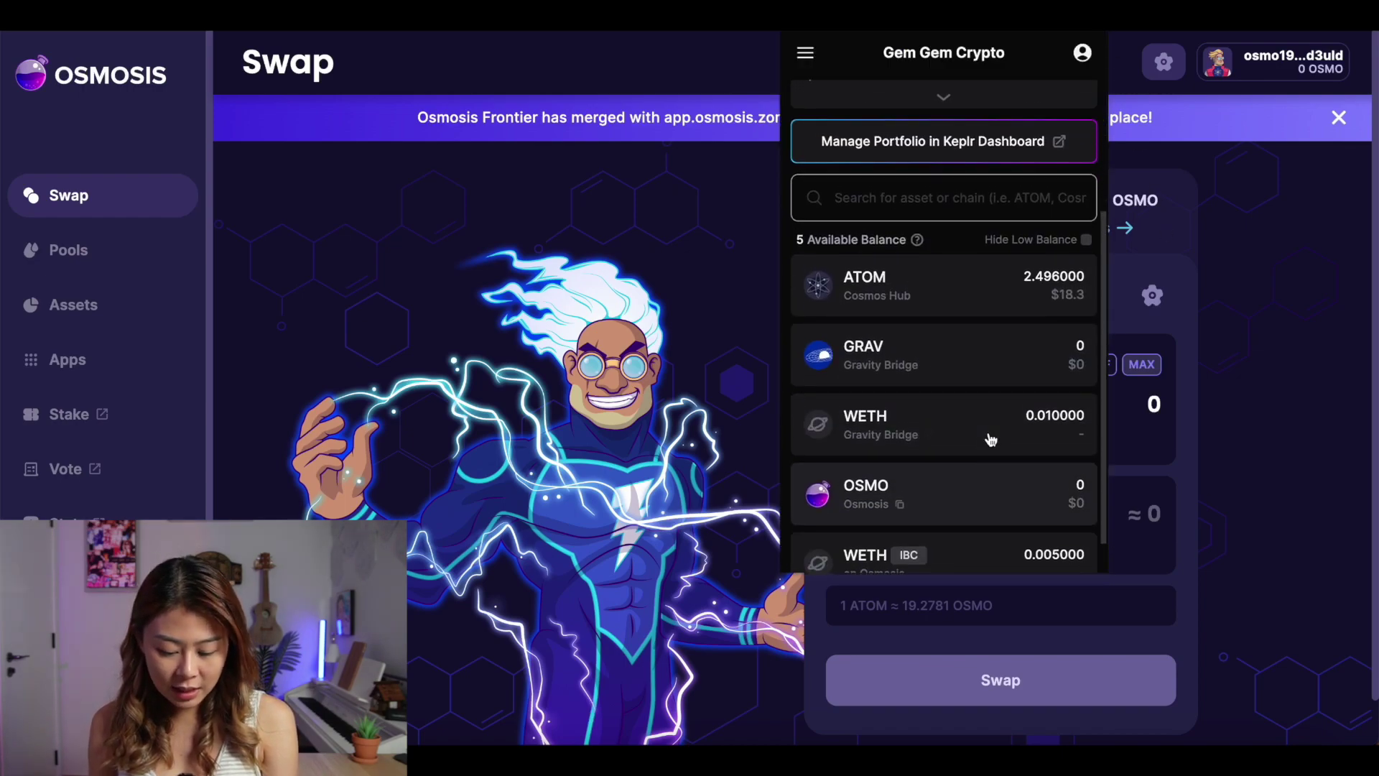
{"action": "scroll", "coordinate": [991, 440], "scroll_direction": "down", "scroll_amount": 1}
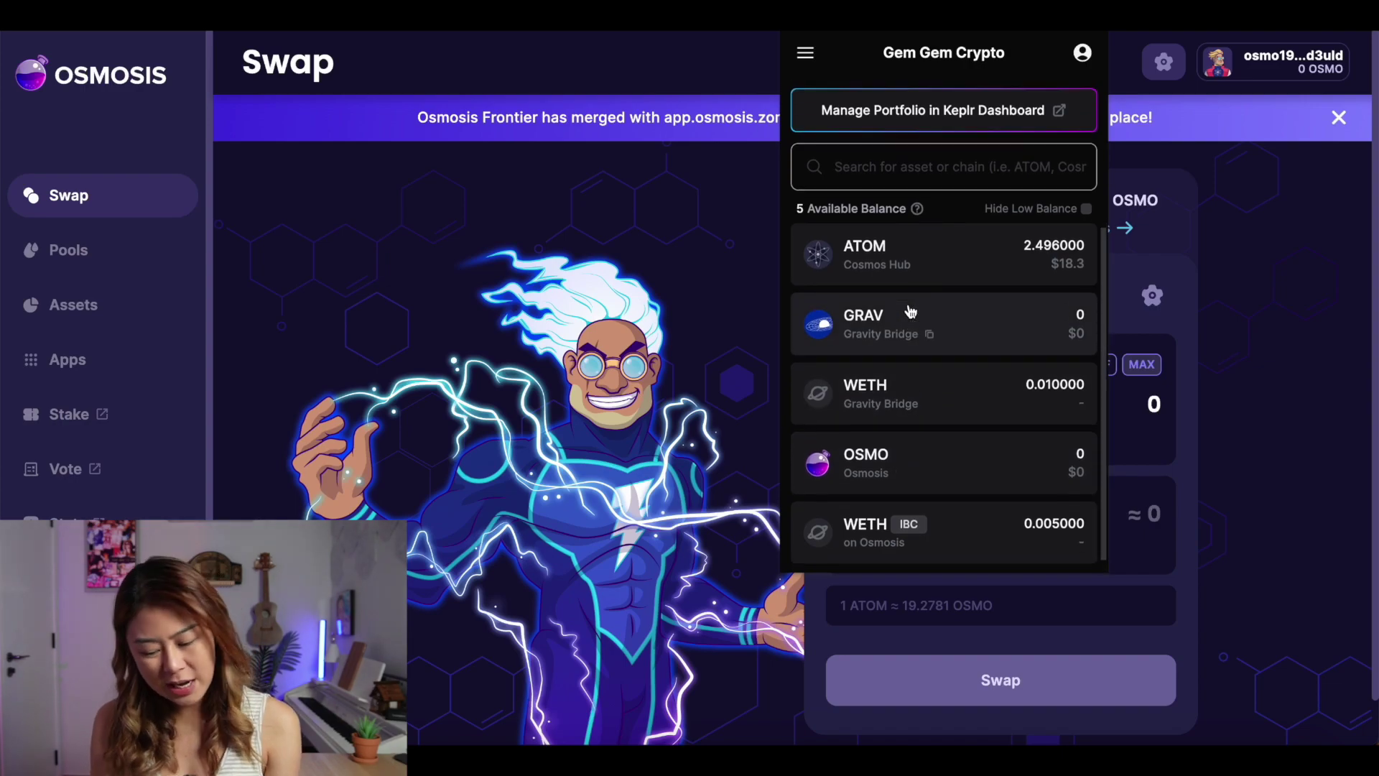
{"action": "left_click", "coordinate": [951, 413]}
IBC-send the full 0.009999 WETH from Gravity Bridge to Osmosis and confirm 0.014999 WETH on Osmosis
{"action": "left_click", "coordinate": [1024, 188]}
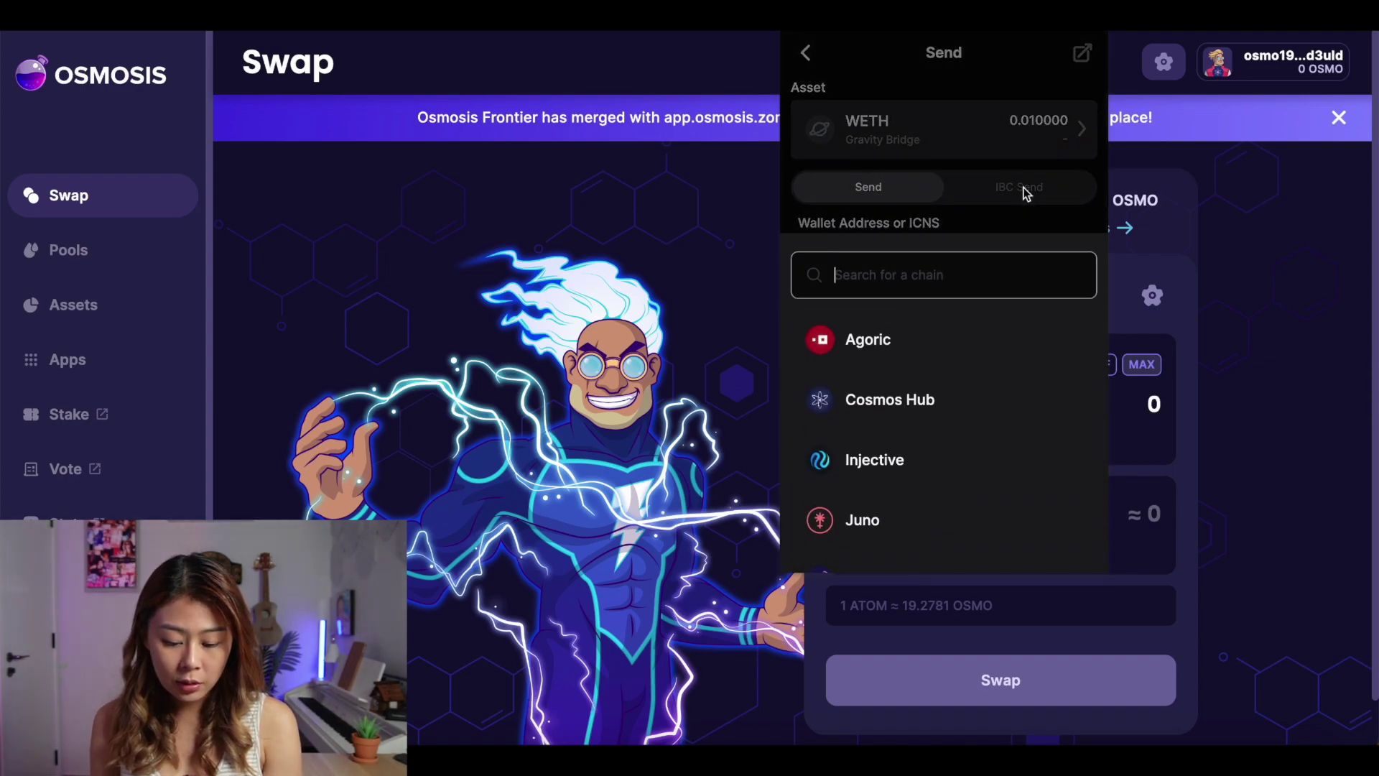
{"action": "left_click", "coordinate": [913, 529]}
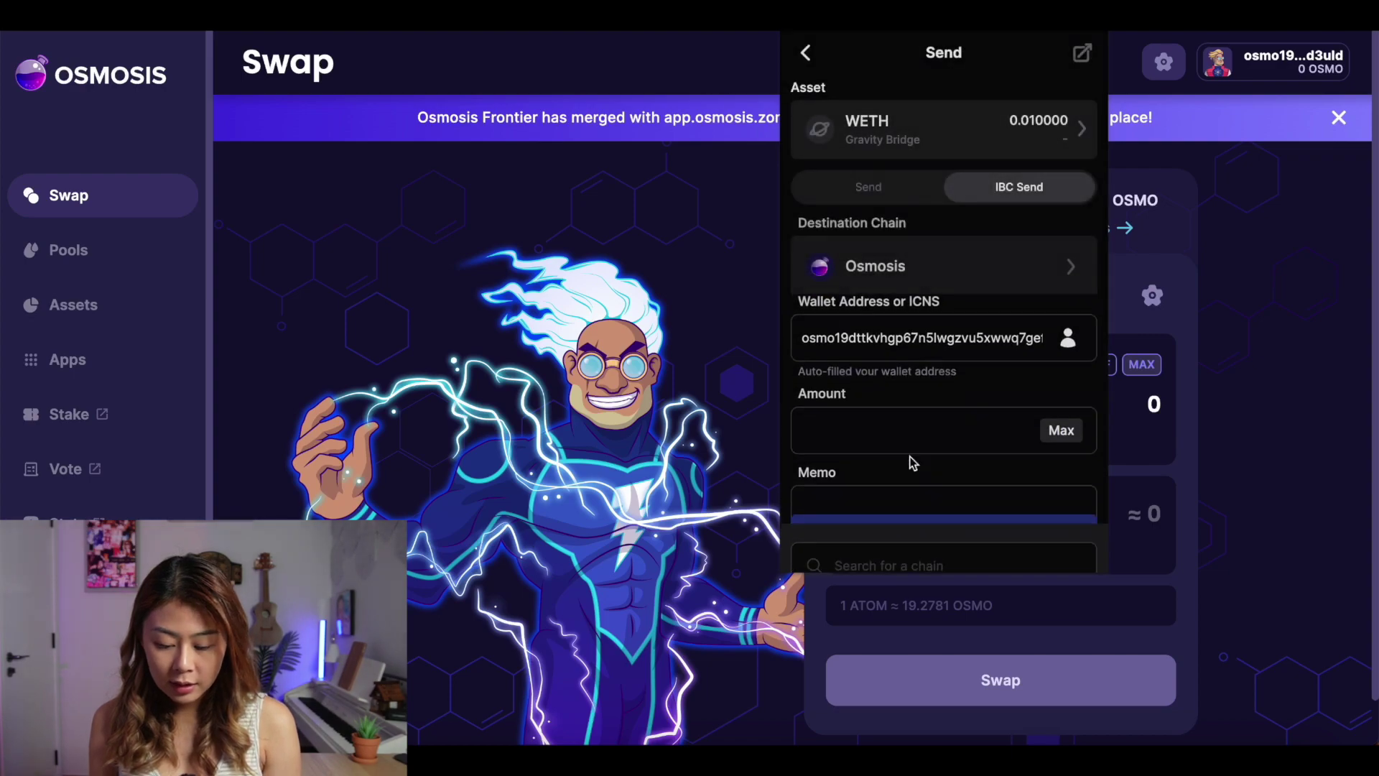
{"action": "left_click", "coordinate": [1061, 447]}
{"action": "scroll", "coordinate": [1055, 453], "scroll_direction": "down", "scroll_amount": 2}
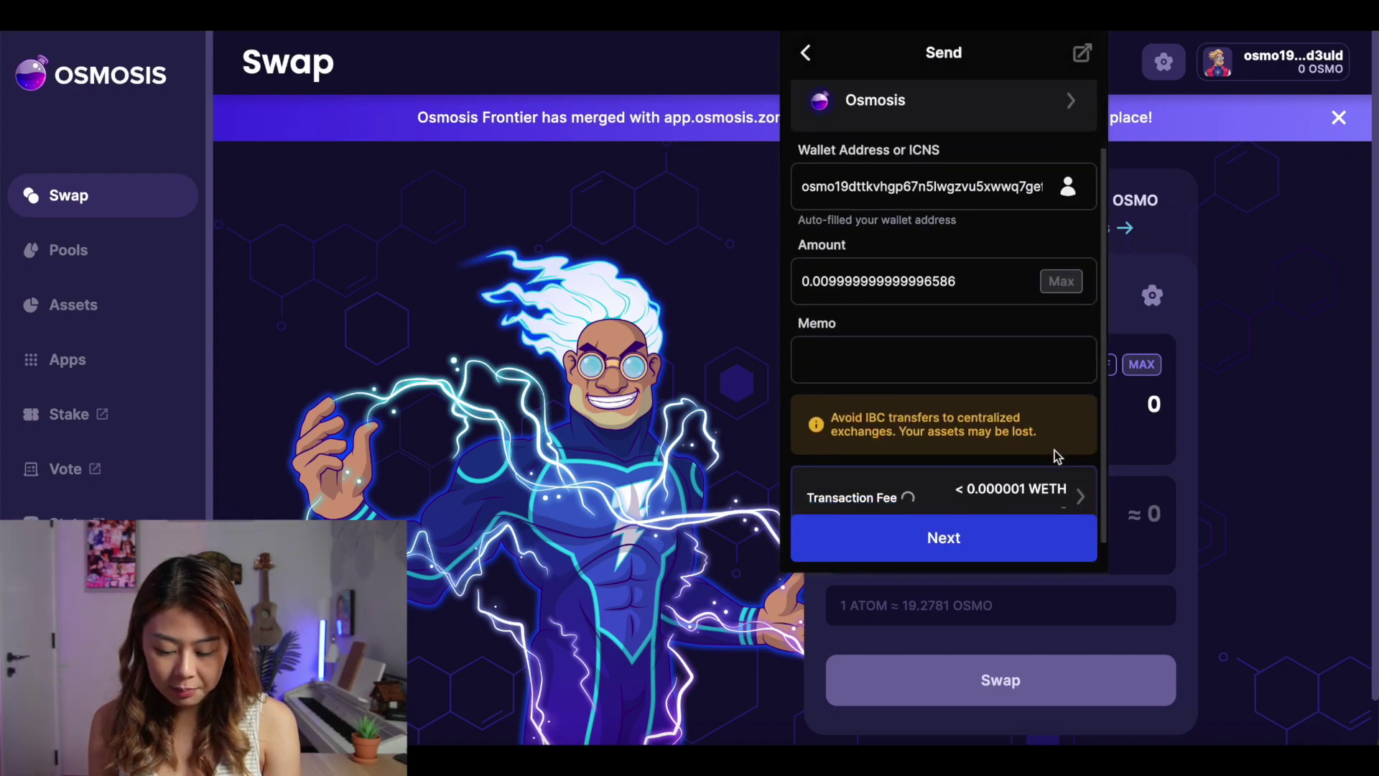
{"action": "left_click", "coordinate": [978, 555]}
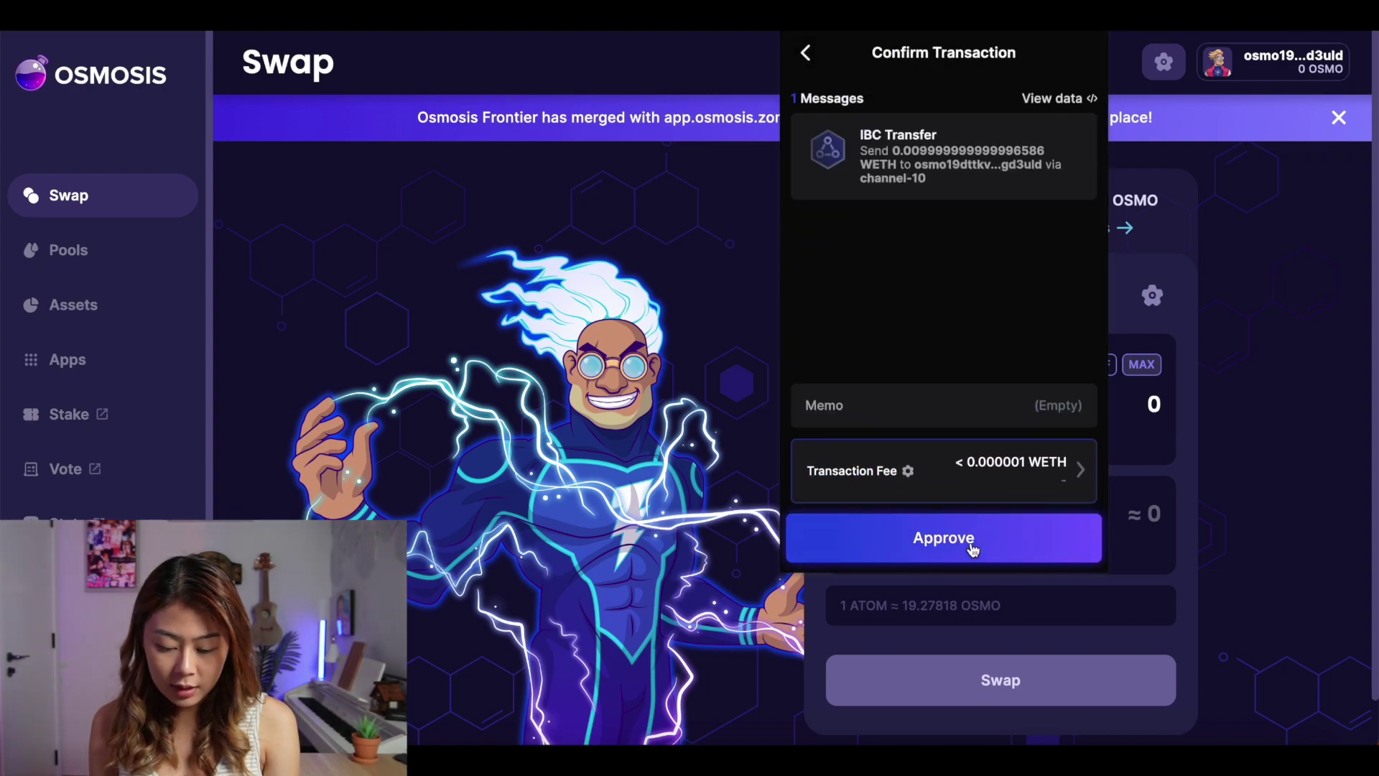
{"action": "left_click", "coordinate": [955, 547]}
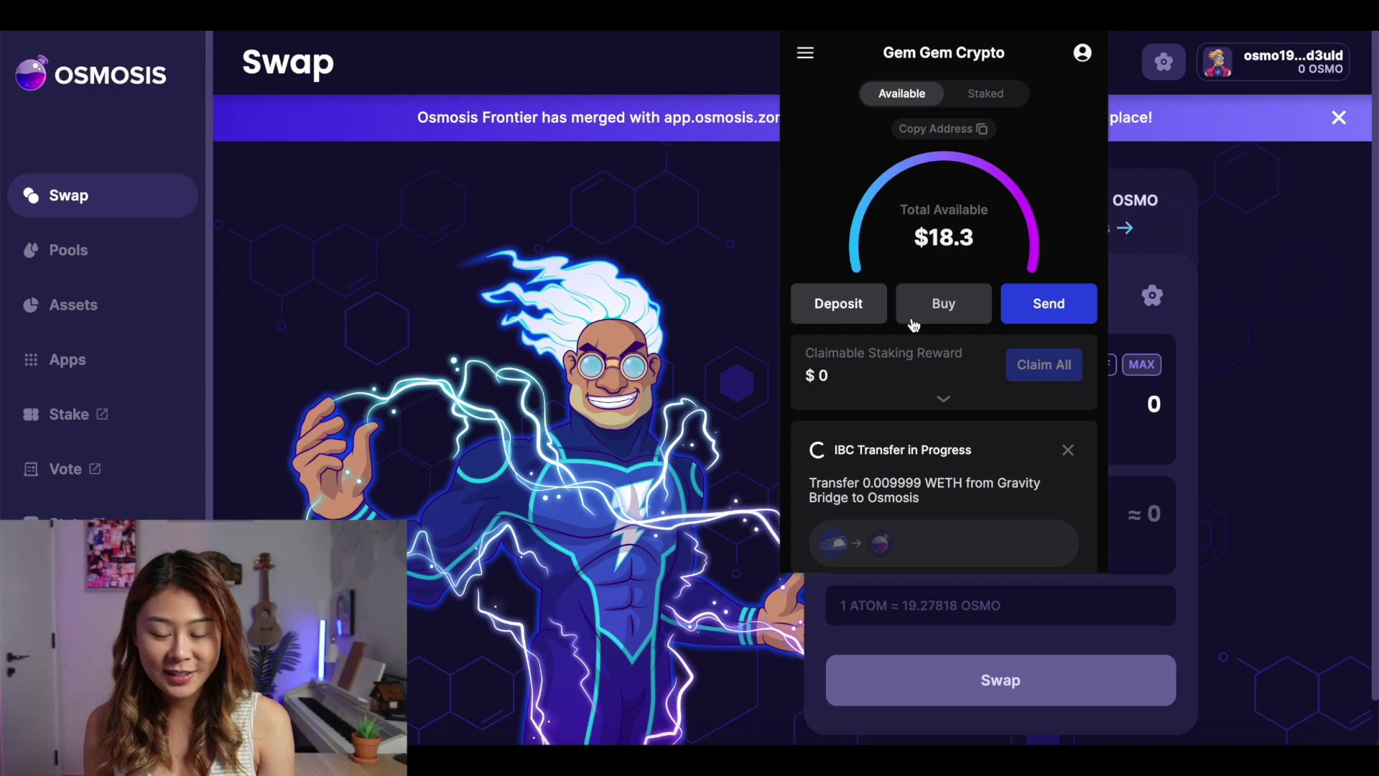
{"action": "scroll", "coordinate": [936, 486], "scroll_direction": "down", "scroll_amount": 6}
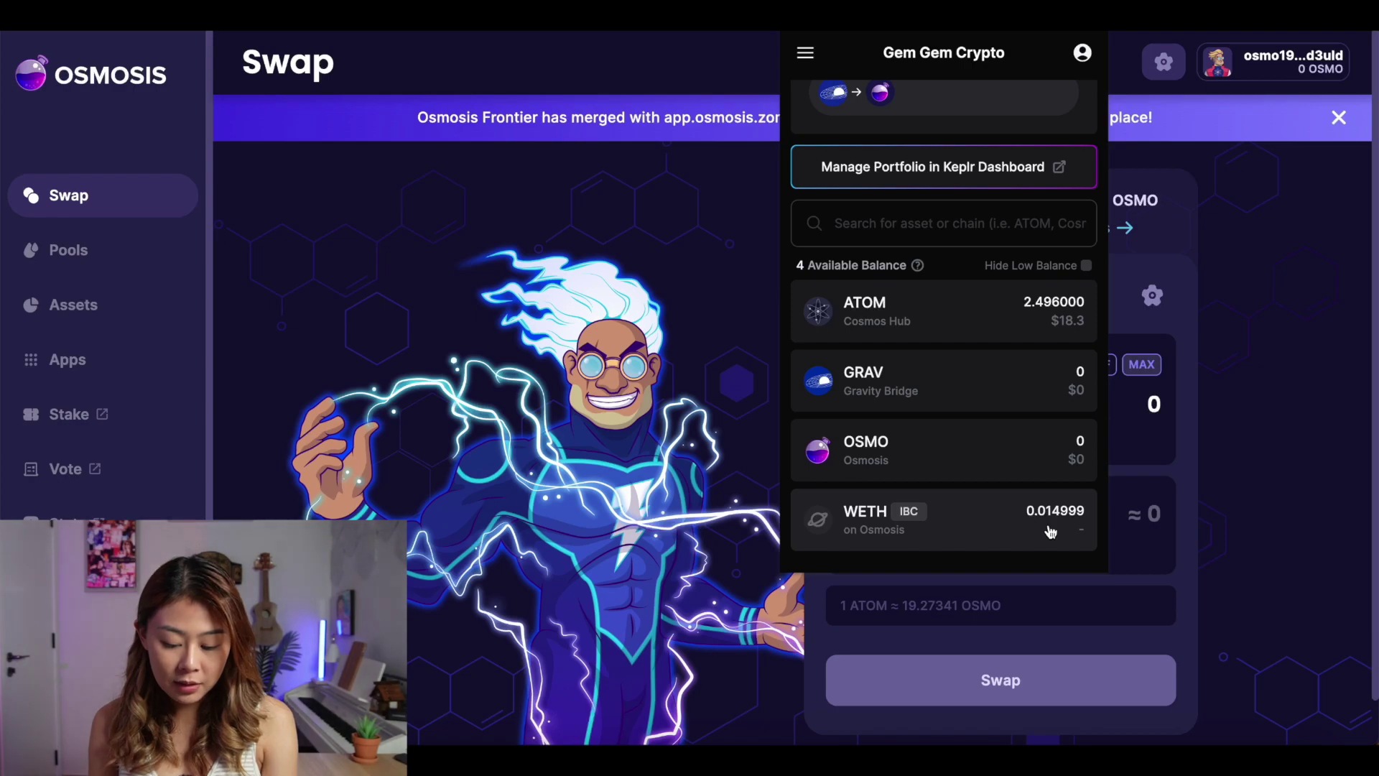
Swap from wETH.grv instead of ATOM to OSMO, approve it, and check the wallet balances
{"action": "left_click", "coordinate": [1291, 566]}
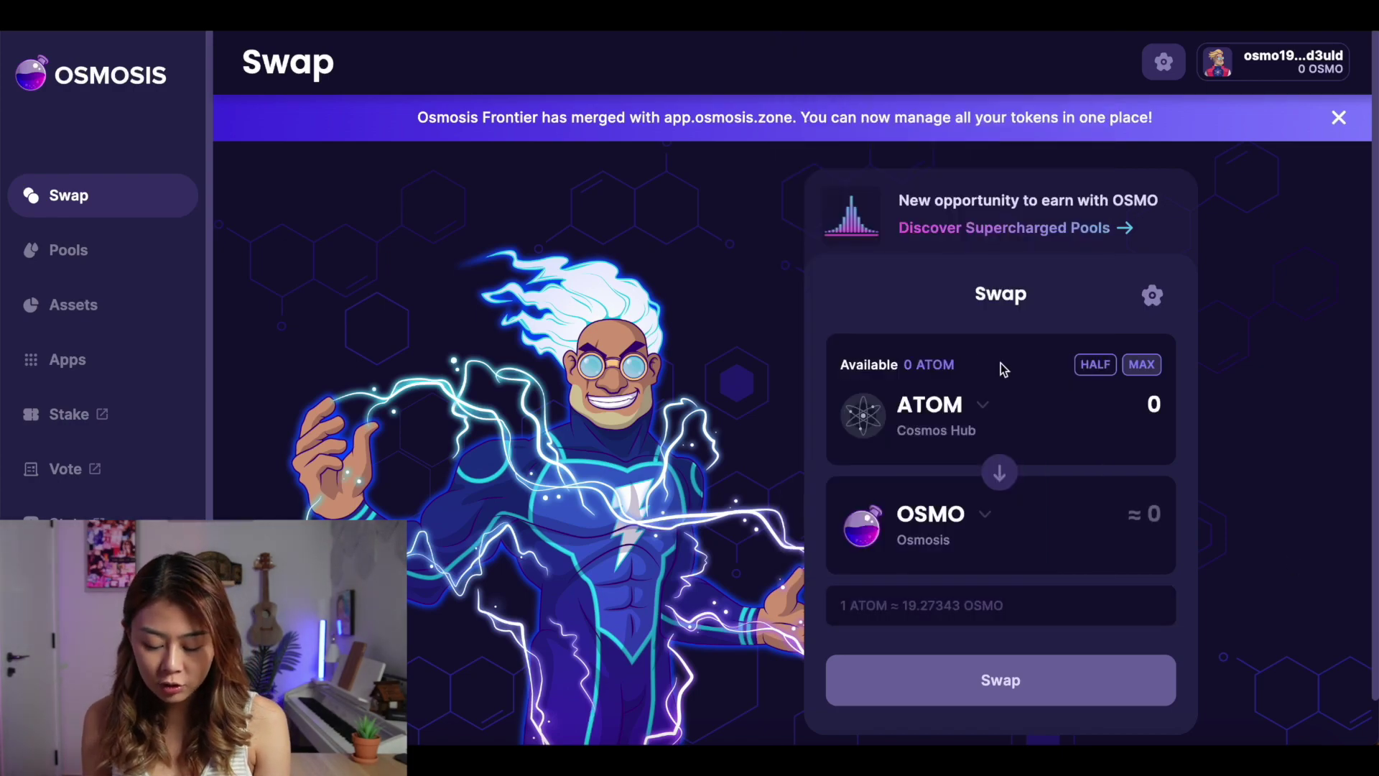
{"action": "left_click", "coordinate": [929, 408]}
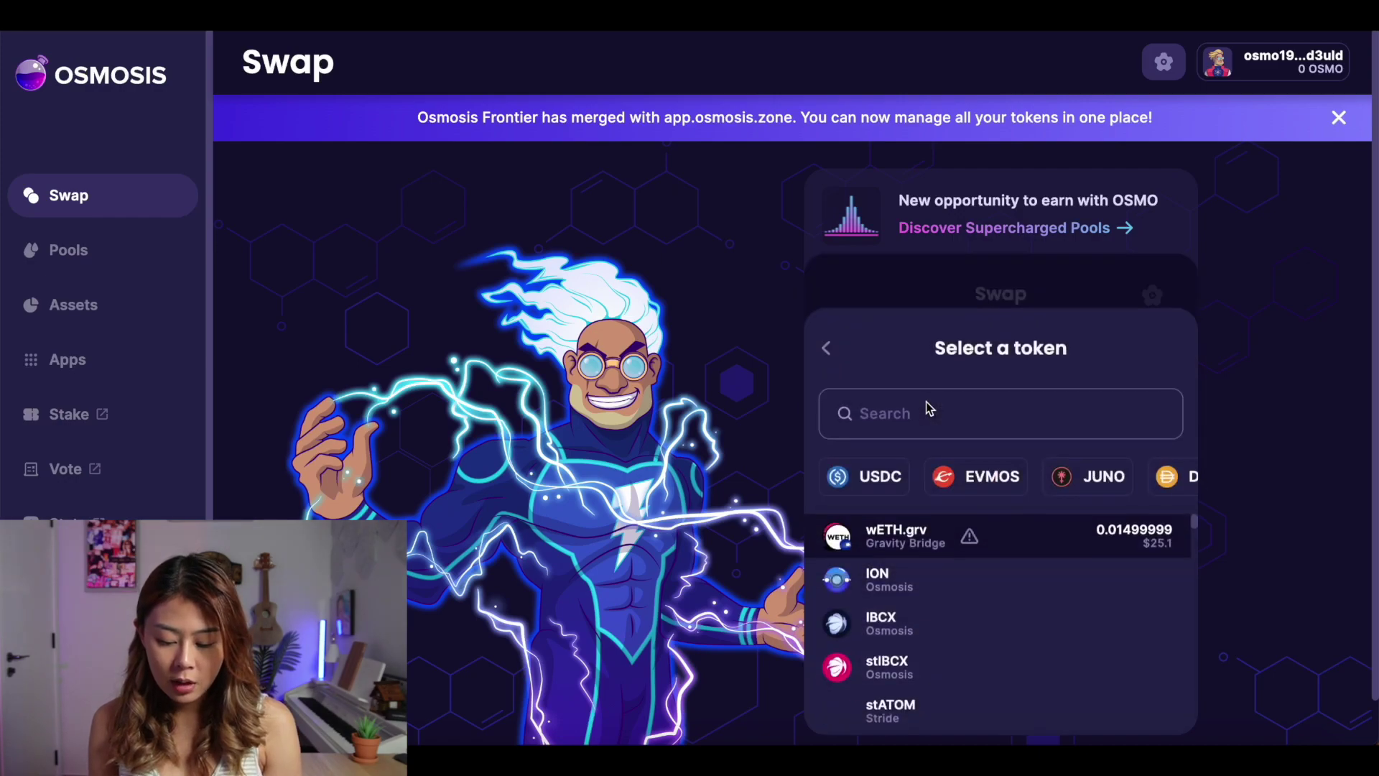
{"action": "left_click", "coordinate": [1051, 543]}
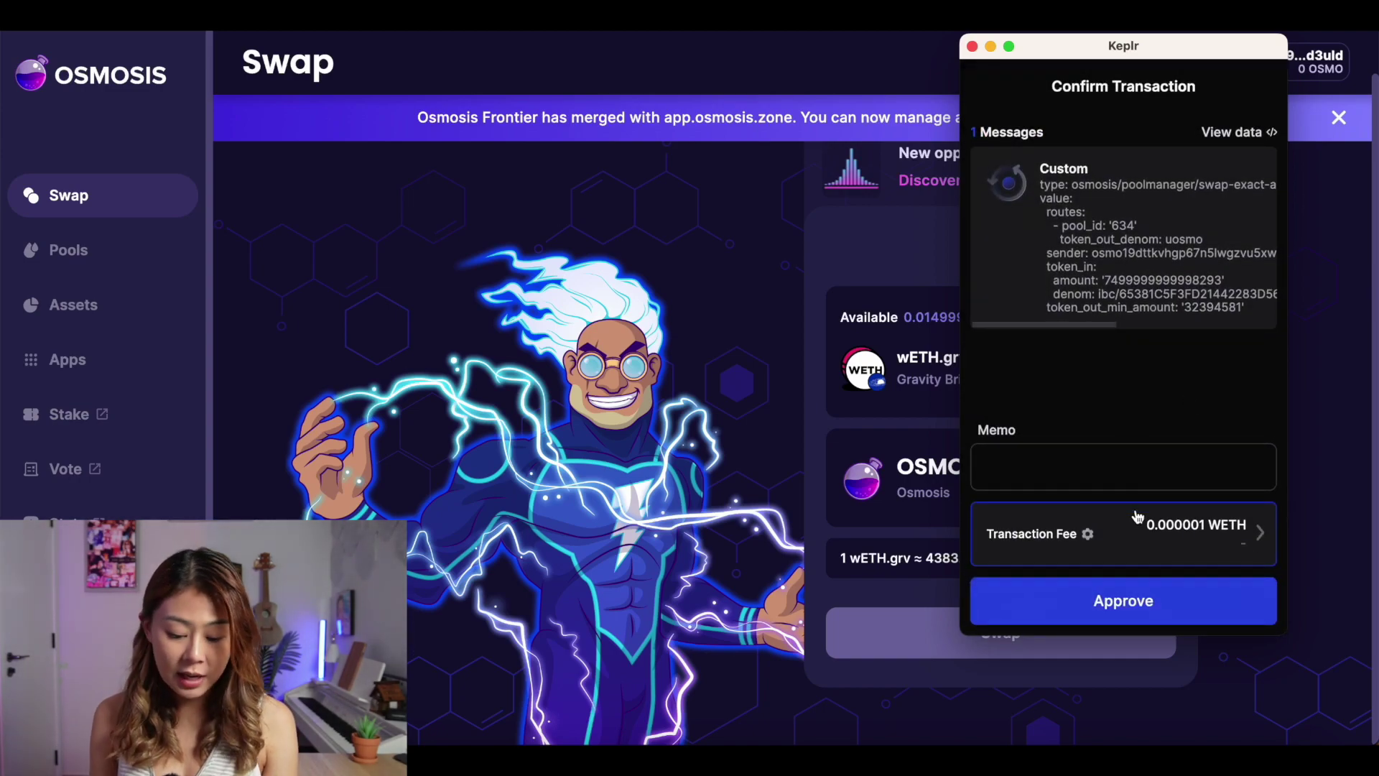
{"action": "left_click", "coordinate": [1170, 603]}
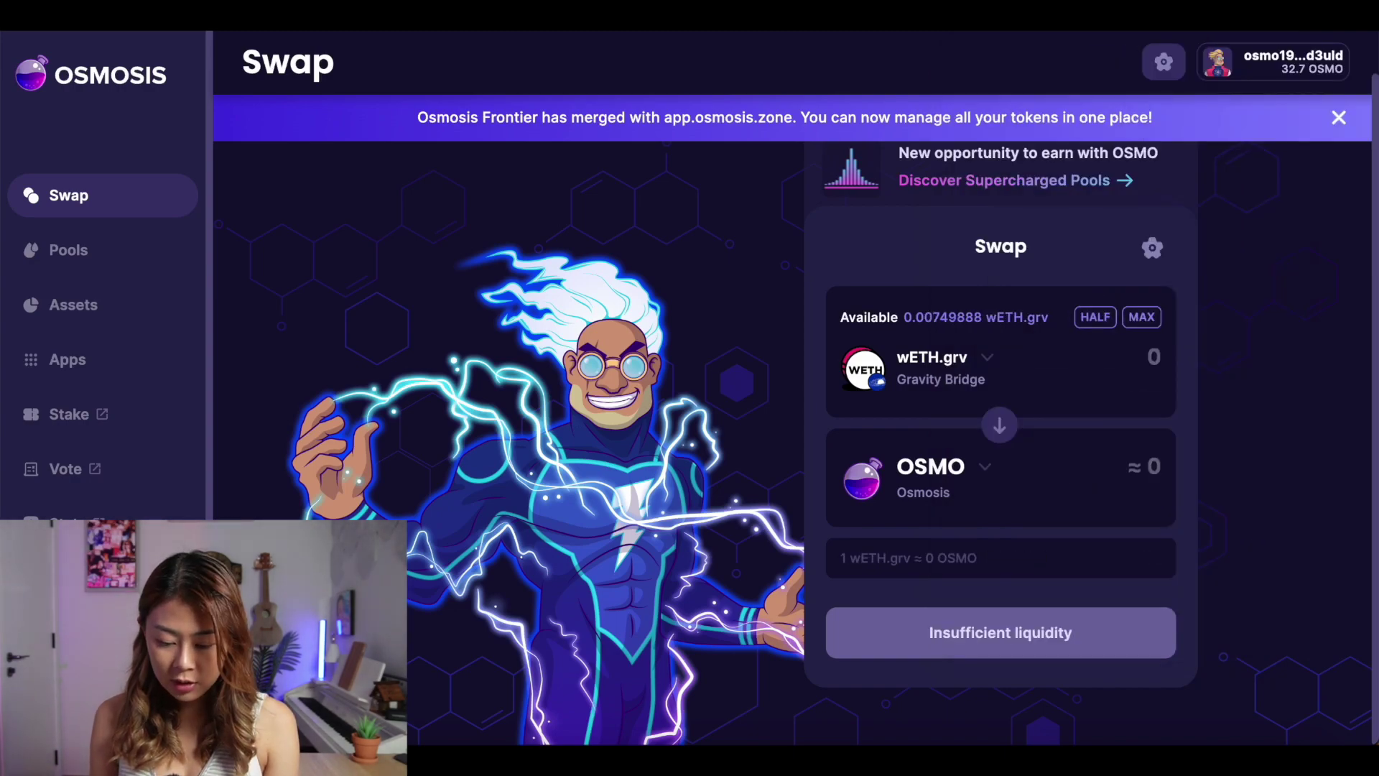
{"action": "left_click", "coordinate": [1095, 14]}
{"action": "scroll", "coordinate": [1013, 302], "scroll_direction": "down", "scroll_amount": 6}
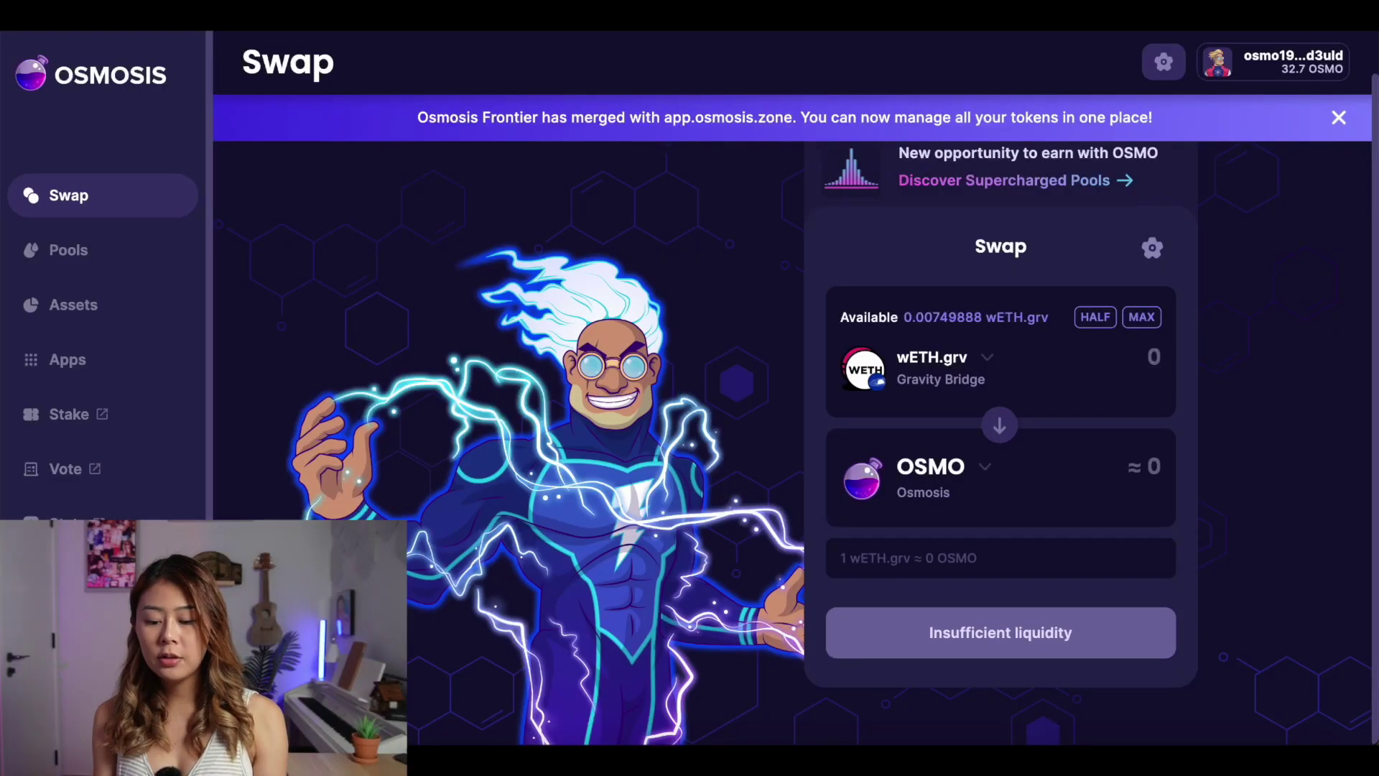
Scroll the Keplr wallet to reach the Dashboard overview showing $30.8 in ATOM and OSMO
{"action": "scroll", "coordinate": [1008, 388], "scroll_direction": "down", "scroll_amount": 6}
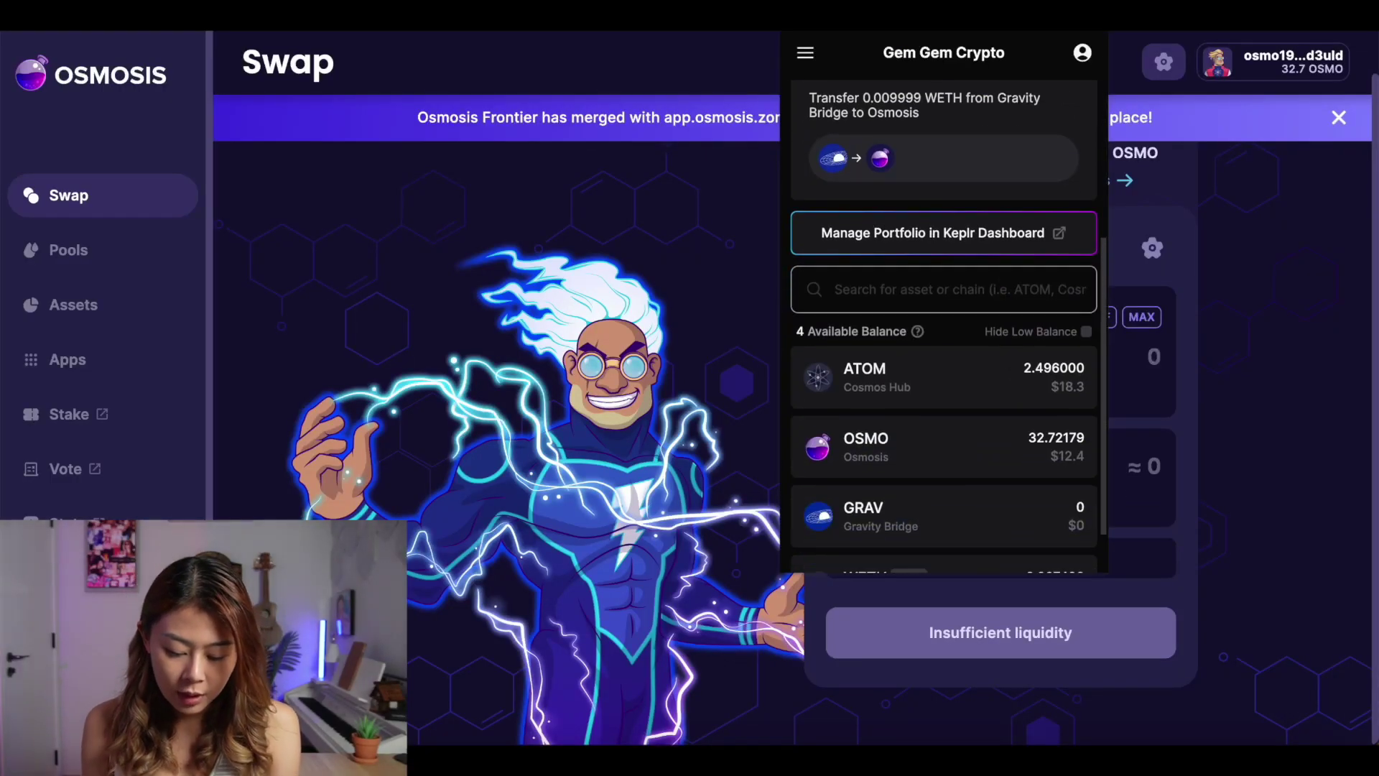
{"action": "scroll", "coordinate": [998, 348], "scroll_direction": "up", "scroll_amount": 6}
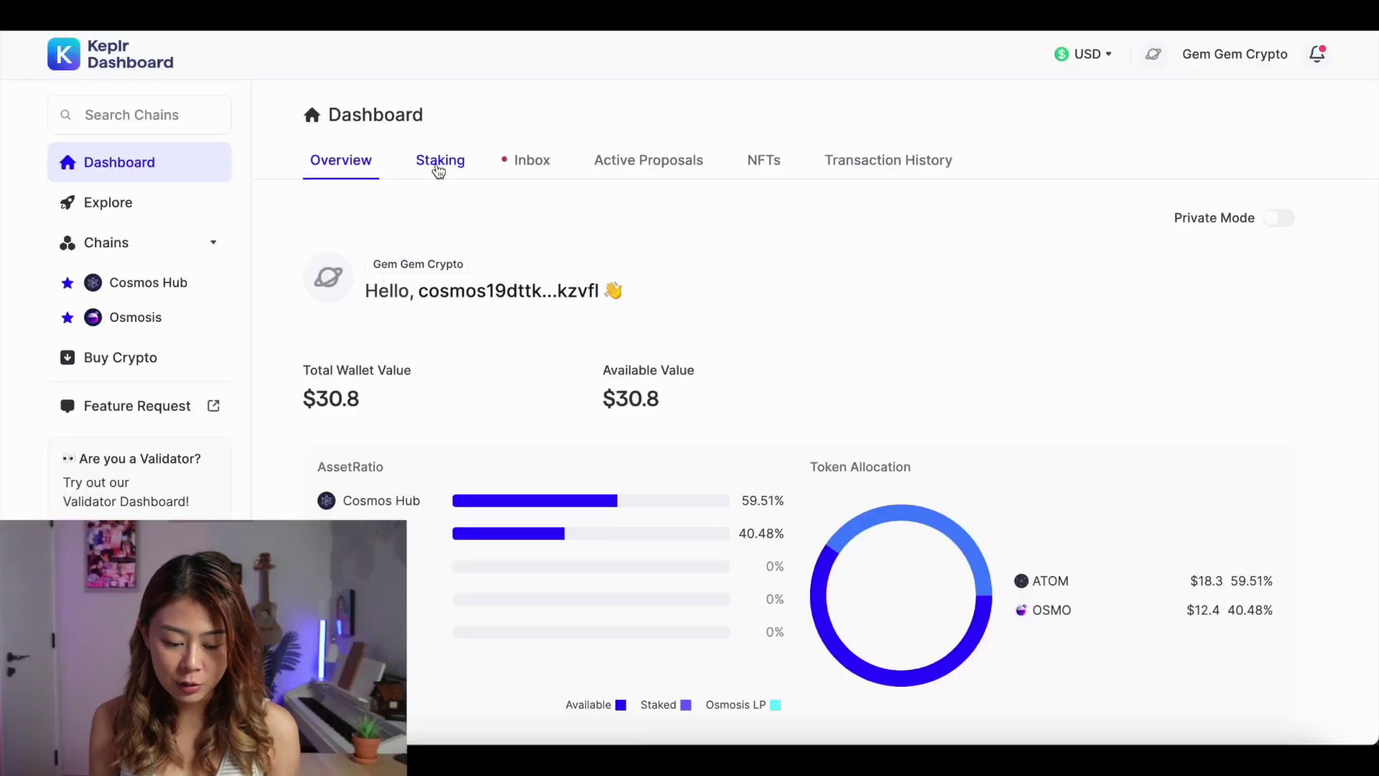
Go to the Staking overview and start staking the available 2.496 ATOM on Cosmos Hub
{"action": "left_click", "coordinate": [438, 165]}
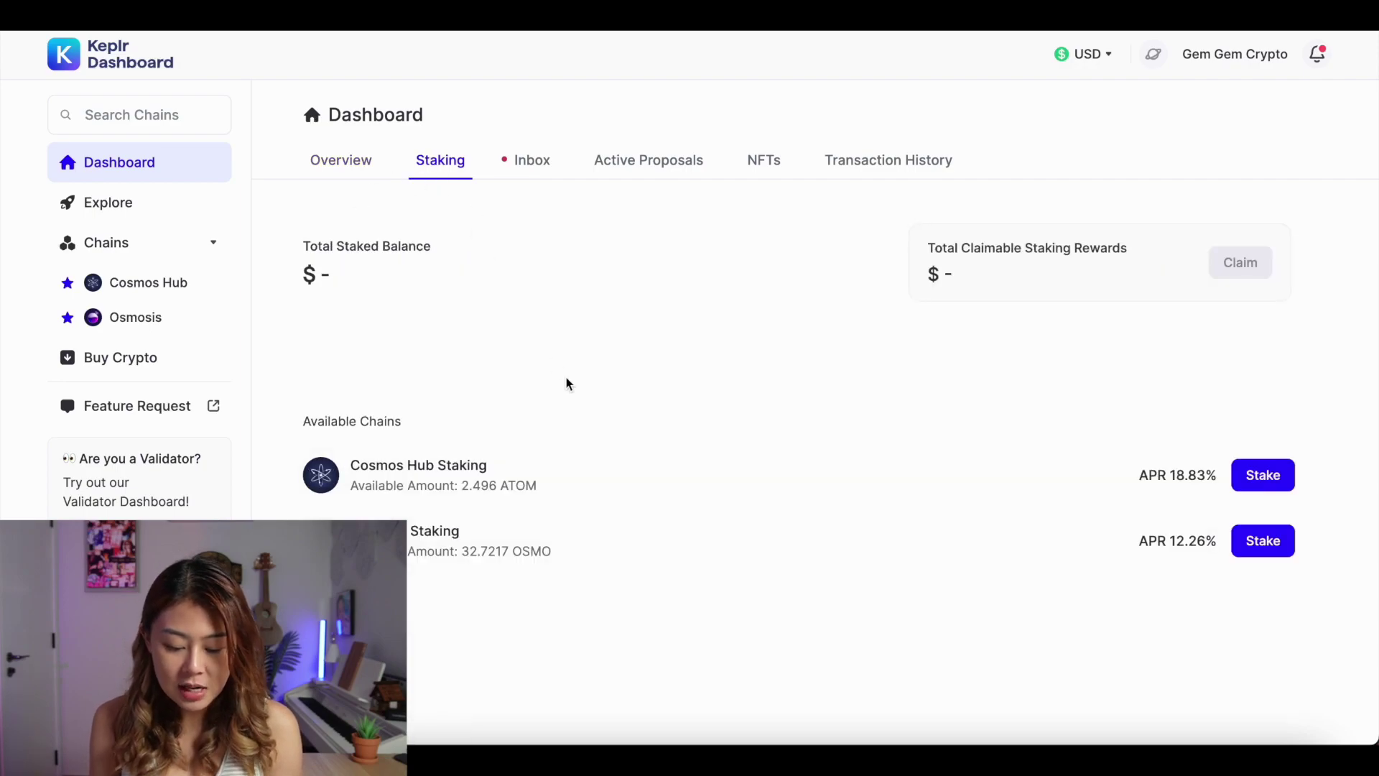
{"action": "left_click_drag", "start_coordinate": [467, 488], "coordinate": [548, 490]}
{"action": "left_click", "coordinate": [547, 489]}
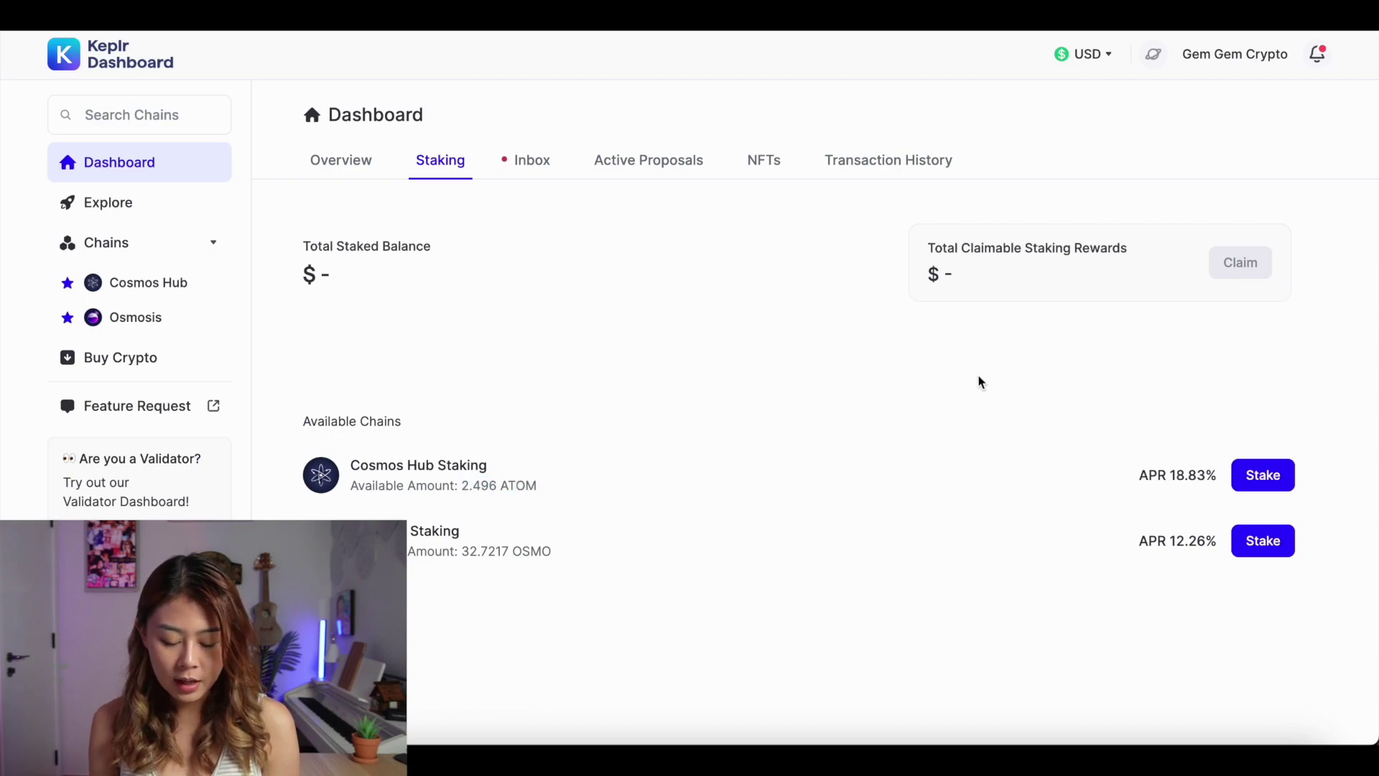
{"action": "left_click", "coordinate": [1263, 475]}
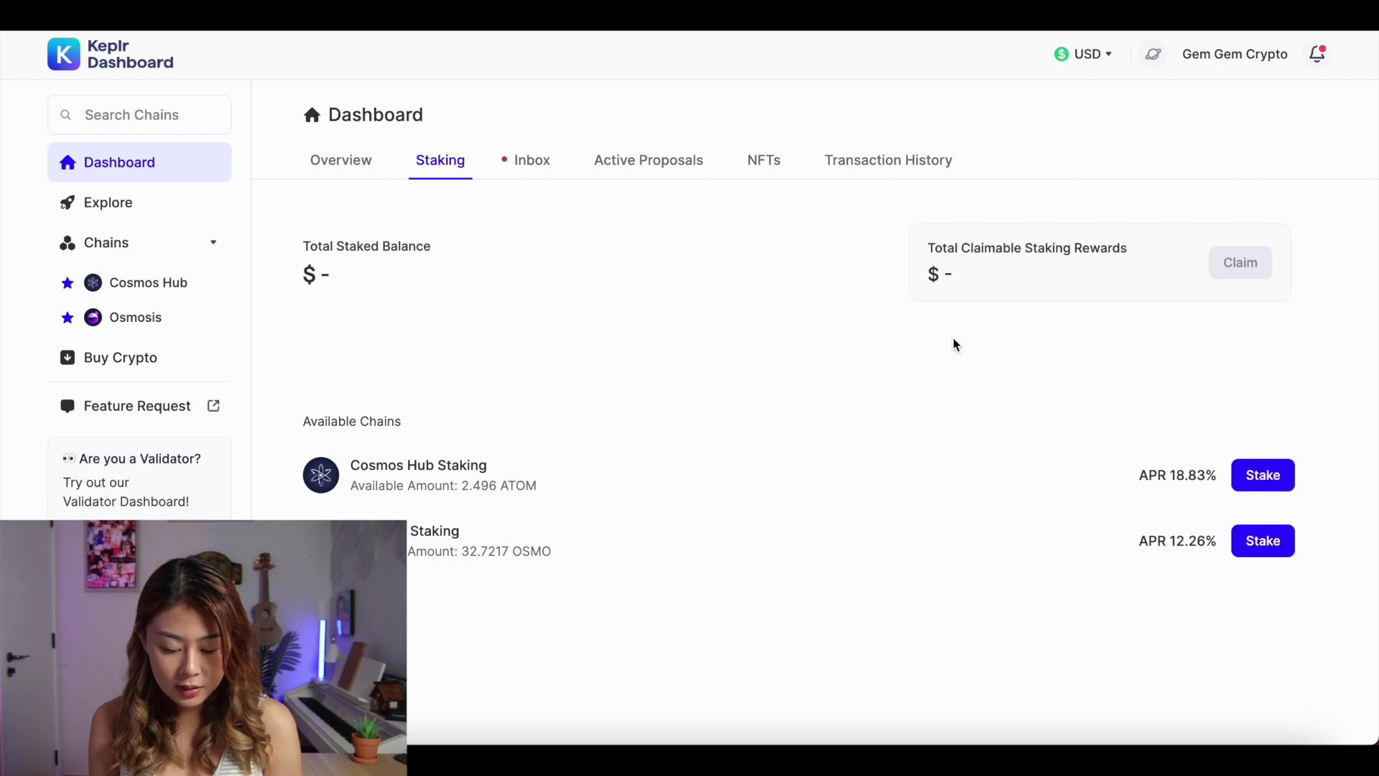
Browse the 180 active Cosmos Hub validators, comparing voting power and commission
{"action": "scroll", "coordinate": [874, 563], "scroll_direction": "down", "scroll_amount": 5}
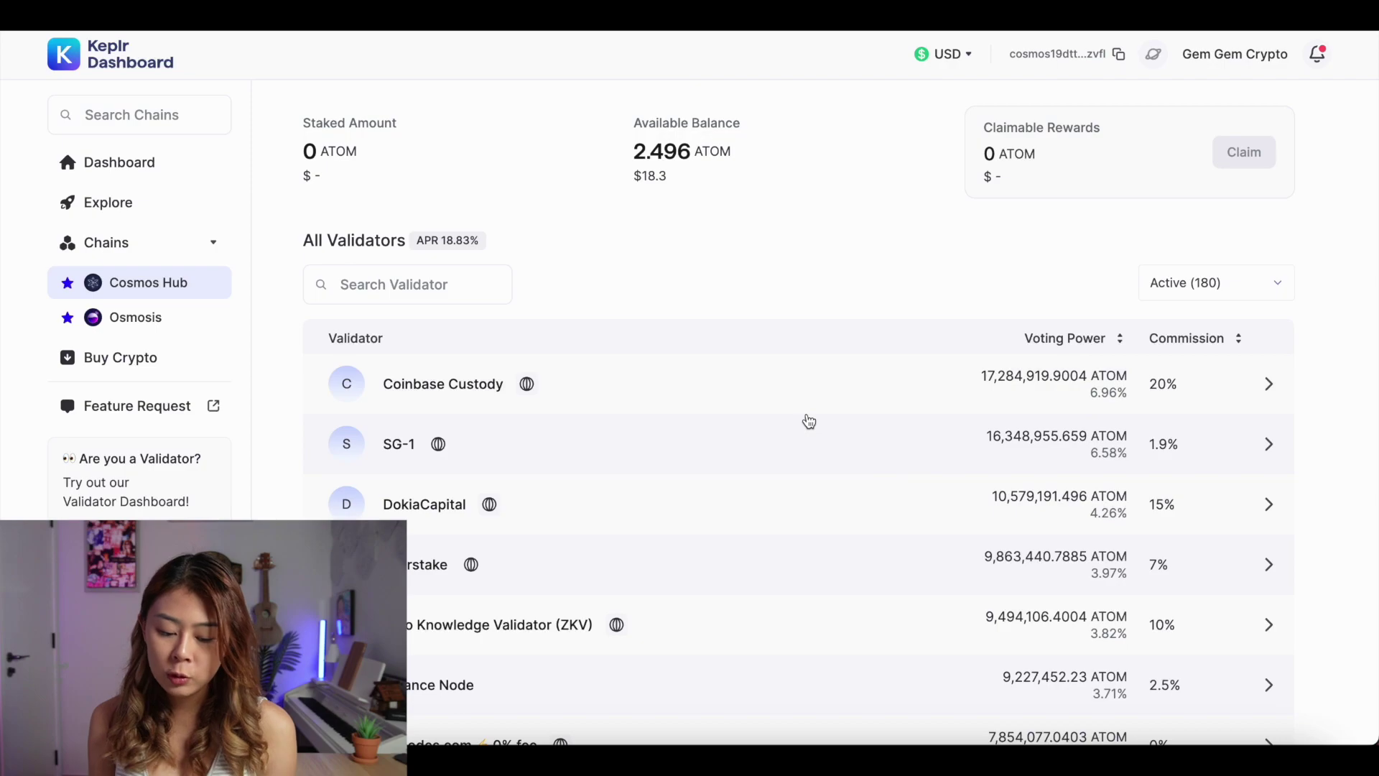
{"action": "scroll", "coordinate": [807, 420], "scroll_direction": "down", "scroll_amount": 2}
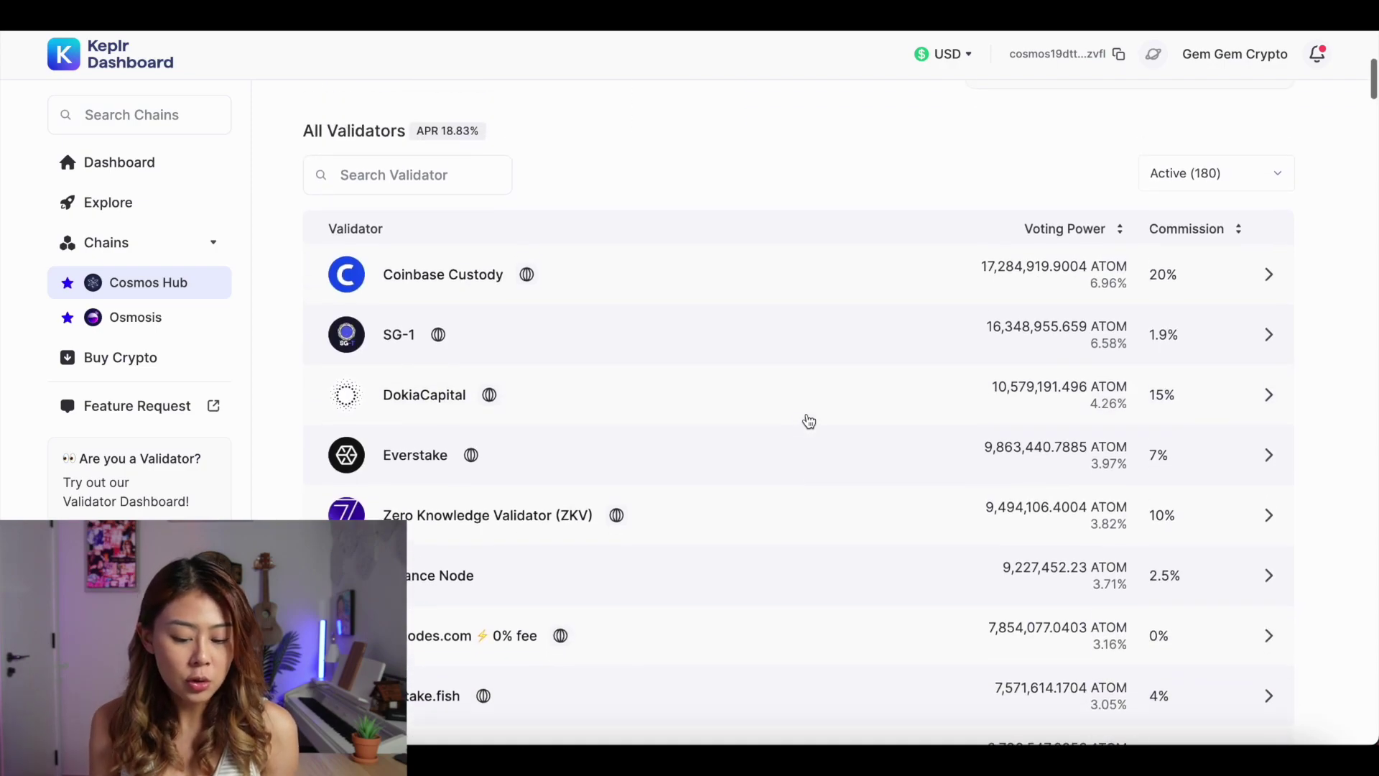
{"action": "scroll", "coordinate": [808, 421], "scroll_direction": "up", "scroll_amount": 3}
{"action": "scroll", "coordinate": [808, 419], "scroll_direction": "down", "scroll_amount": 1}
{"action": "scroll", "coordinate": [808, 419], "scroll_direction": "up", "scroll_amount": 2}
{"action": "scroll", "coordinate": [808, 420], "scroll_direction": "down", "scroll_amount": 3}
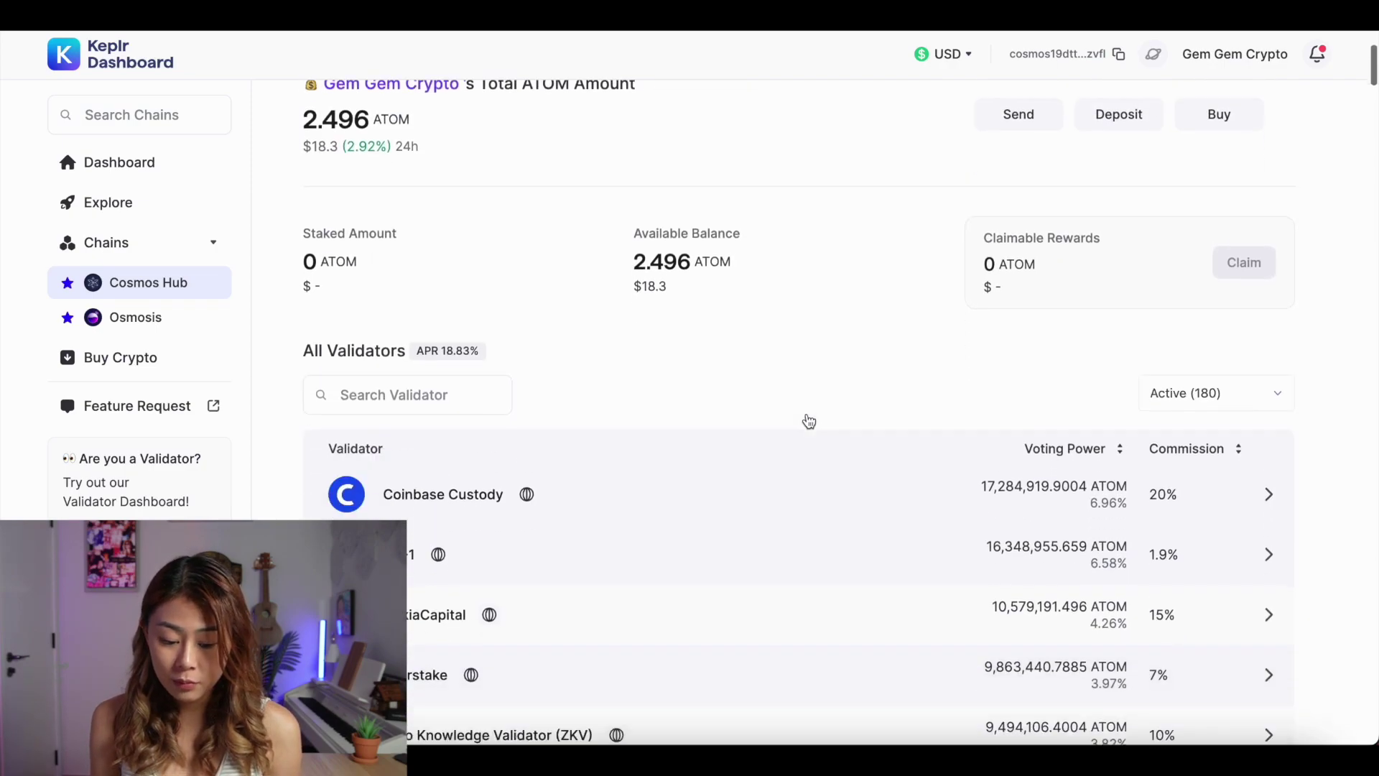
{"action": "scroll", "coordinate": [808, 421], "scroll_direction": "down", "scroll_amount": 2}
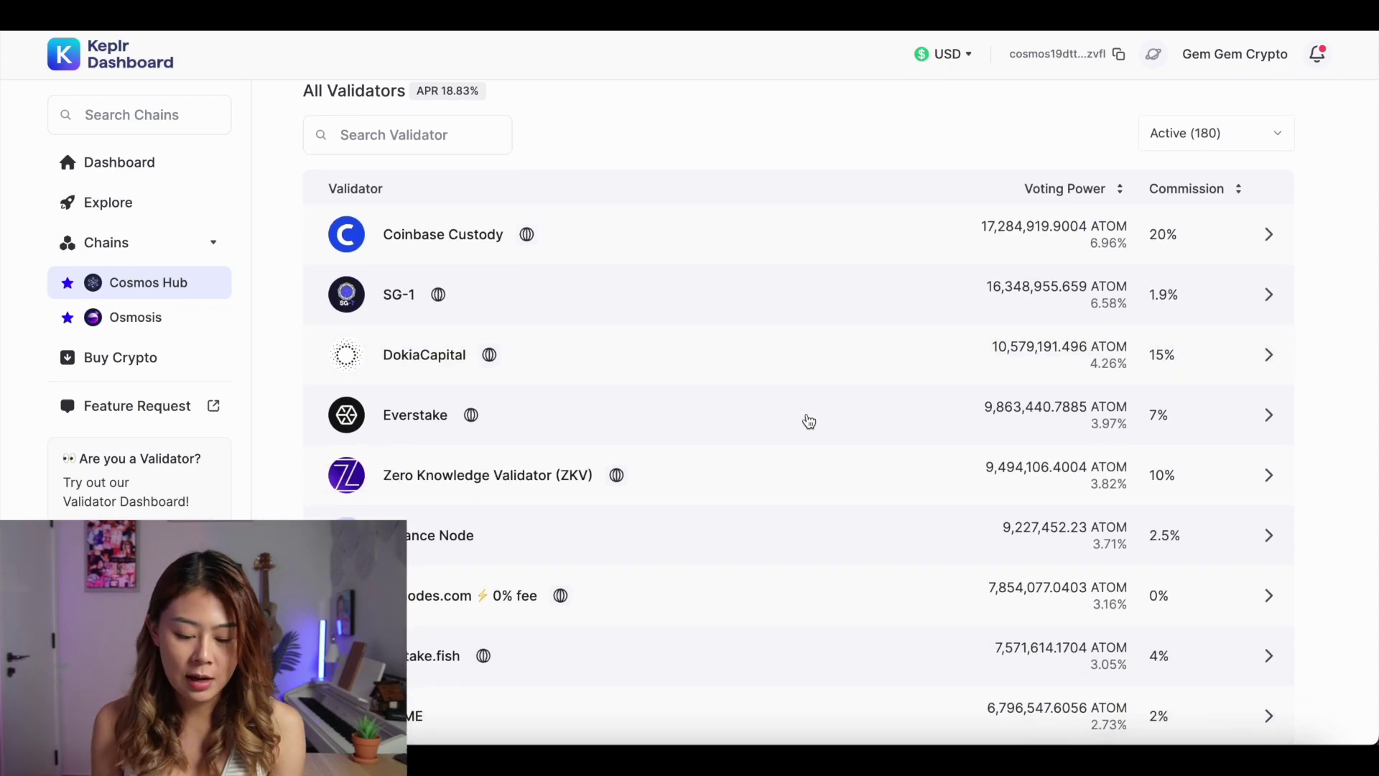
{"action": "scroll", "coordinate": [1023, 171], "scroll_direction": "up", "scroll_amount": 1}
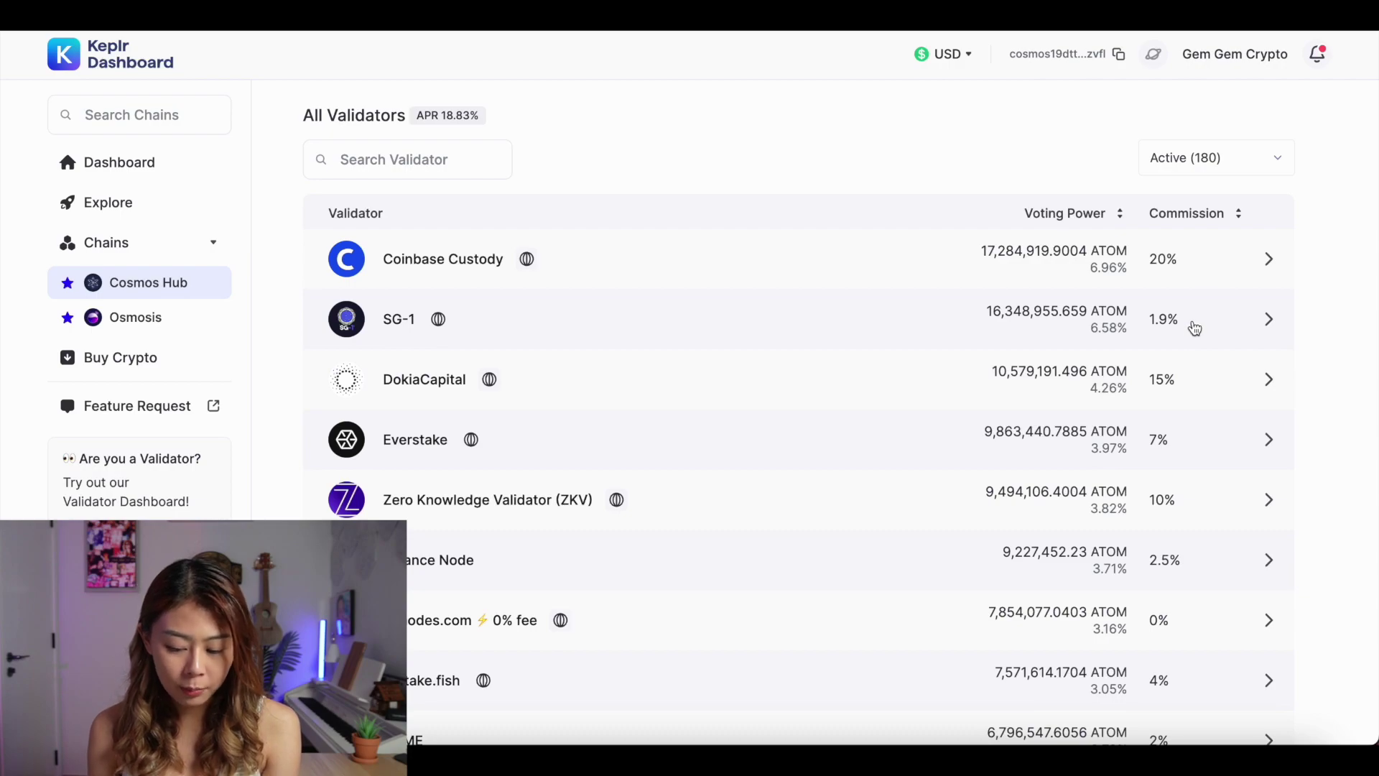
Delegate 2 ATOM to validator SG-1 despite the top-10 warning and approve it in Keplr
{"action": "left_click", "coordinate": [394, 320]}
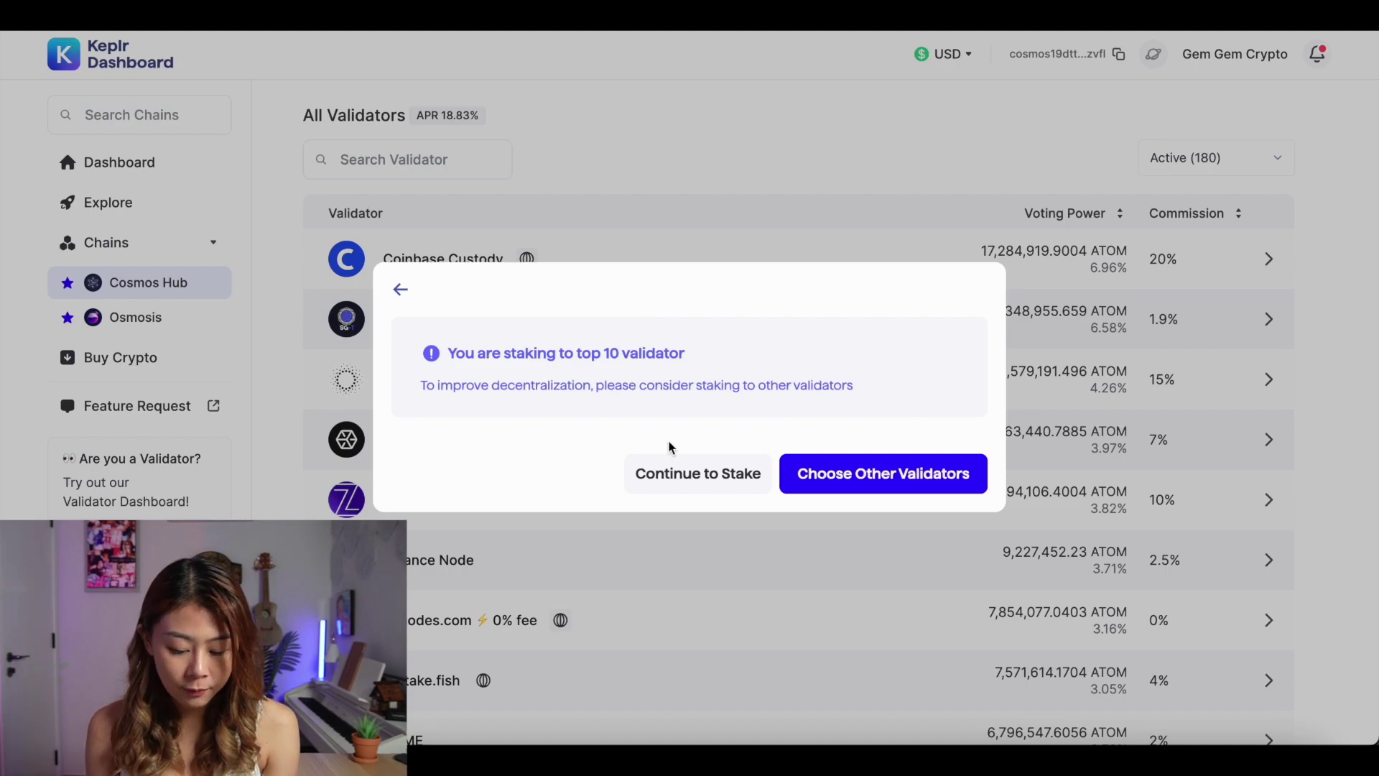
{"action": "left_click", "coordinate": [673, 471]}
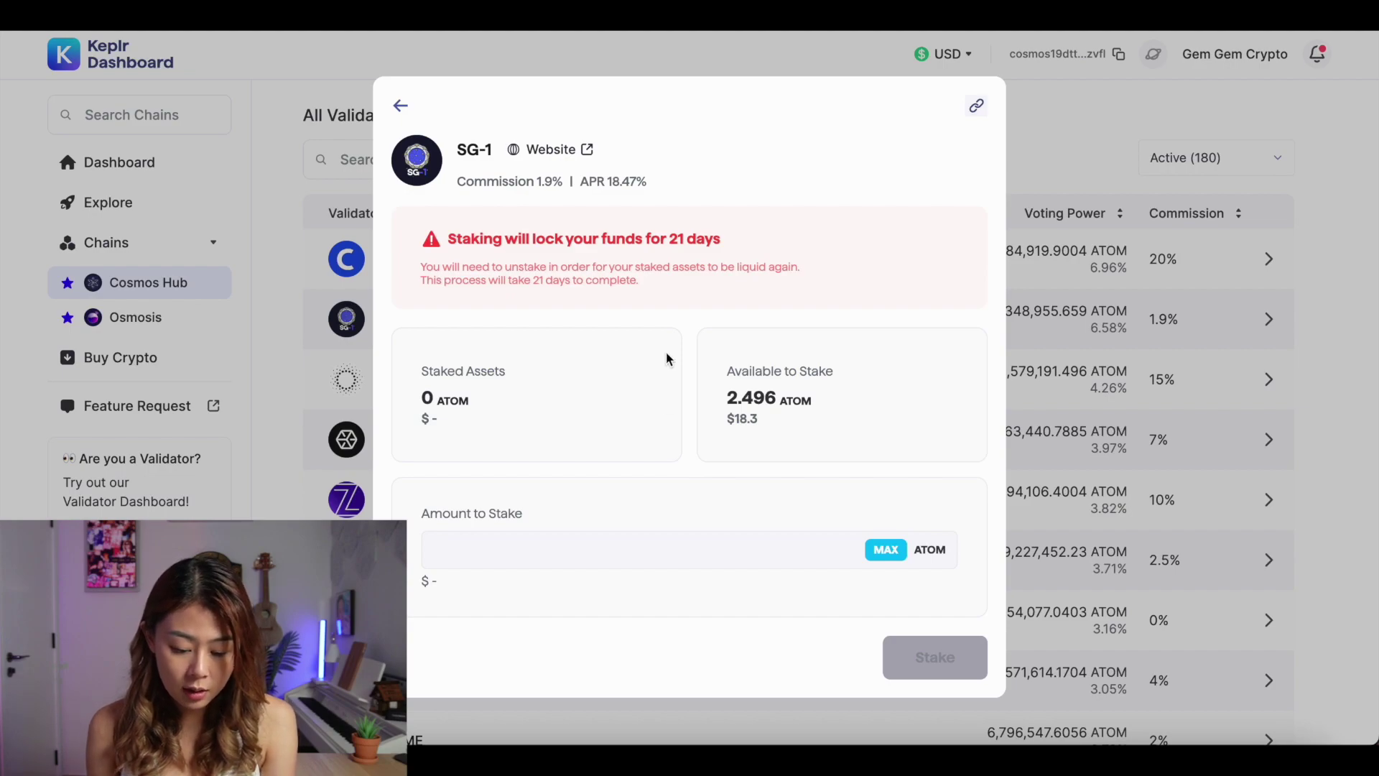
{"action": "type", "text": "2"}
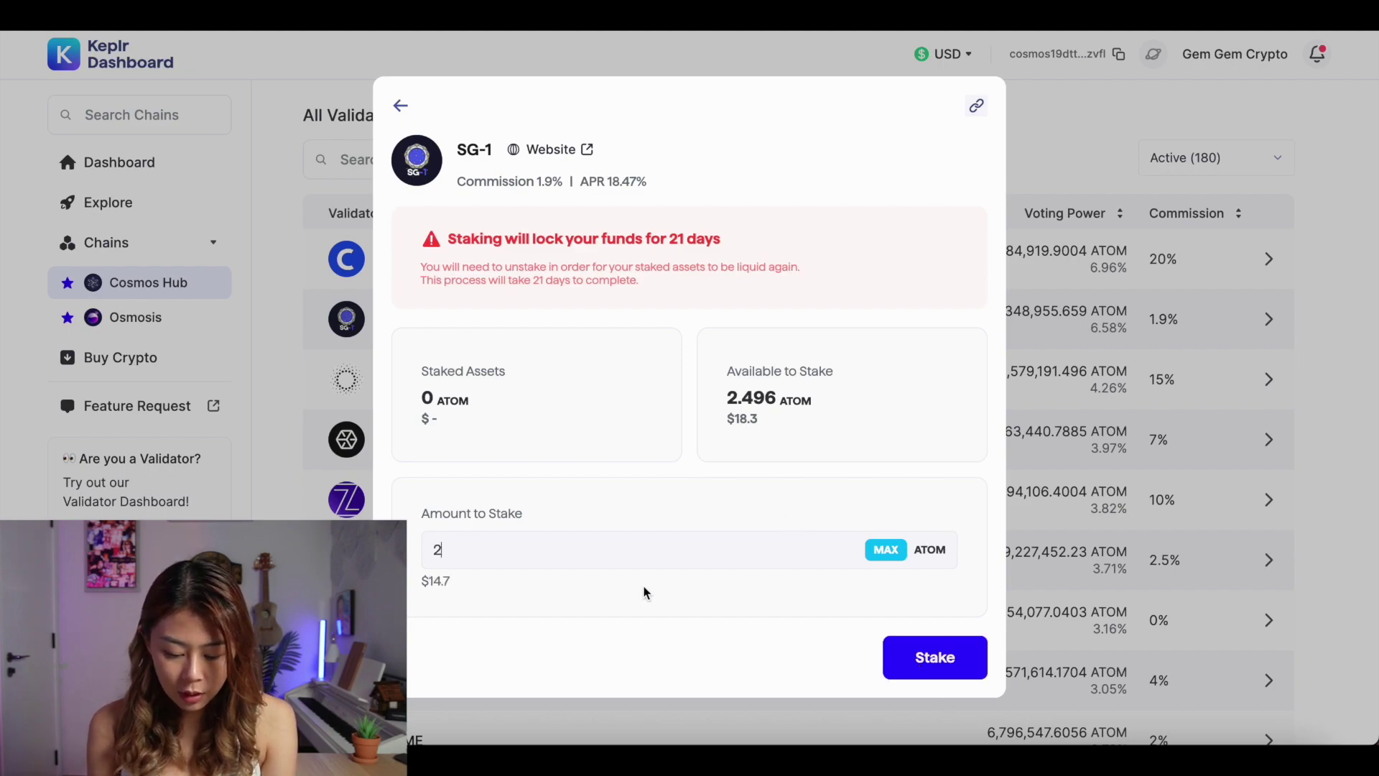
{"action": "left_click", "coordinate": [907, 660]}
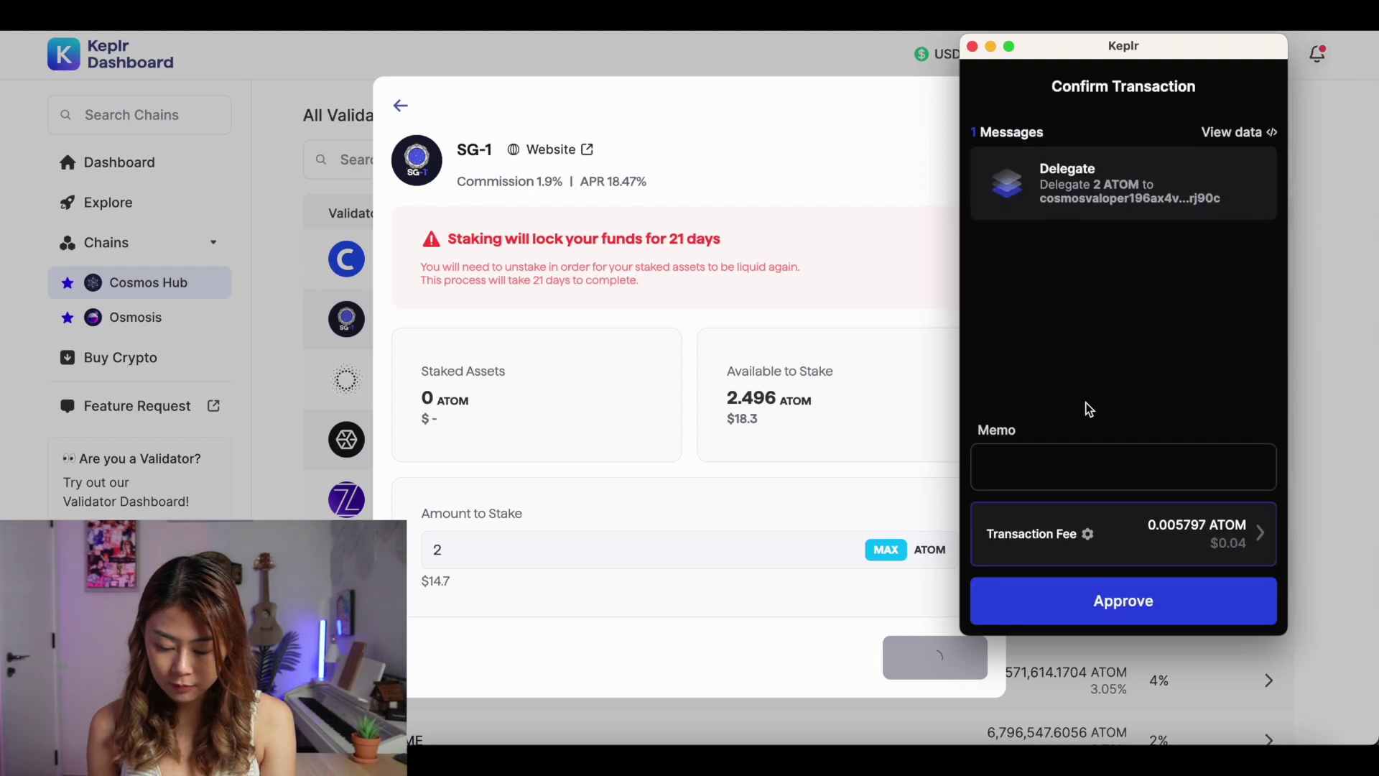
{"action": "left_click", "coordinate": [1161, 620]}
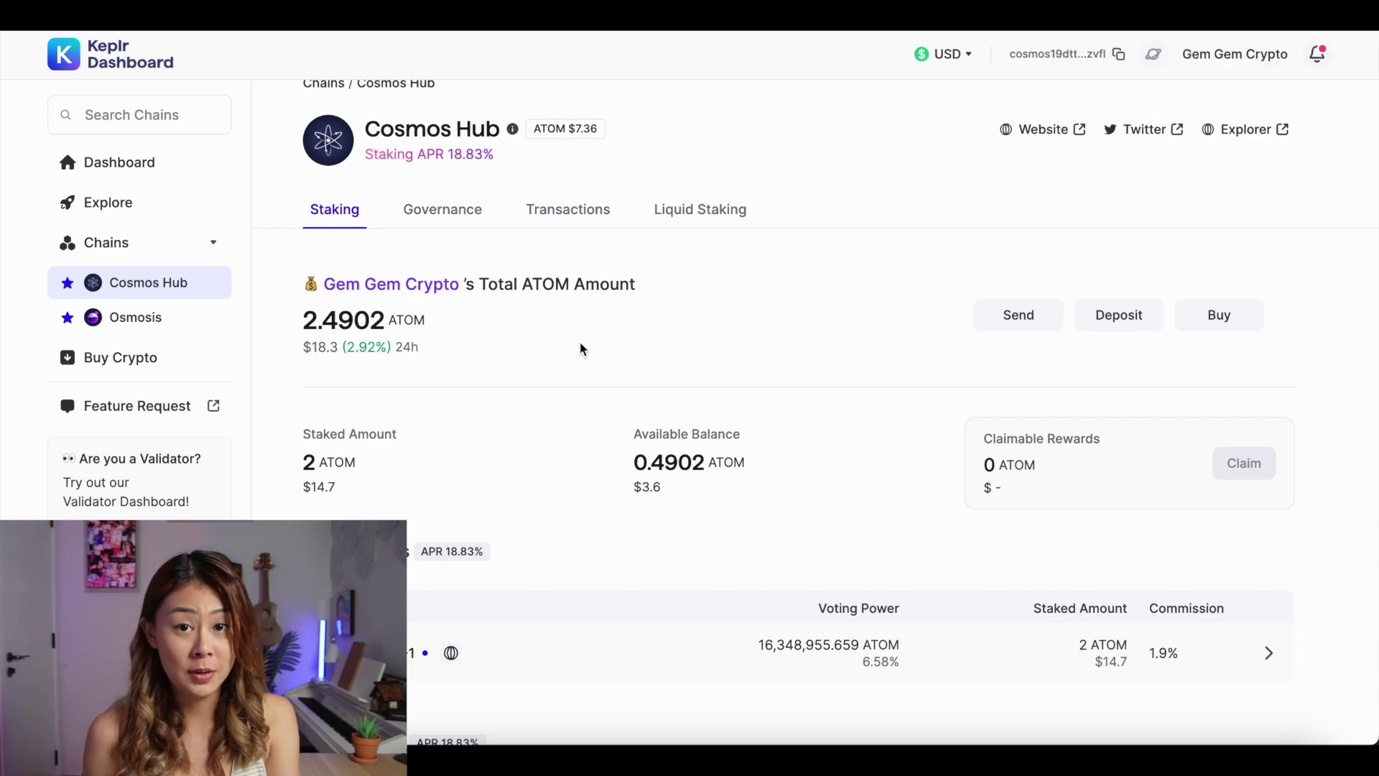
Open the SG-1 validator details from My Validators
{"action": "scroll", "coordinate": [959, 700], "scroll_direction": "up", "scroll_amount": 1}
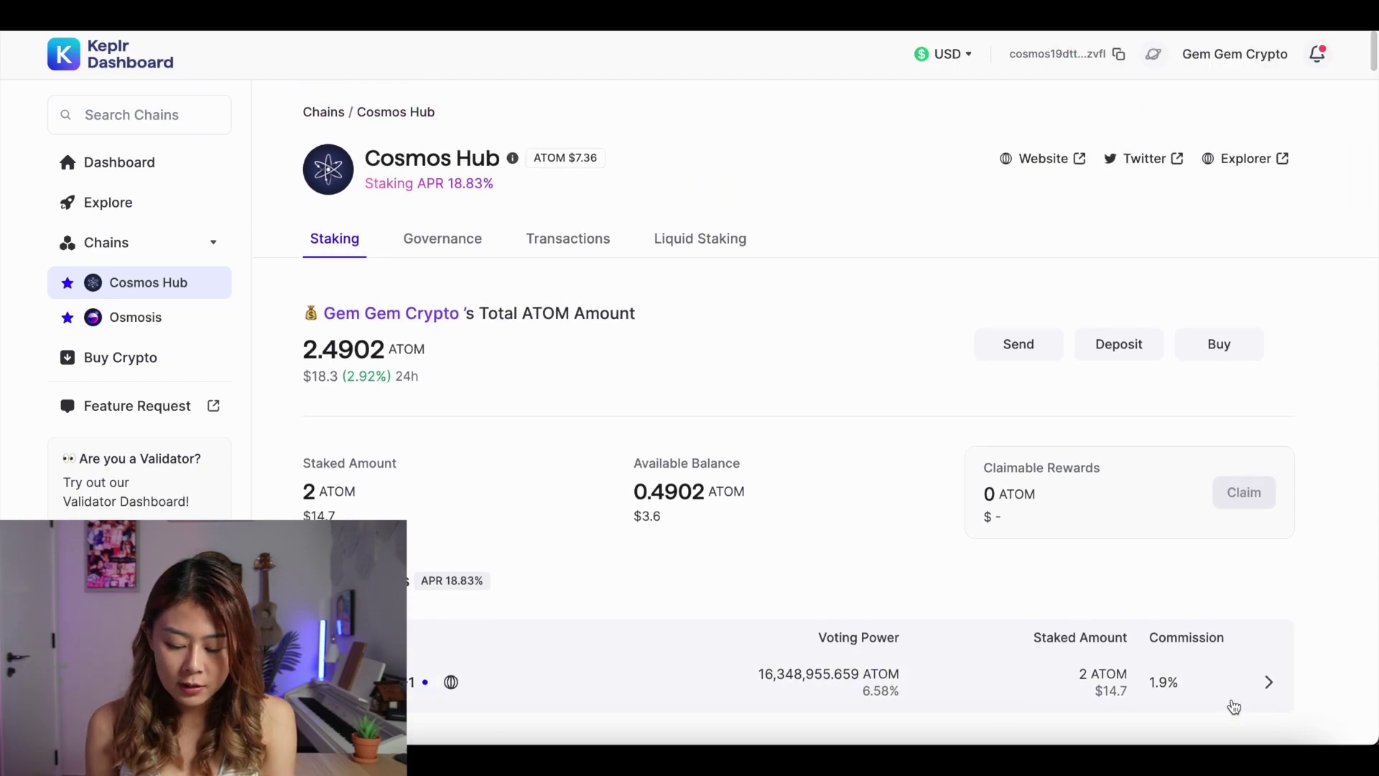
{"action": "scroll", "coordinate": [793, 476], "scroll_direction": "down", "scroll_amount": 5}
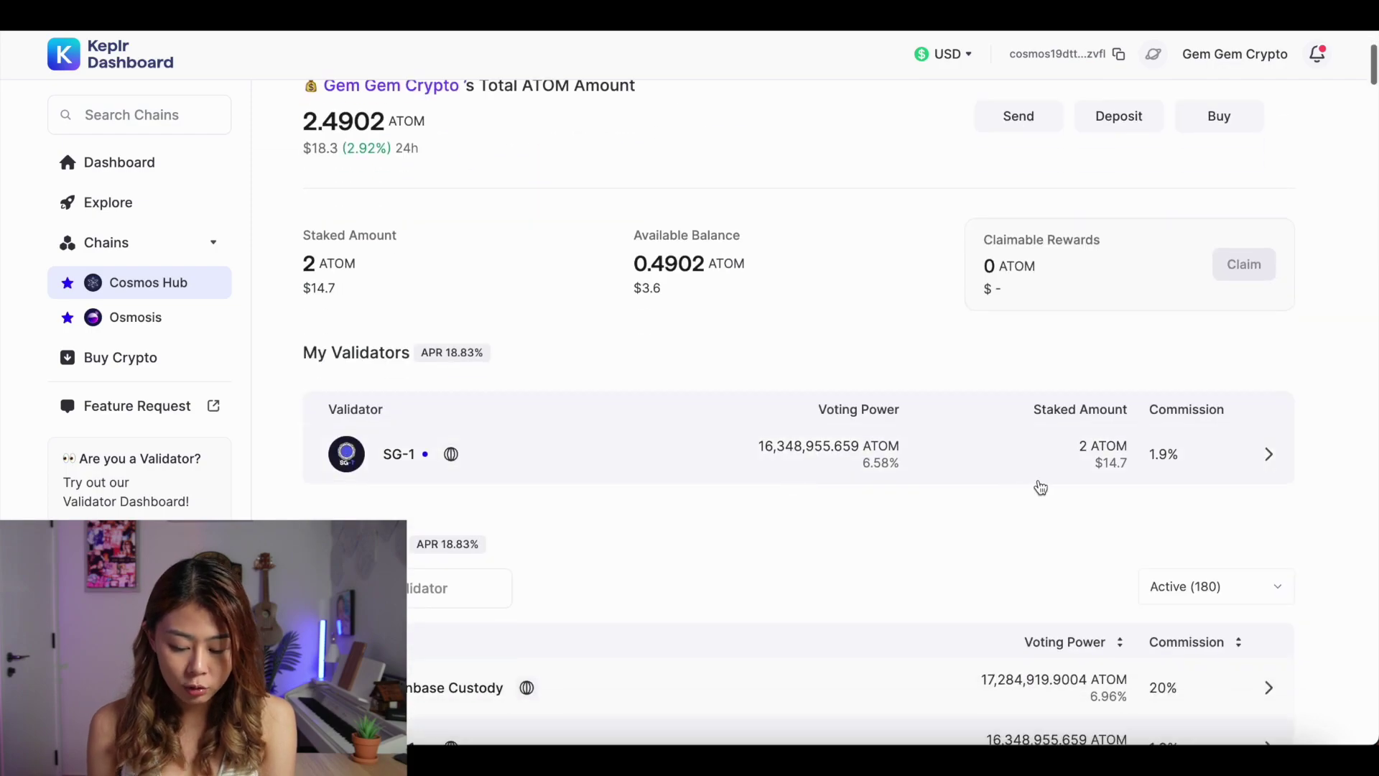
{"action": "left_click", "coordinate": [1200, 454]}
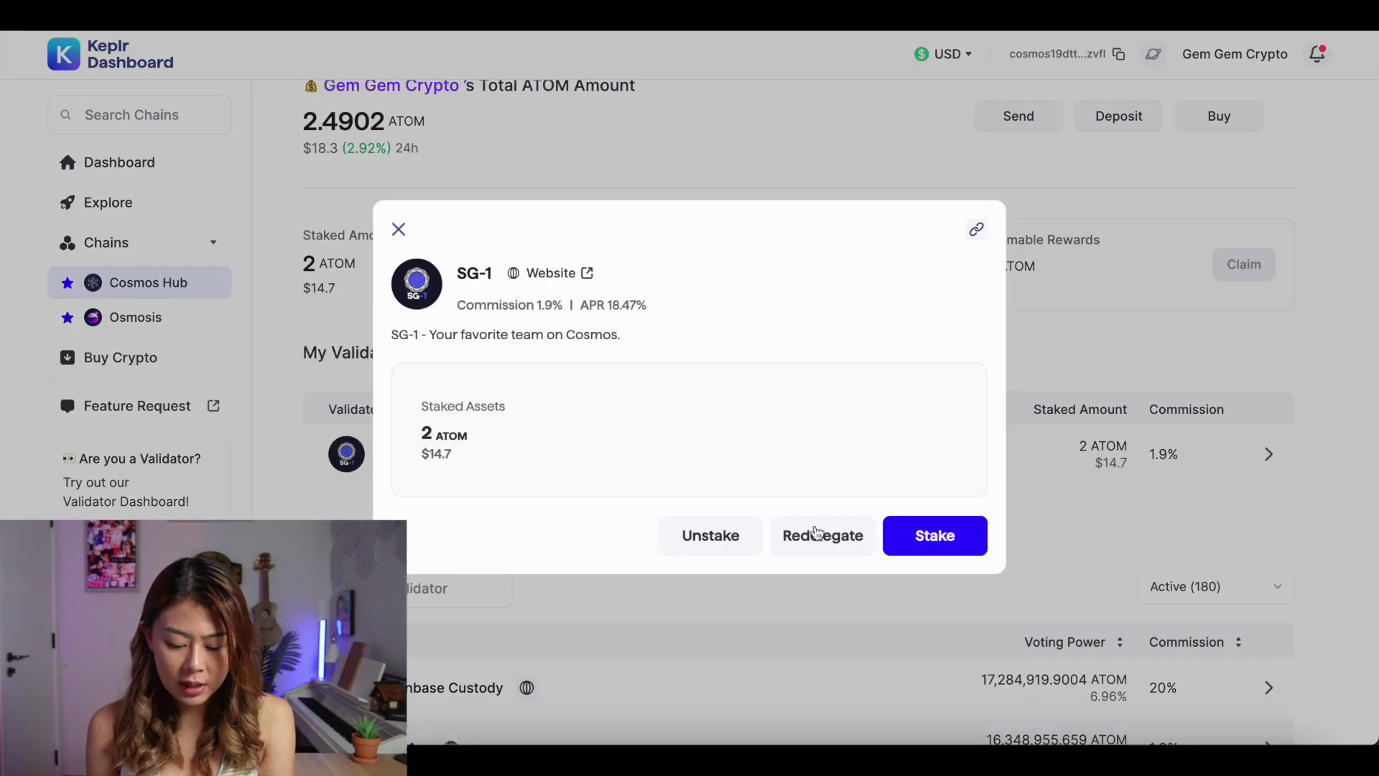
Read the SG-1 unstaking warning without unstaking, then return to the validator details
{"action": "left_click", "coordinate": [720, 551]}
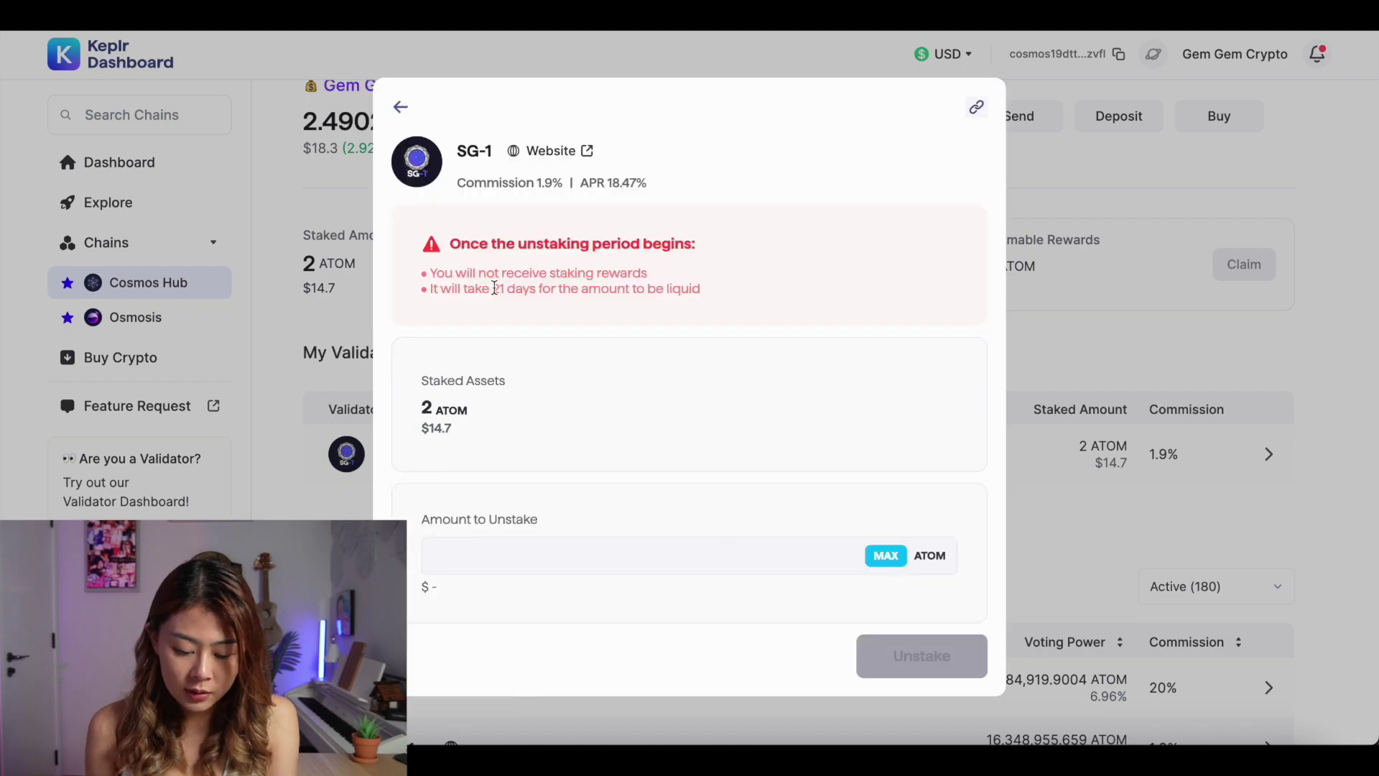
{"action": "left_click_drag", "start_coordinate": [471, 274], "coordinate": [585, 288]}
{"action": "left_click", "coordinate": [555, 283]}
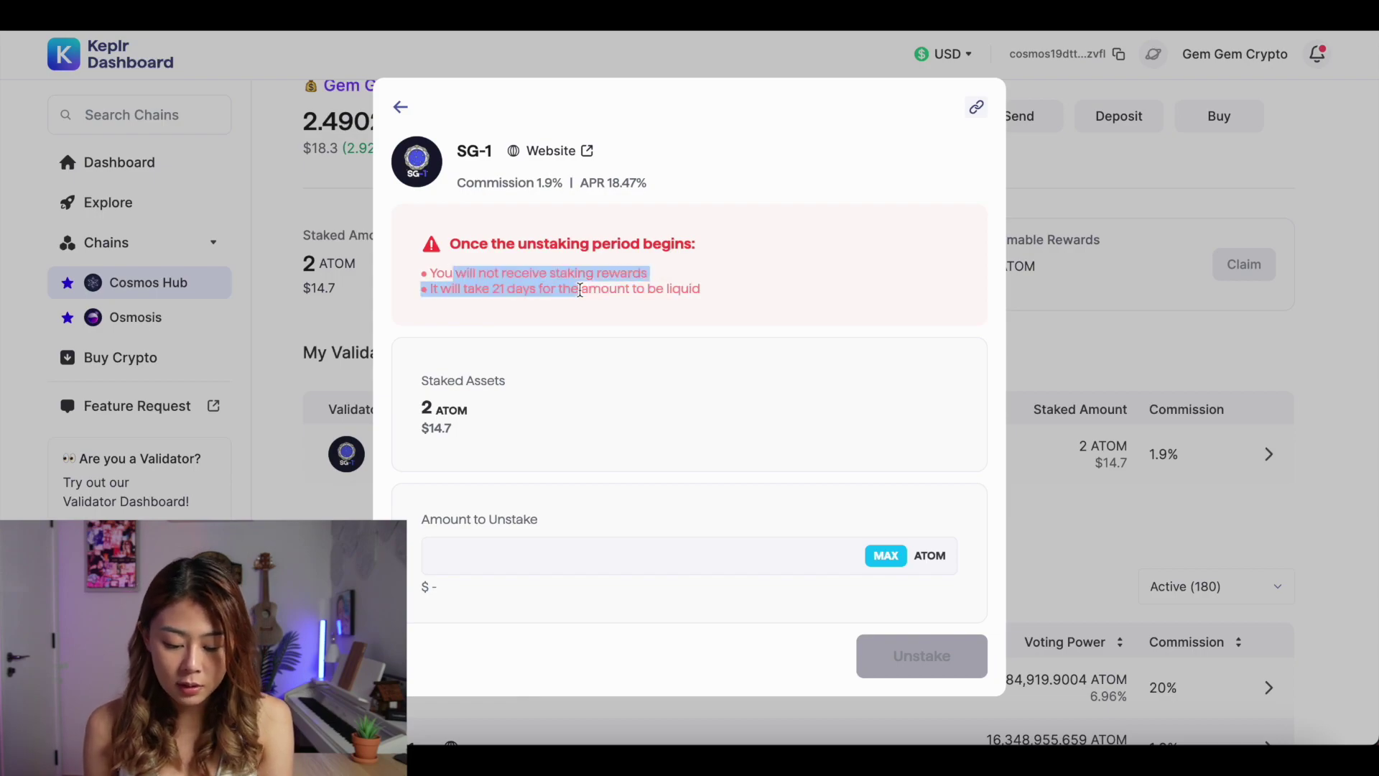
{"action": "left_click", "coordinate": [585, 288]}
{"action": "left_click", "coordinate": [401, 108]}
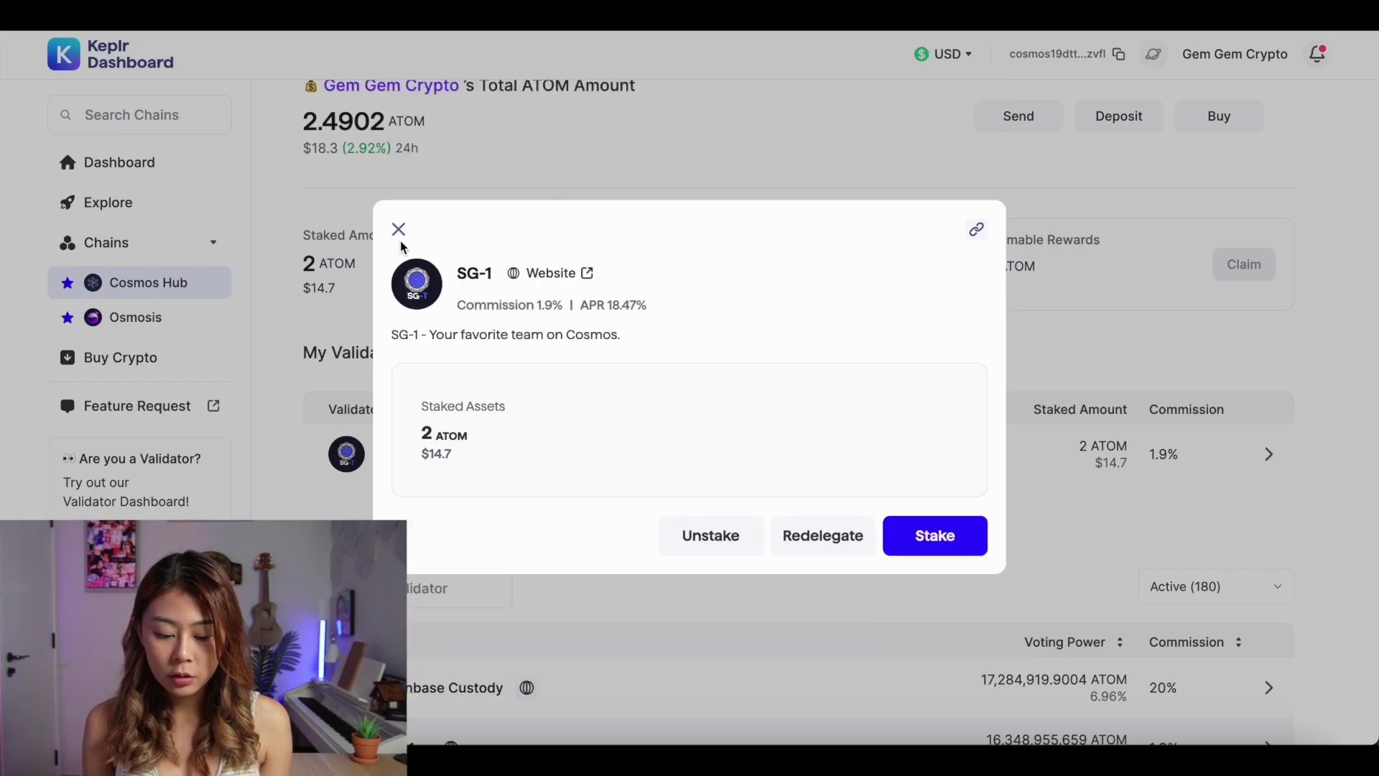